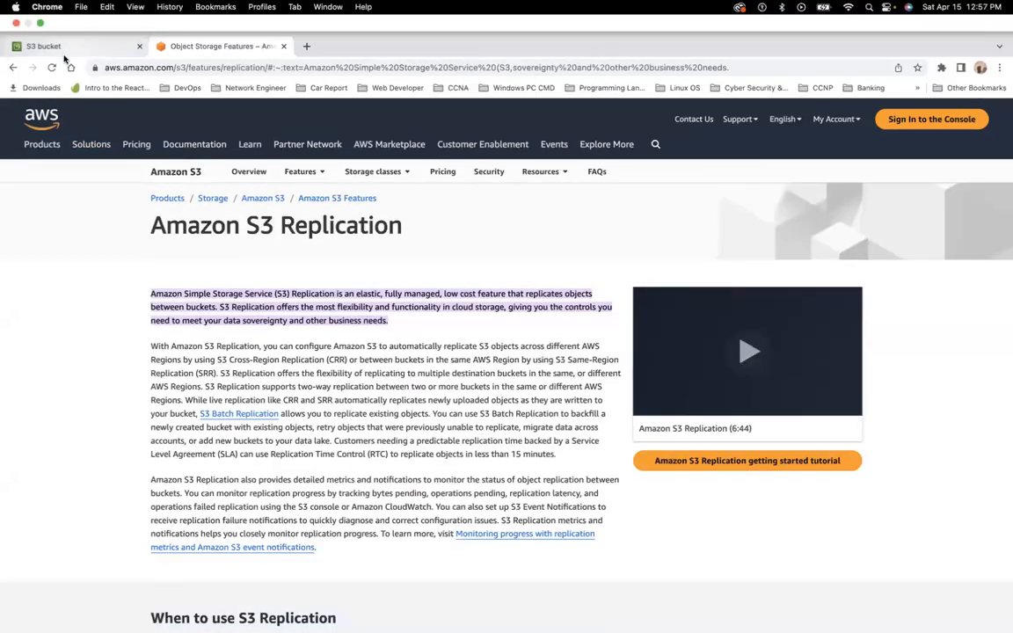
- In the S3 bucket creation form, name the bucket original-s3-bucket and keep the region US East (N. Virginia) us-east-1
left_click(71, 51)
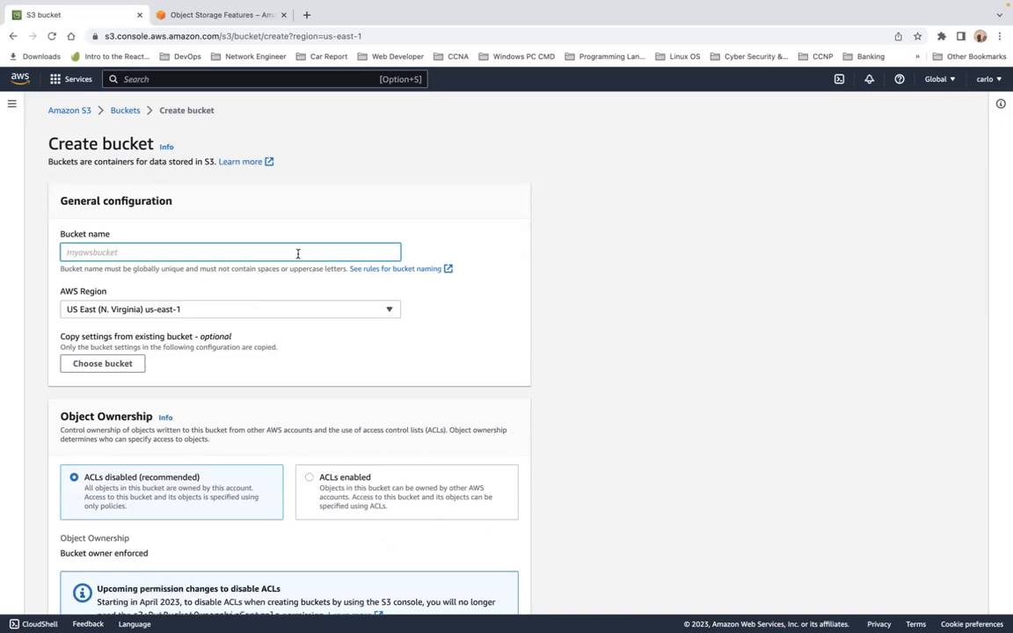
type("original")
type("-s3-bucket")
scroll(245, 269, "down", 2)
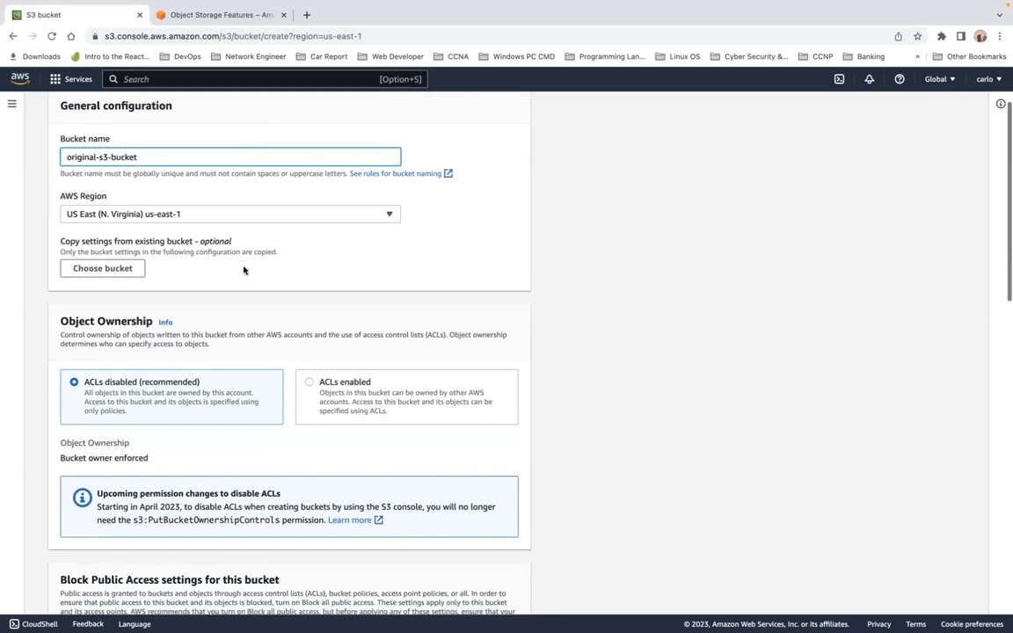
left_click(231, 216)
left_click(162, 278)
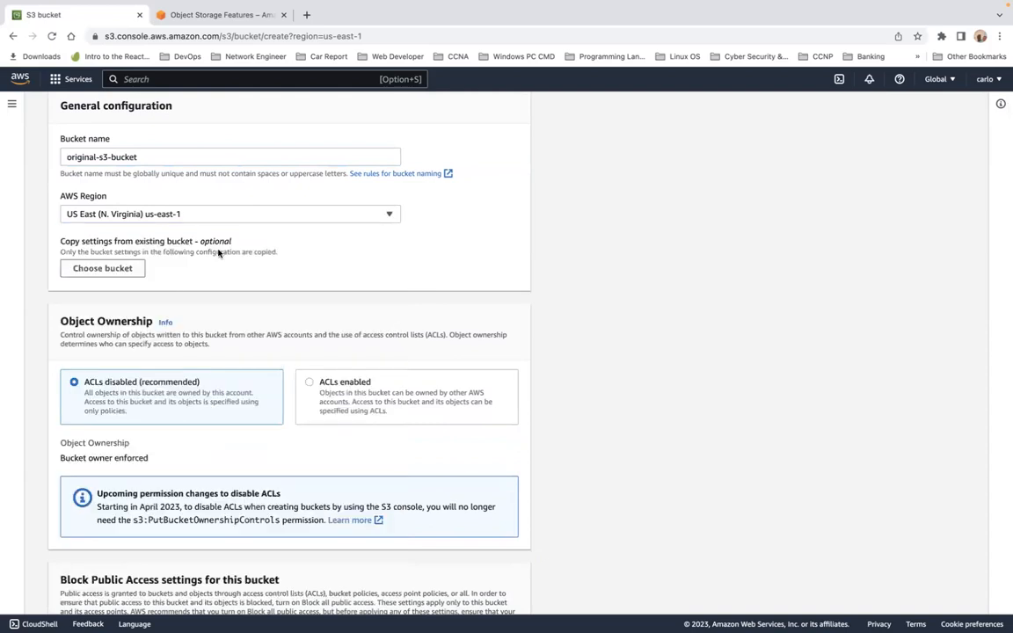
- Enable Bucket Versioning, leave the ownership, public access and encryption settings at their defaults, and try to create the bucket
scroll(261, 278, "down", 1)
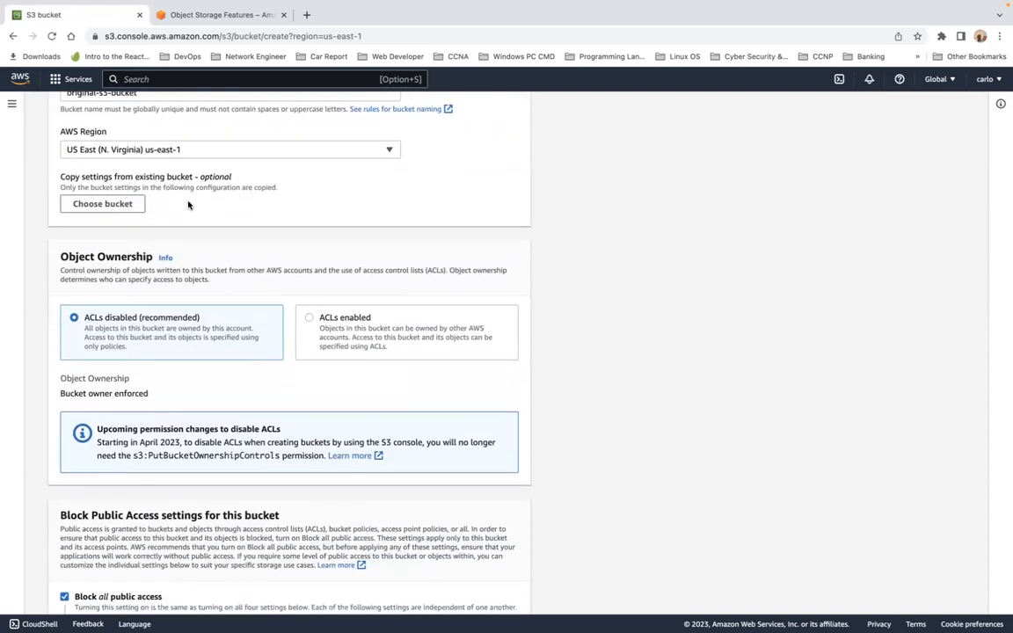
scroll(256, 267, "down", 2)
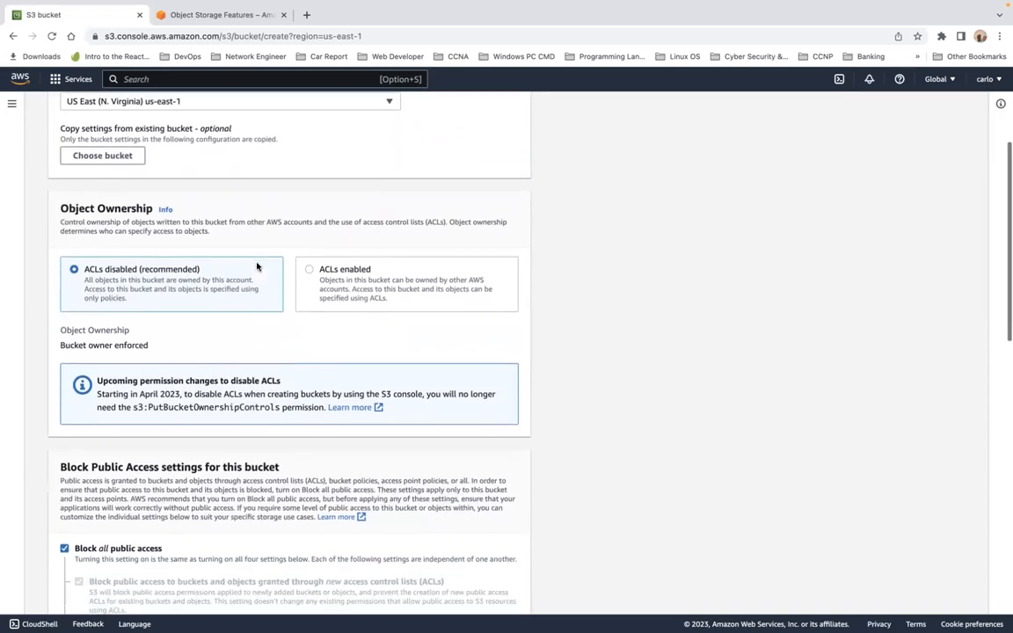
scroll(256, 266, "down", 1)
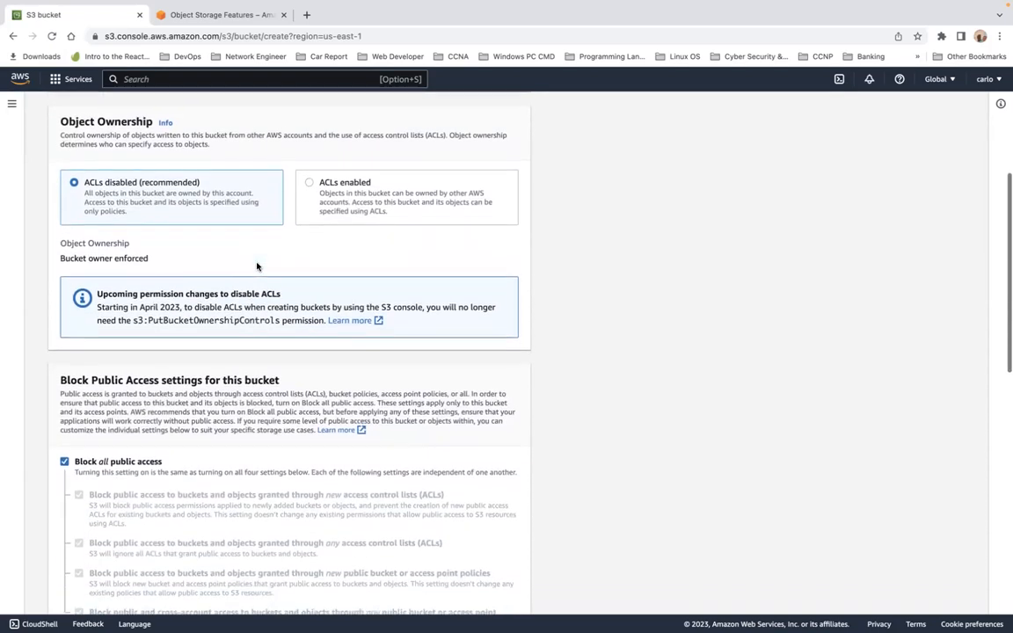
scroll(235, 200, "down", 4)
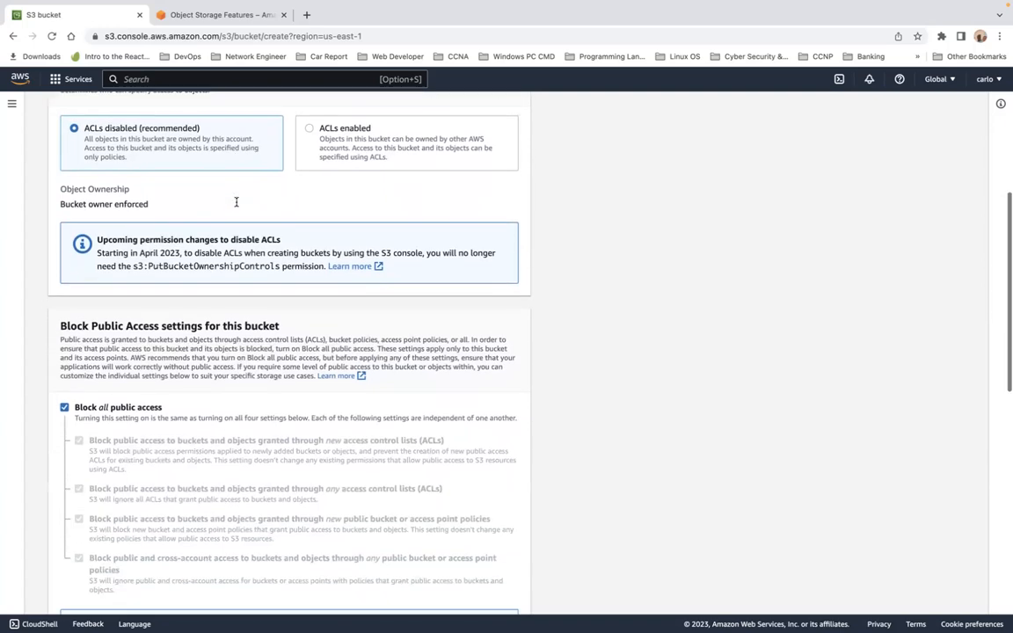
scroll(236, 205, "down", 6)
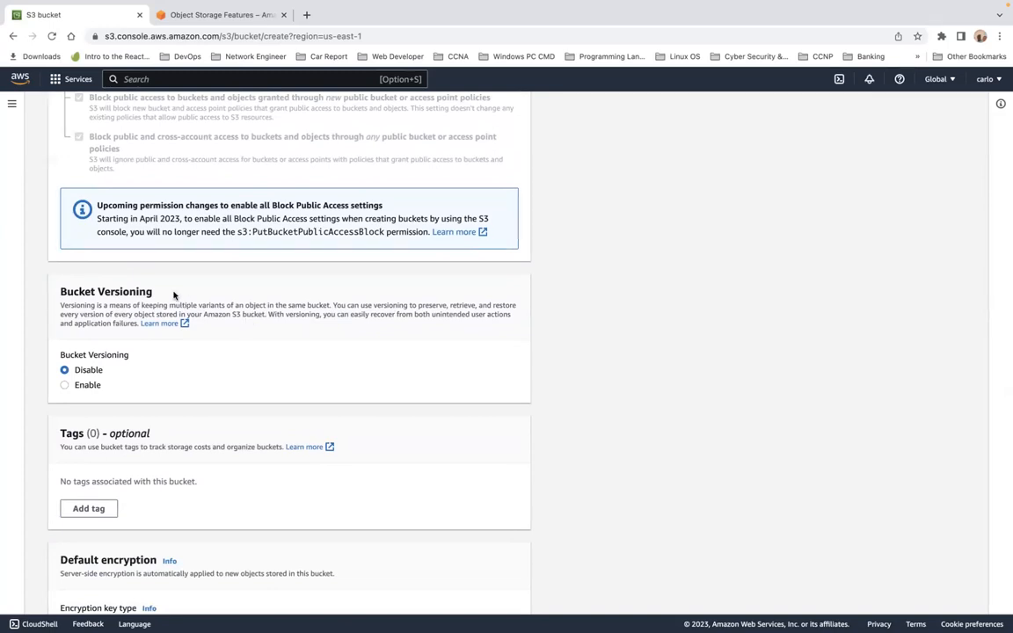
triple_click(137, 293)
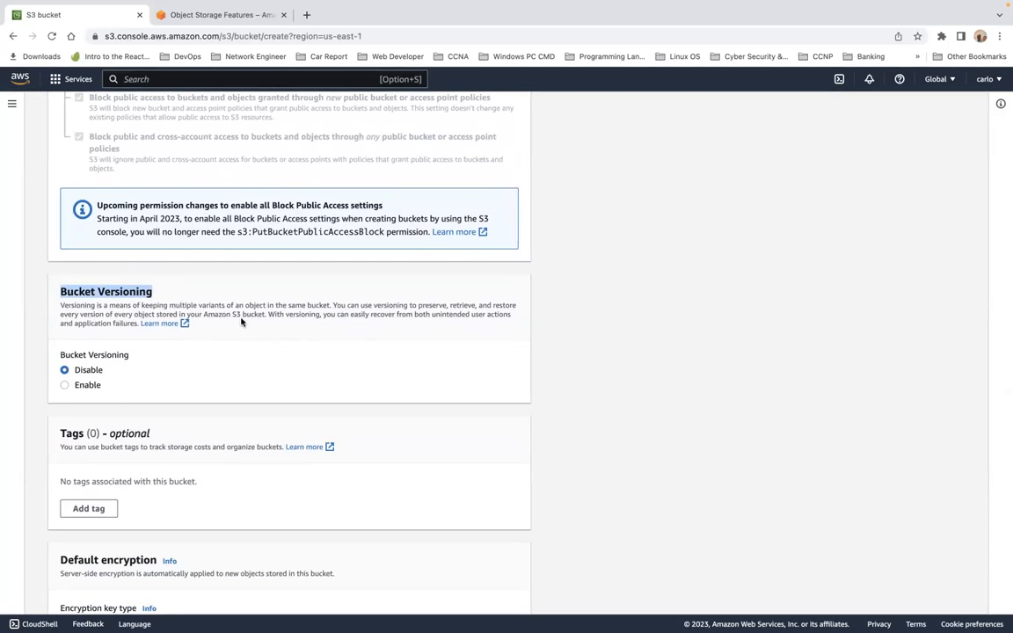
left_click(64, 385)
scroll(186, 373, "down", 5)
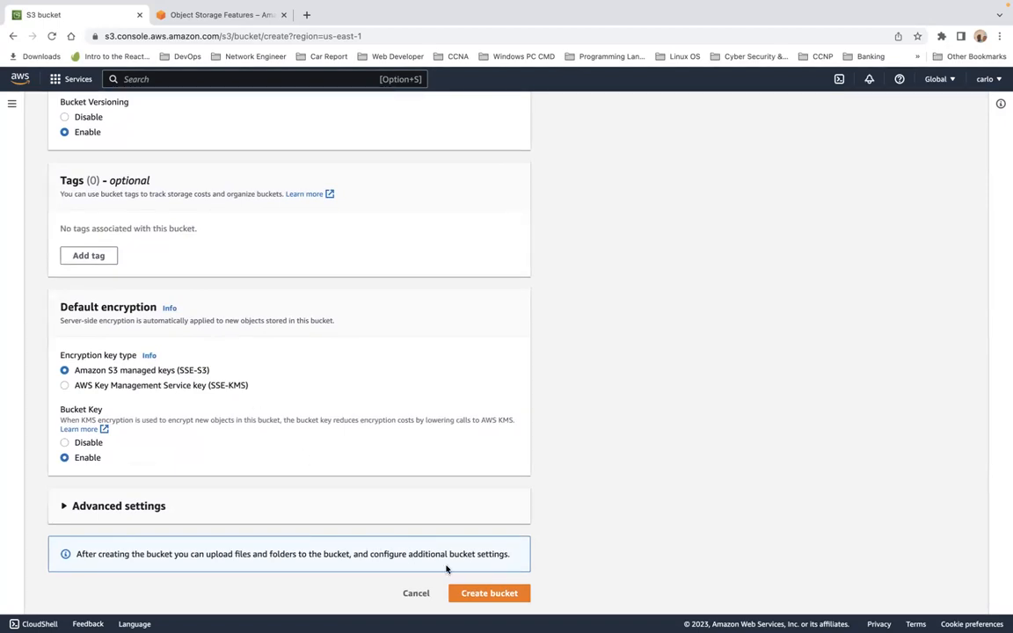
left_click(479, 596)
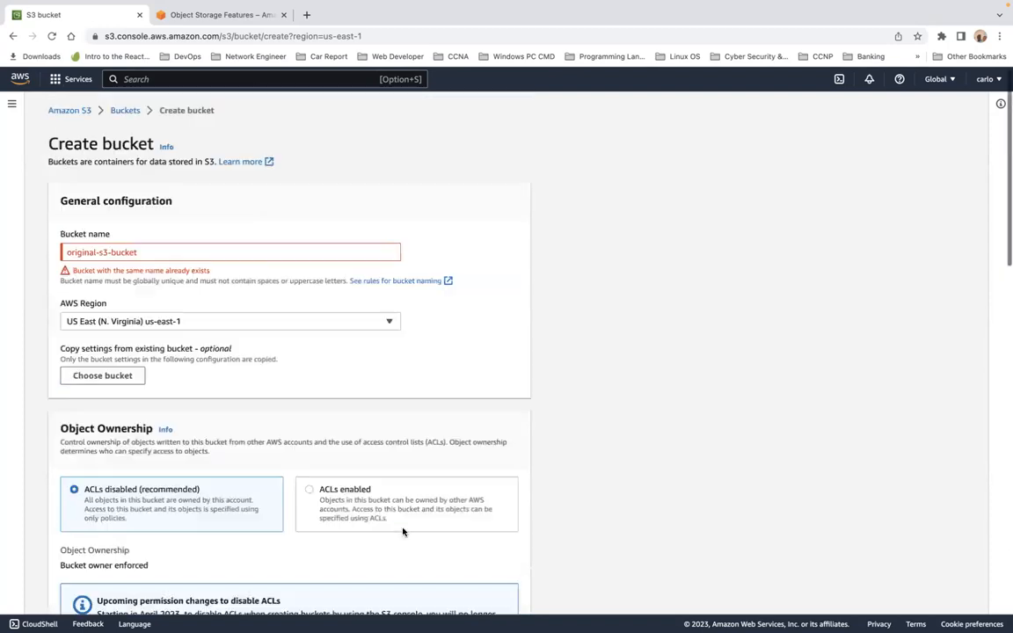
- Change the bucket name to original-s3-bucket1 and create the bucket
left_click(163, 253)
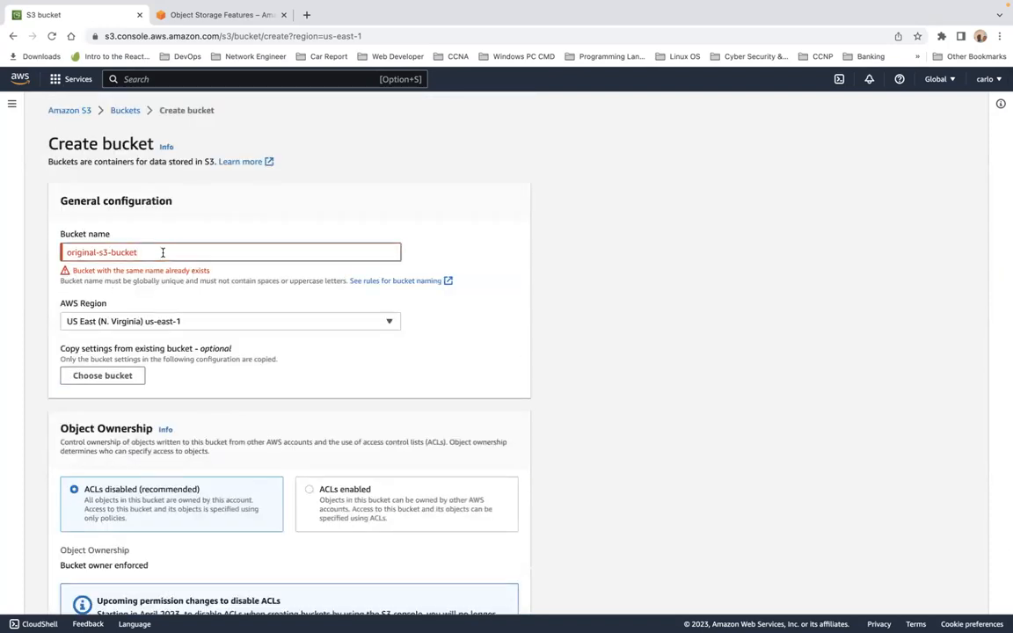
type("1")
scroll(253, 300, "down", 15)
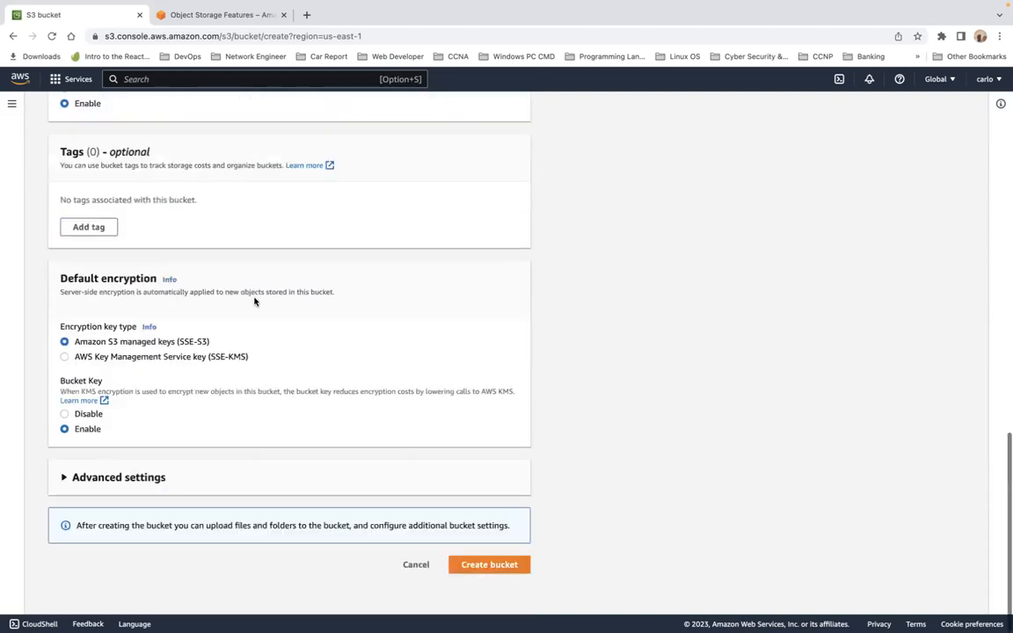
left_click(478, 594)
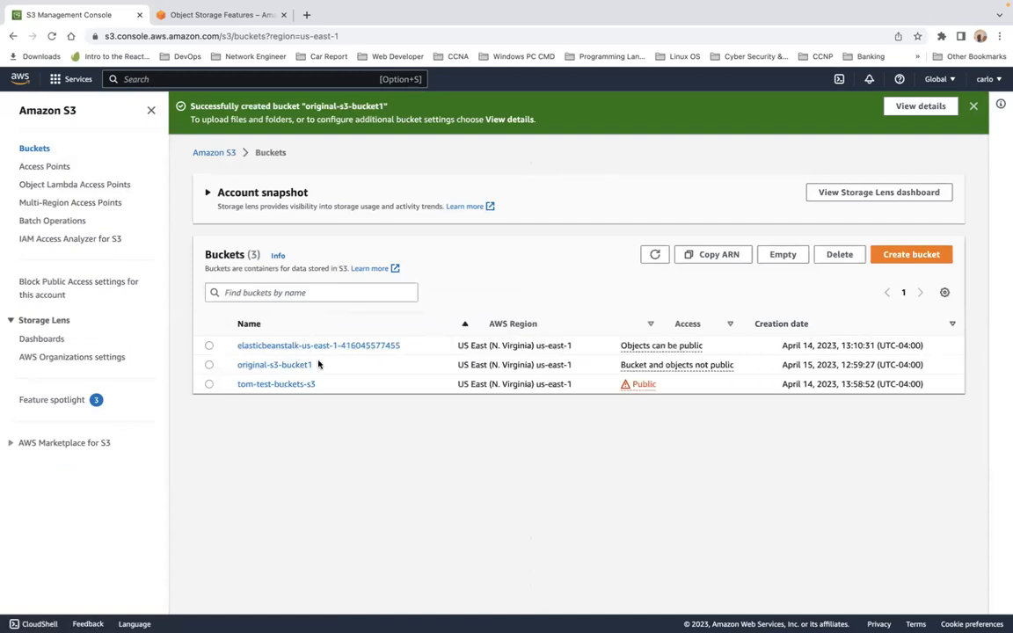
- Start a second bucket named replica-s3-bucket1 and keep its region as US East (N. Virginia) us-east-1
left_click(919, 262)
left_click(146, 250)
type("r")
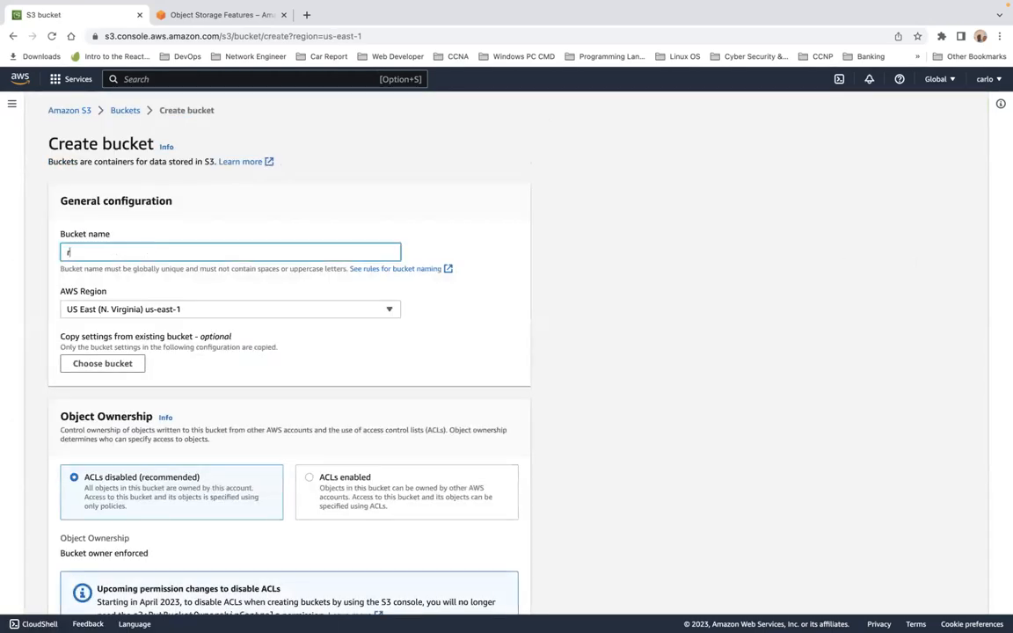
type("eplica-s3-bucket1")
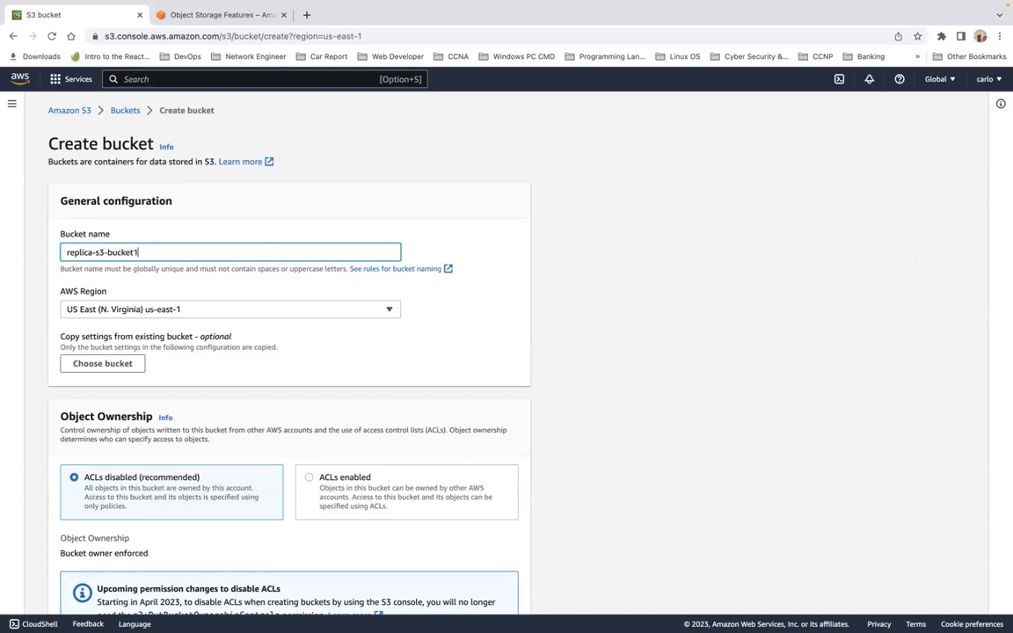
scroll(290, 351, "down", 5)
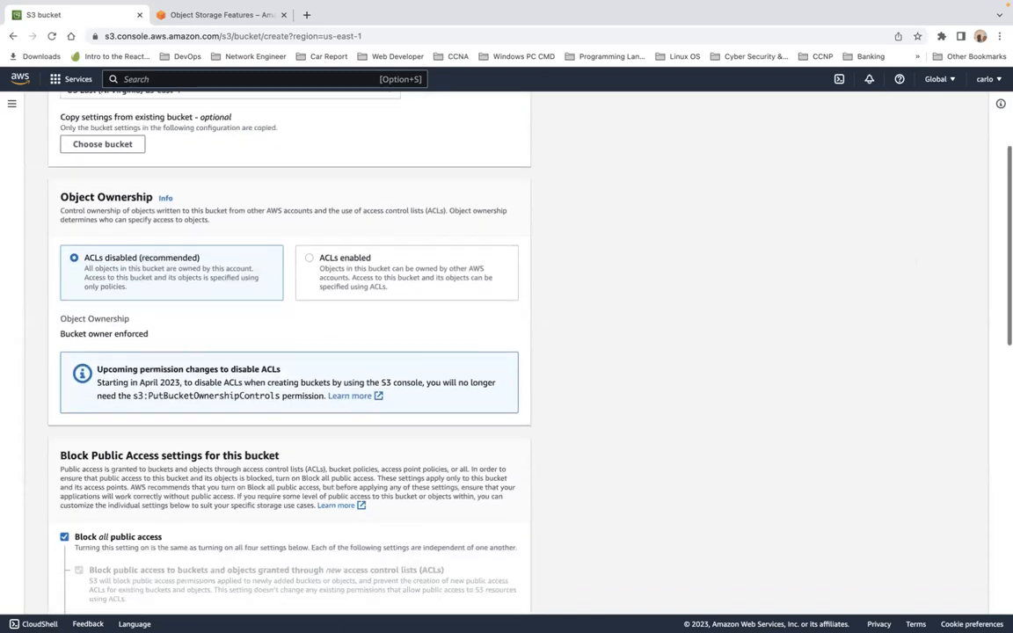
scroll(290, 352, "down", 7)
scroll(290, 351, "up", 3)
scroll(176, 308, "up", 5)
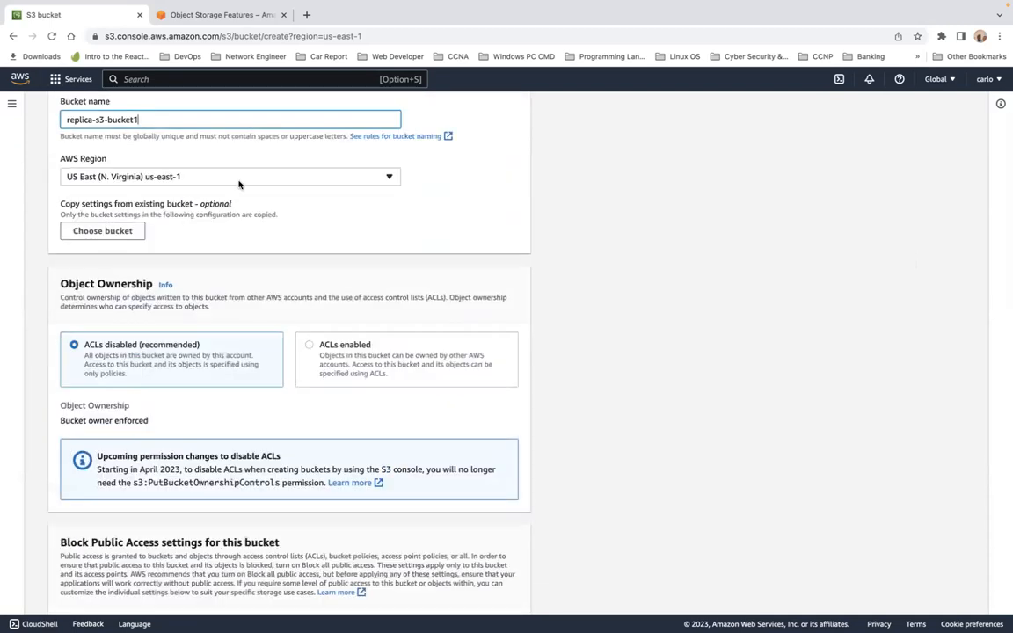
left_click(238, 181)
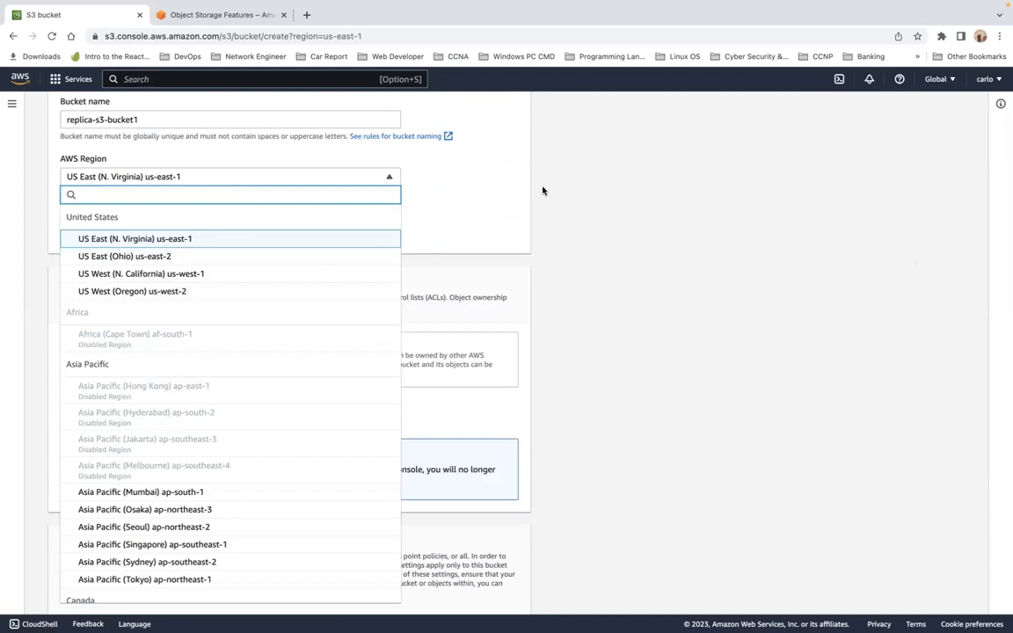
left_click(502, 202)
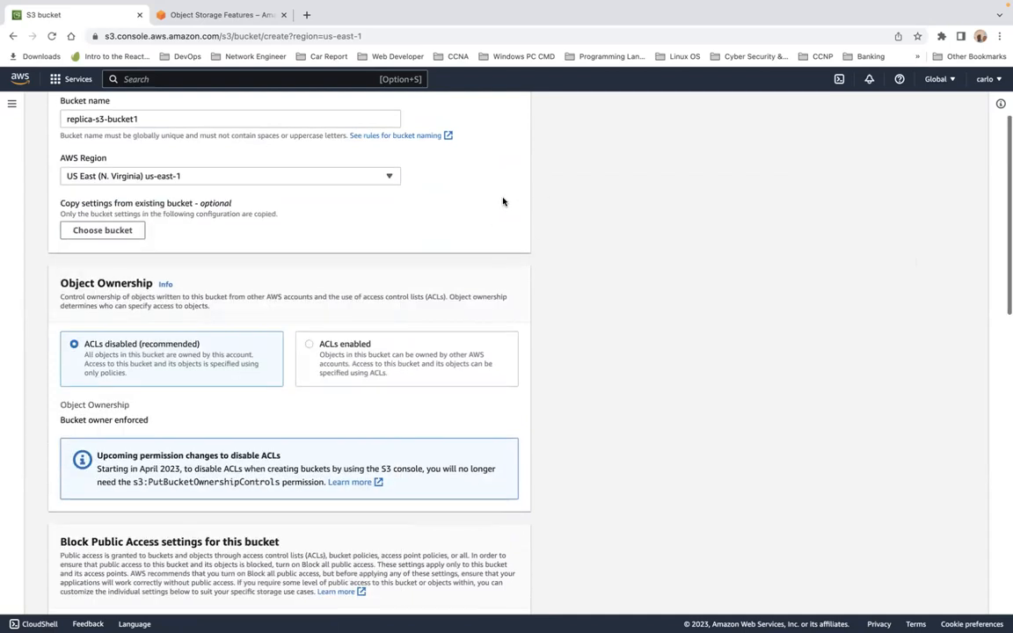
- Enable Bucket Versioning for the replica bucket, keep its other settings at their defaults, and create it
scroll(503, 201, "down", 3)
scroll(502, 199, "up", 3)
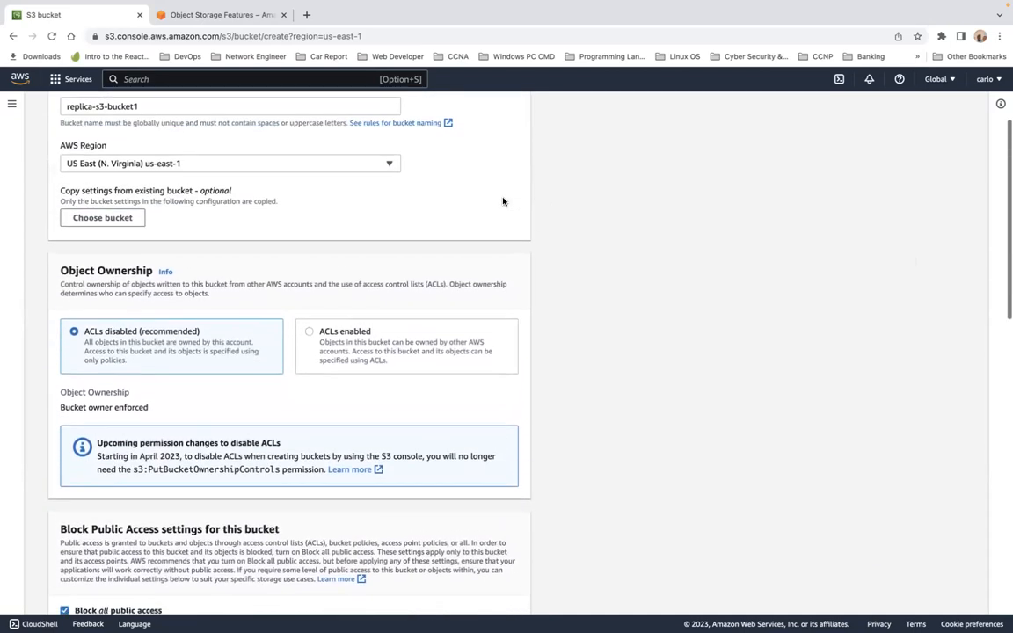
scroll(425, 275, "down", 3)
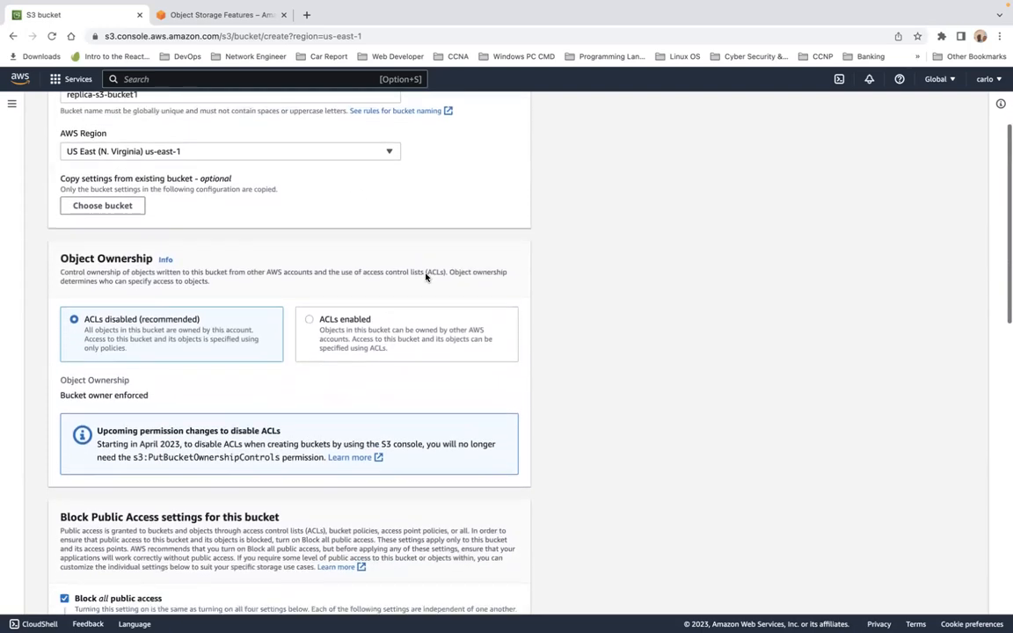
scroll(425, 277, "down", 3)
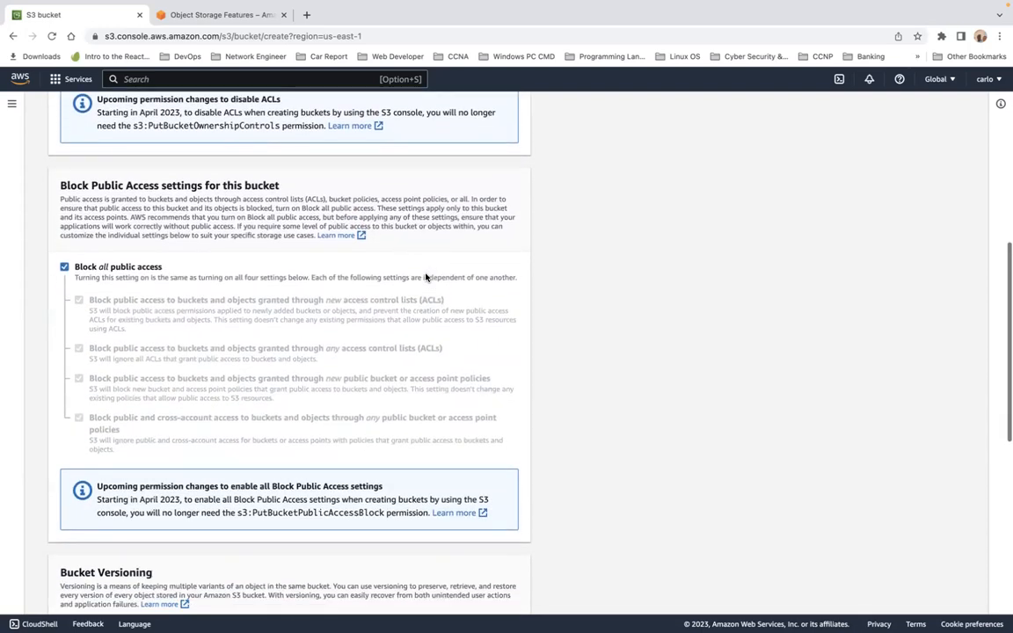
scroll(290, 328, "down", 3)
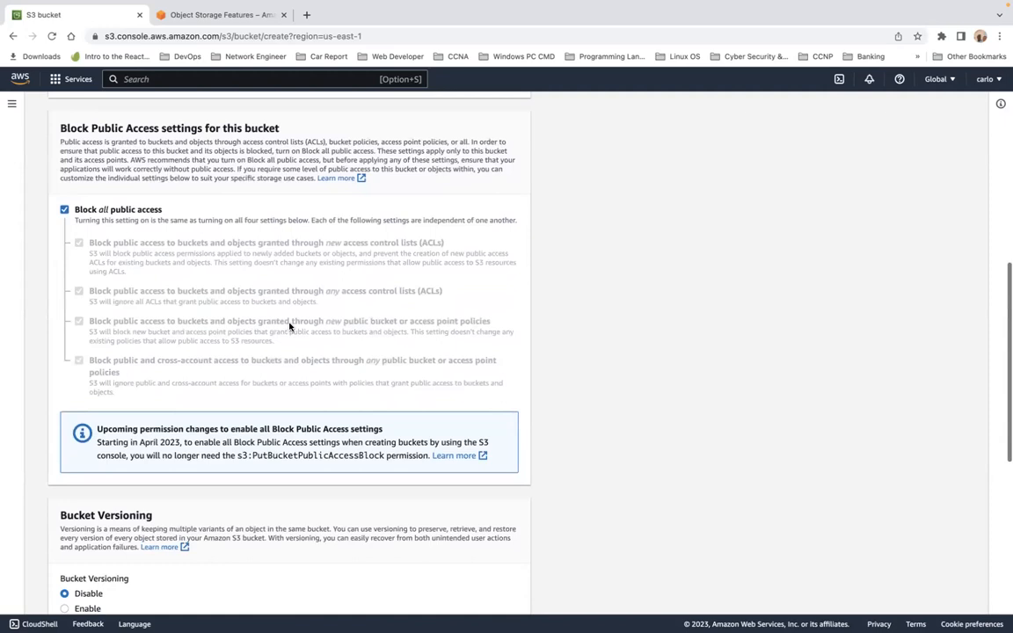
left_click(85, 494)
scroll(219, 478, "down", 5)
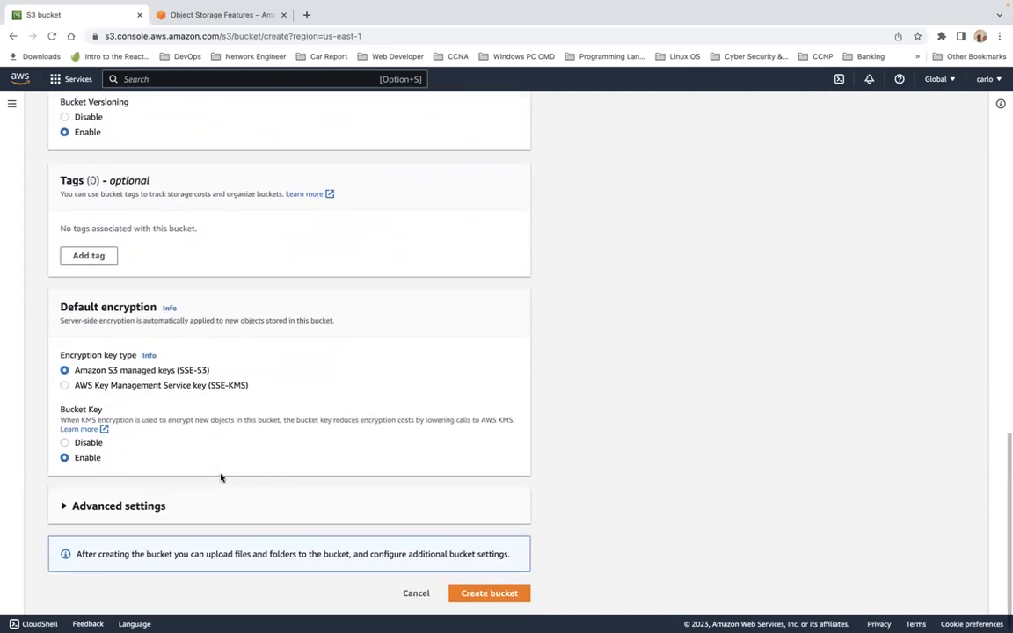
scroll(352, 537, "down", 1)
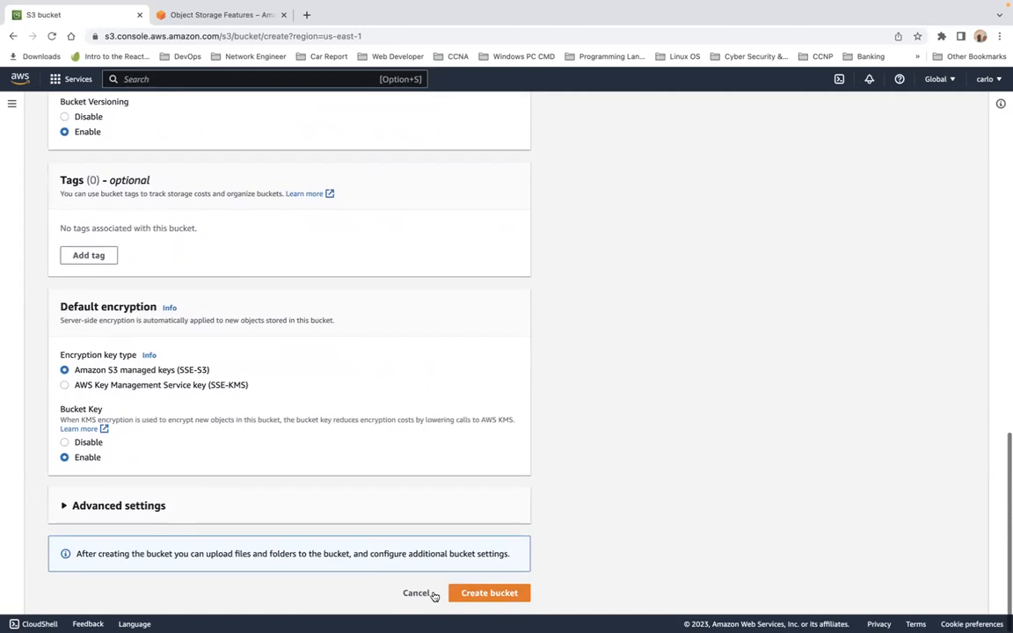
left_click(488, 595)
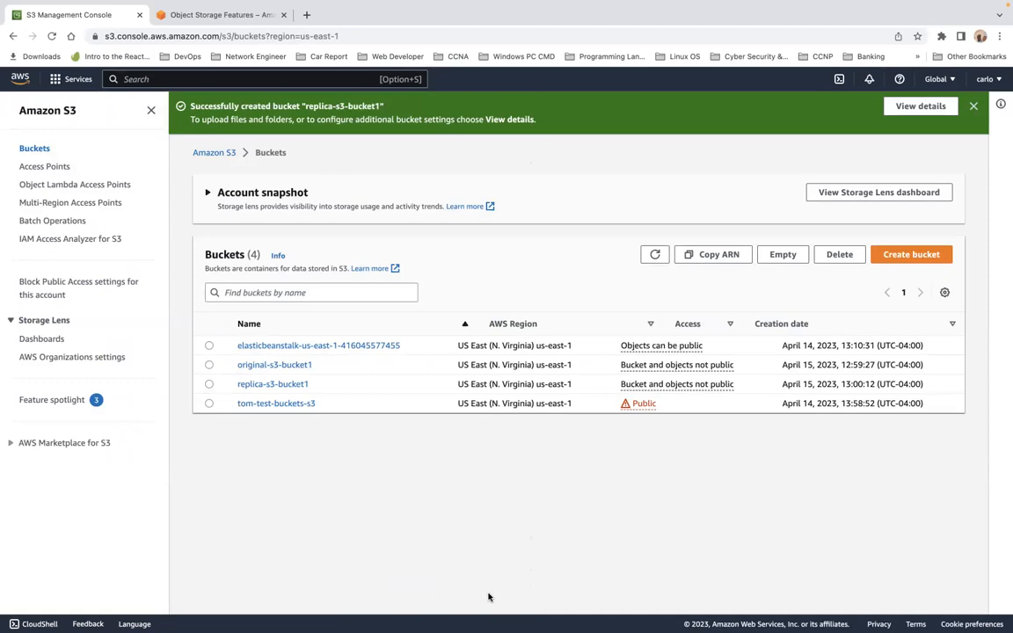
- Open the S3 bucket list in a second console browser tab and view the contents of replica-s3-bucket1 there
left_click(266, 36)
key("super+c")
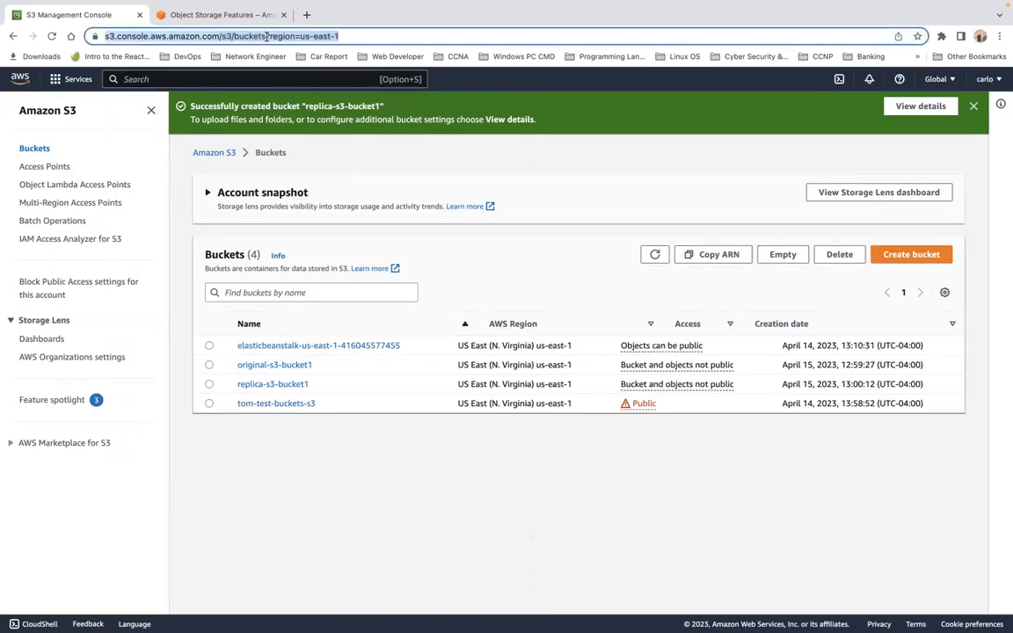
left_click(306, 15)
key("super+v")
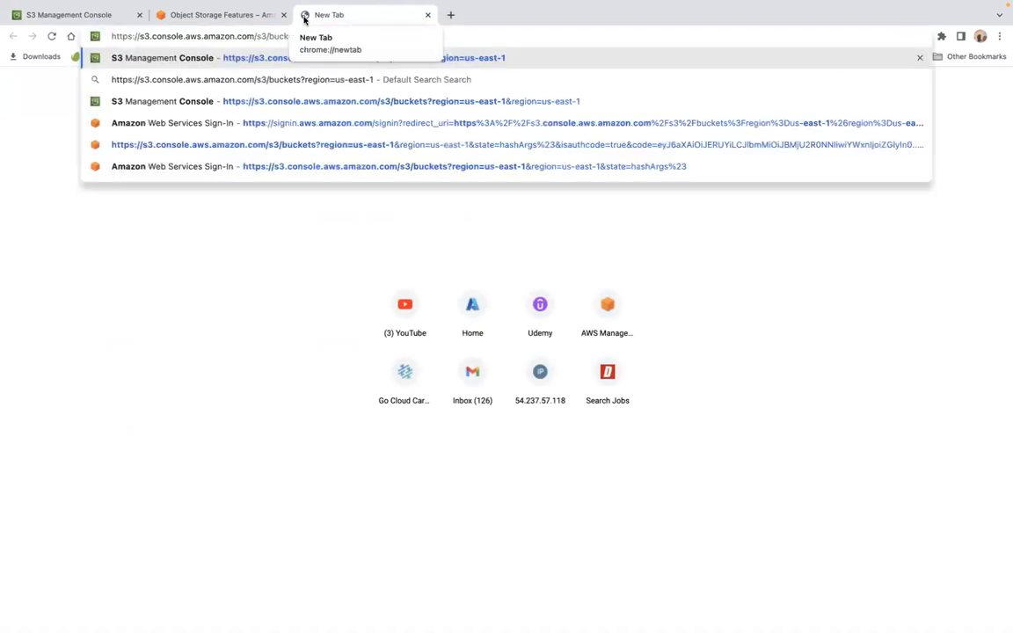
key("Return")
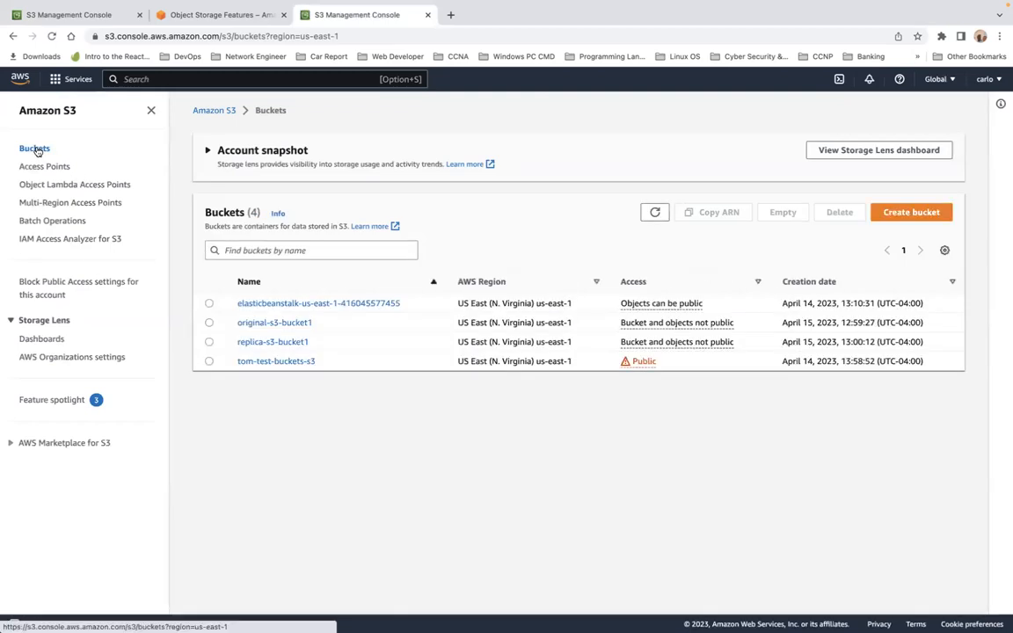
left_click(269, 345)
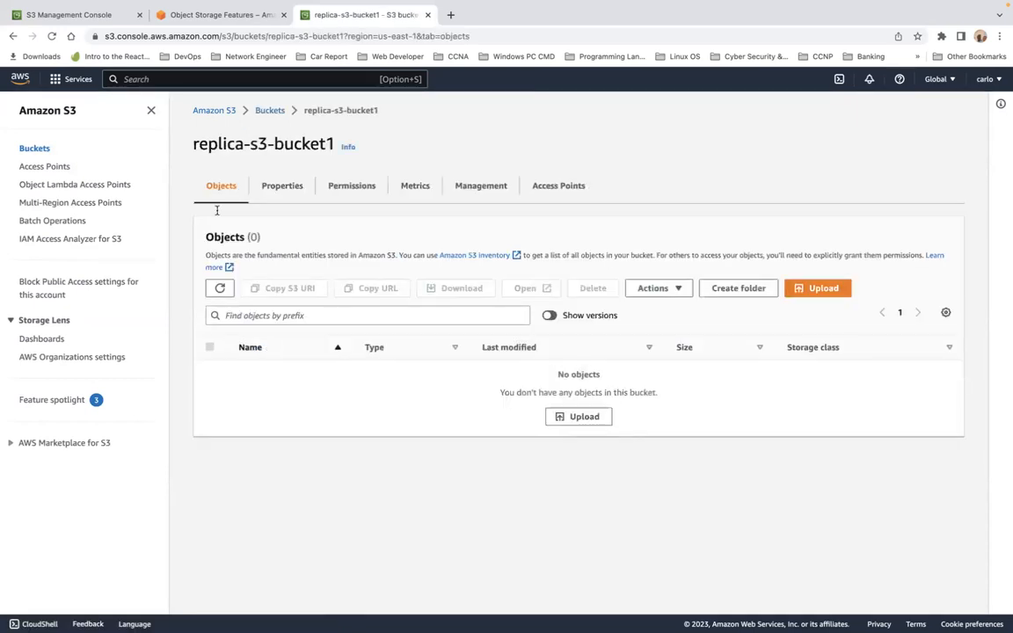
- Start an upload into original-s3-bucket1 and add the file IMG_2106.jpeg to it
left_click(79, 15)
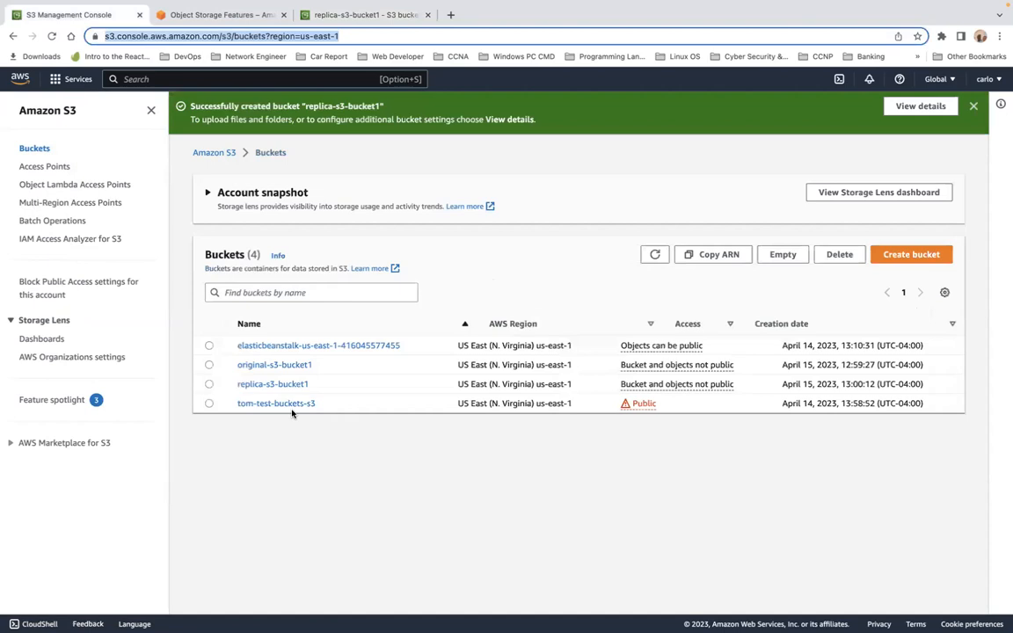
left_click(276, 367)
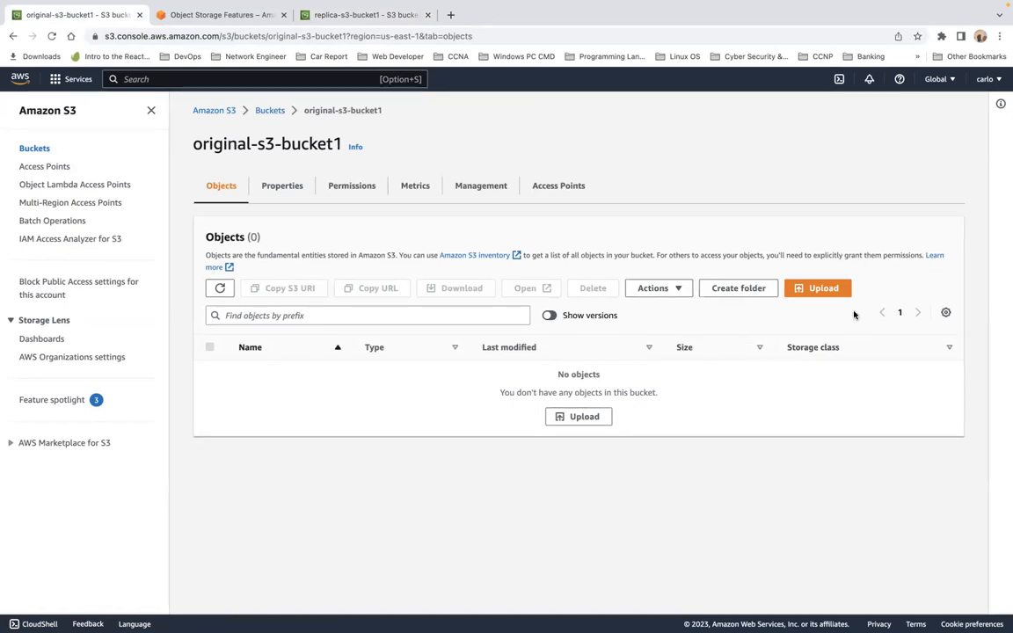
left_click(813, 293)
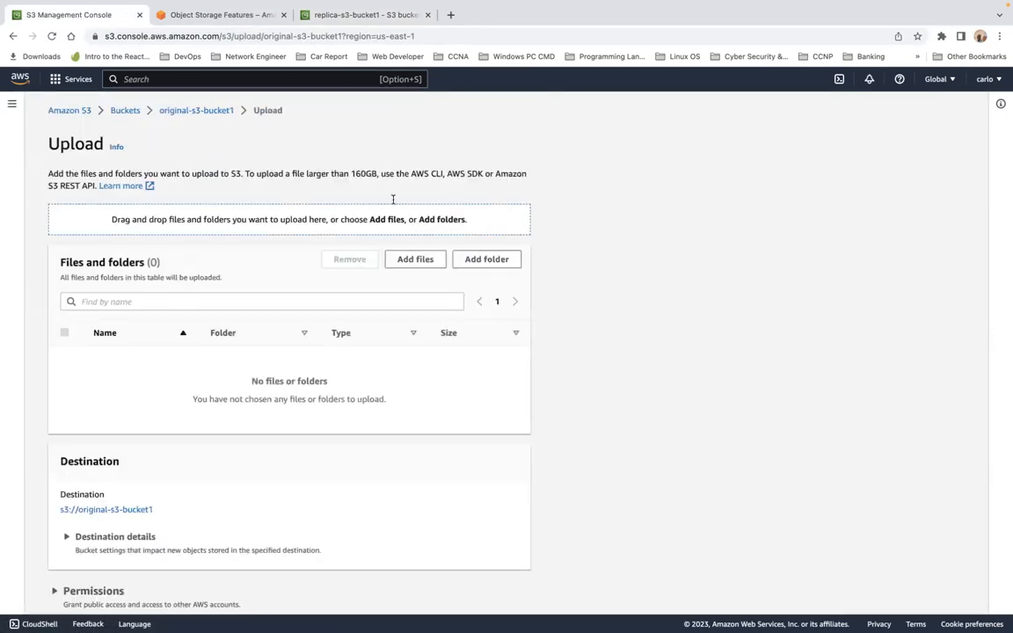
left_click(421, 262)
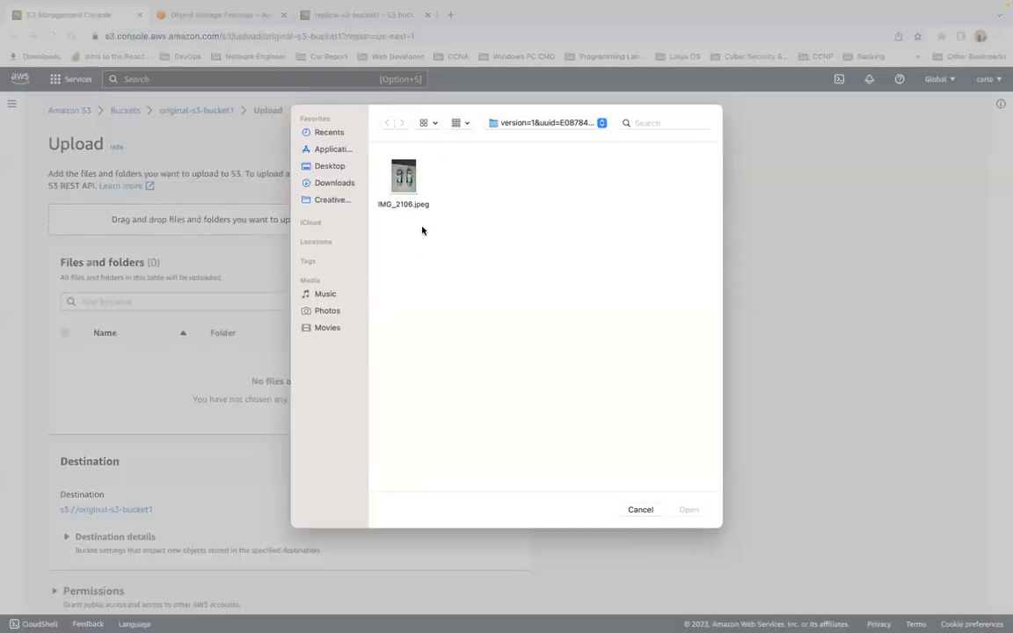
left_click(406, 173)
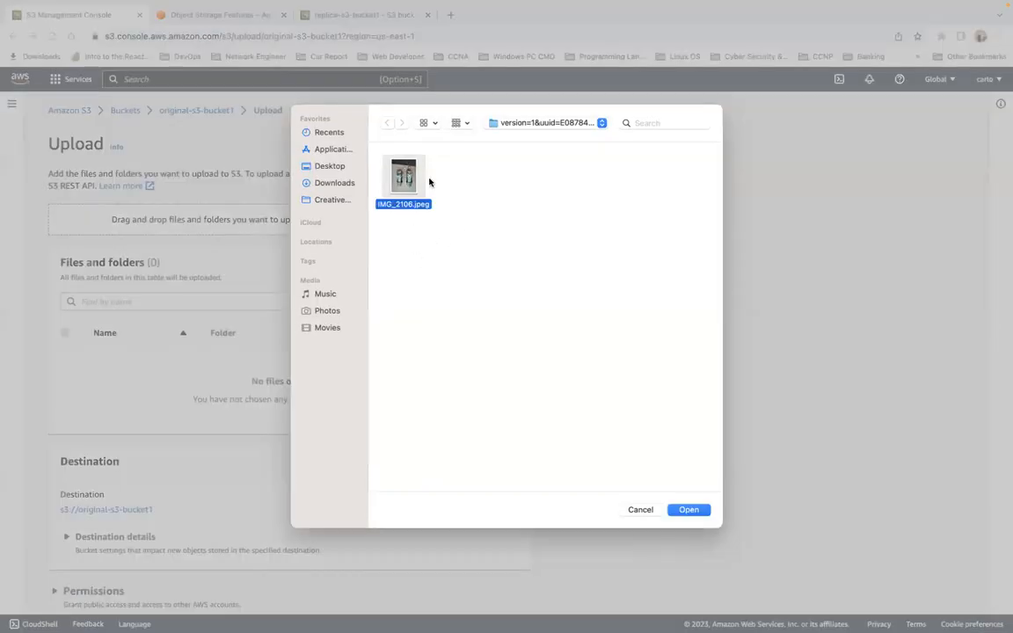
left_click(689, 510)
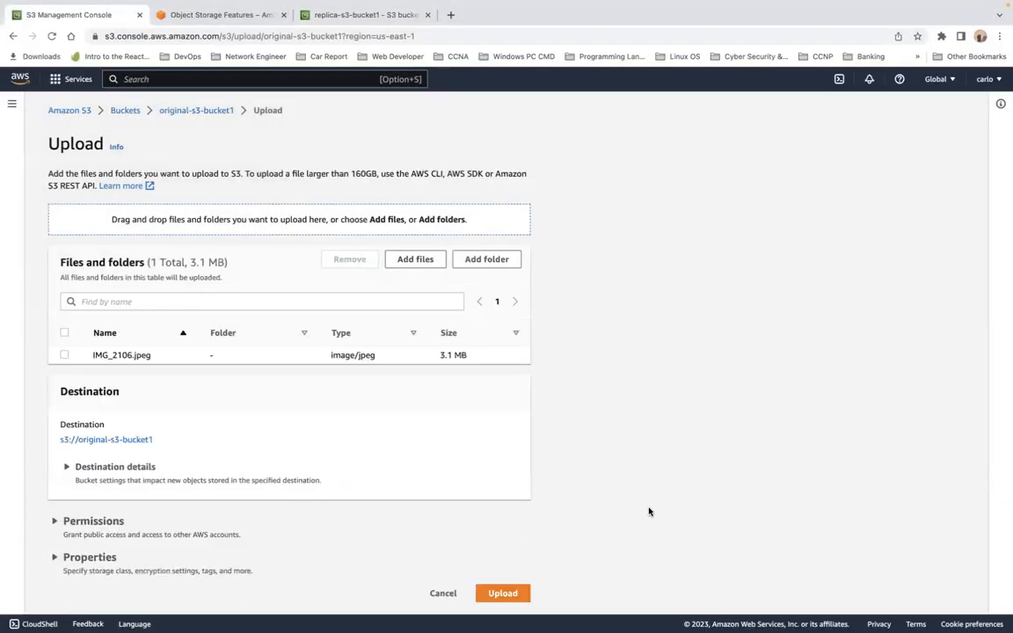
- Upload the added file to the bucket, let the transfer finish, and close the upload status page
left_click(504, 591)
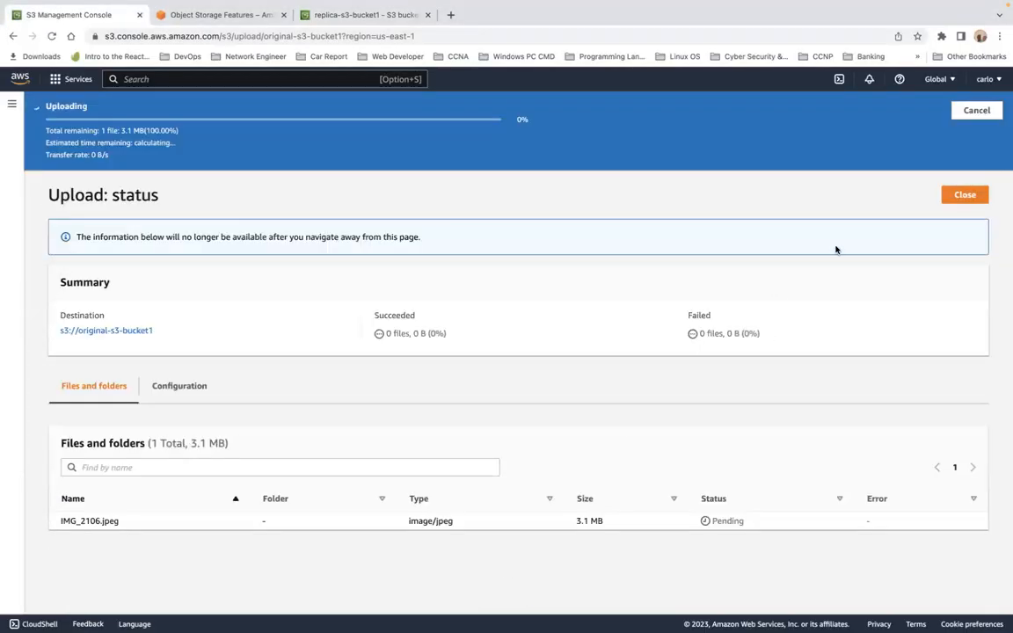
left_click(972, 195)
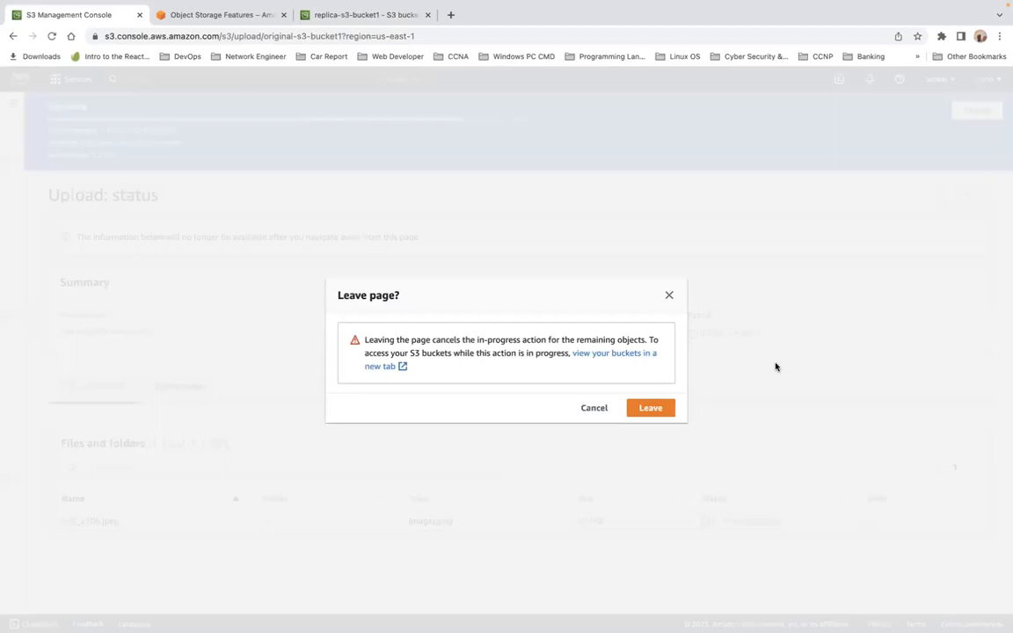
left_click(596, 407)
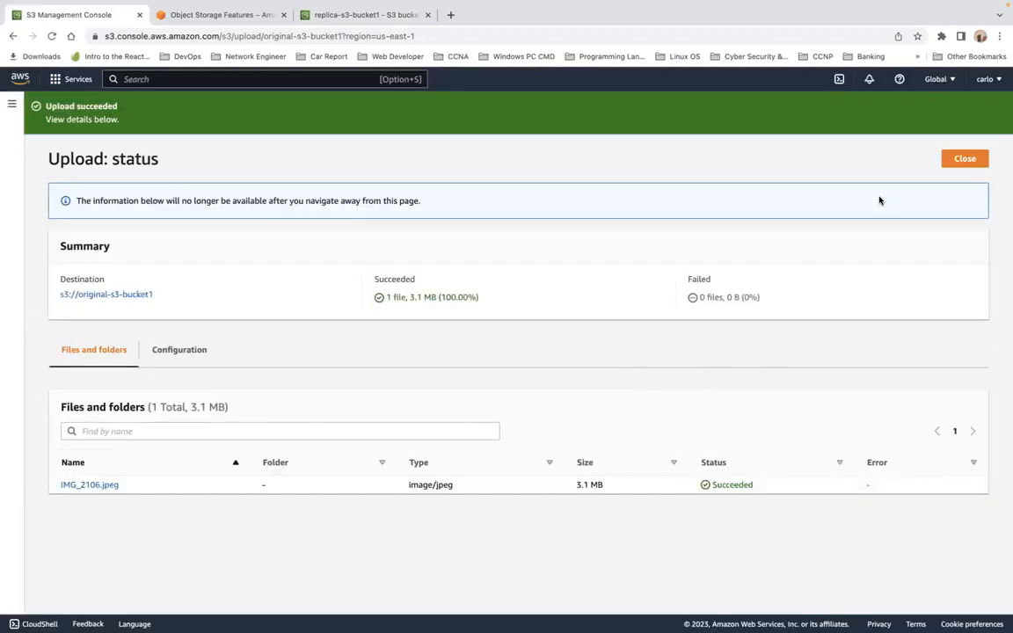
left_click(962, 159)
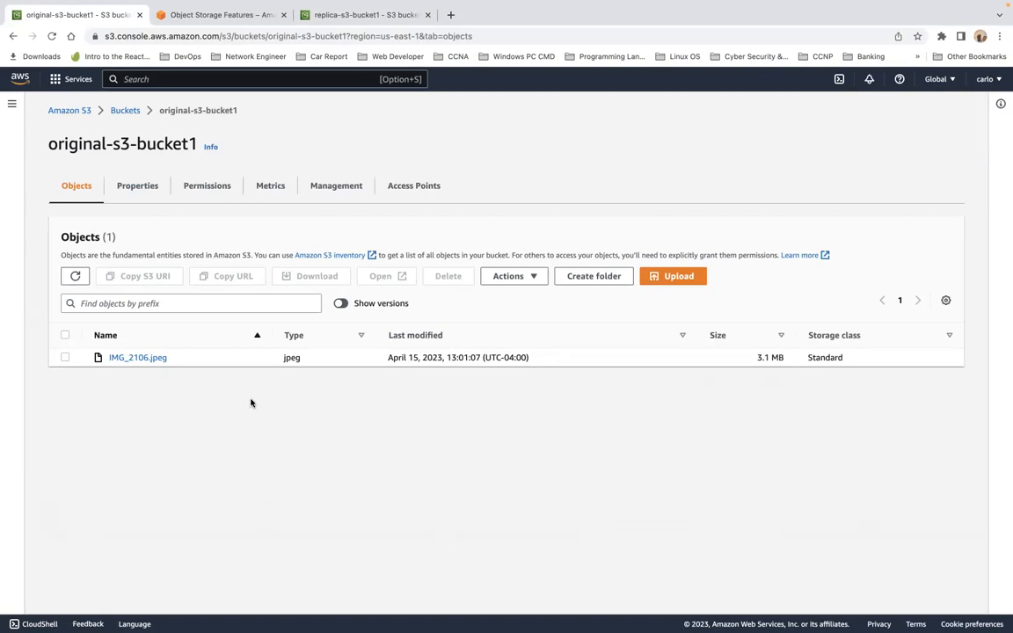
- Refresh the object lists of replica-s3-bucket1 and original-s3-bucket1 and compare the contents of the two buckets
left_click(313, 18)
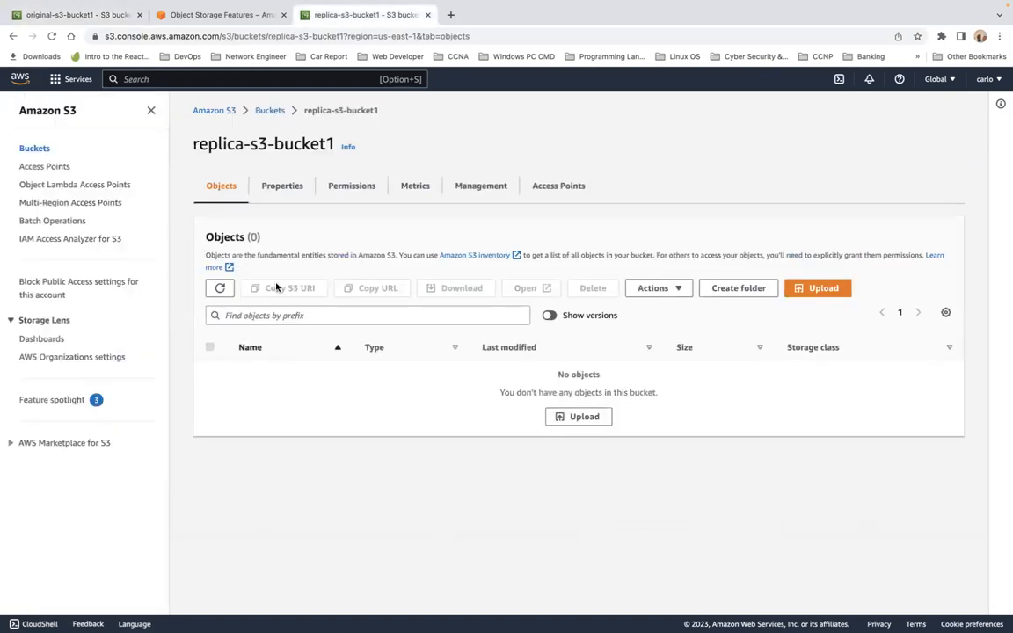
left_click(221, 290)
left_click(222, 289)
left_click(79, 43)
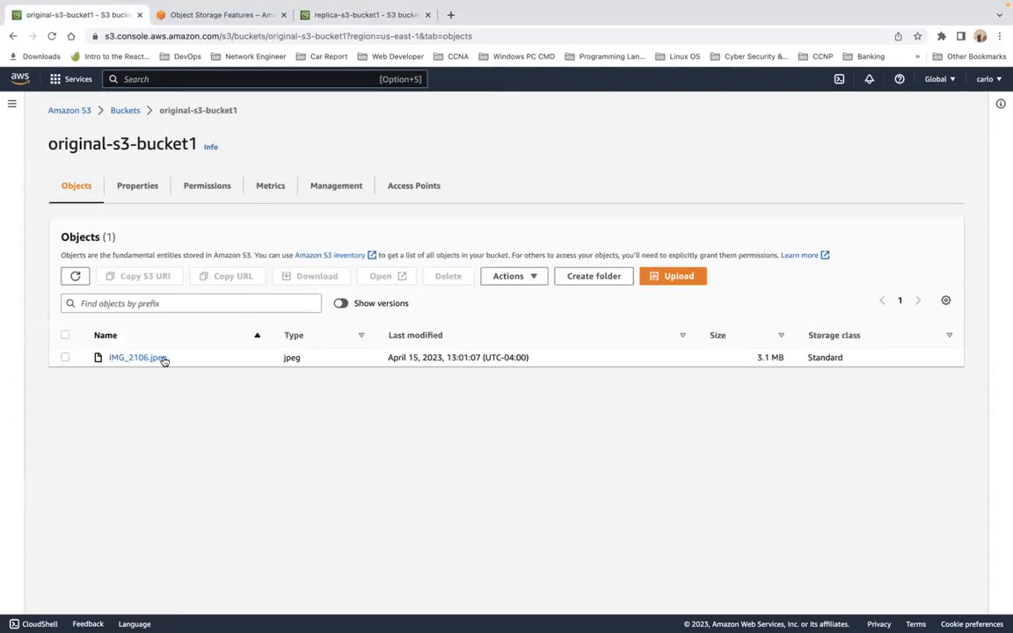
left_click(51, 35)
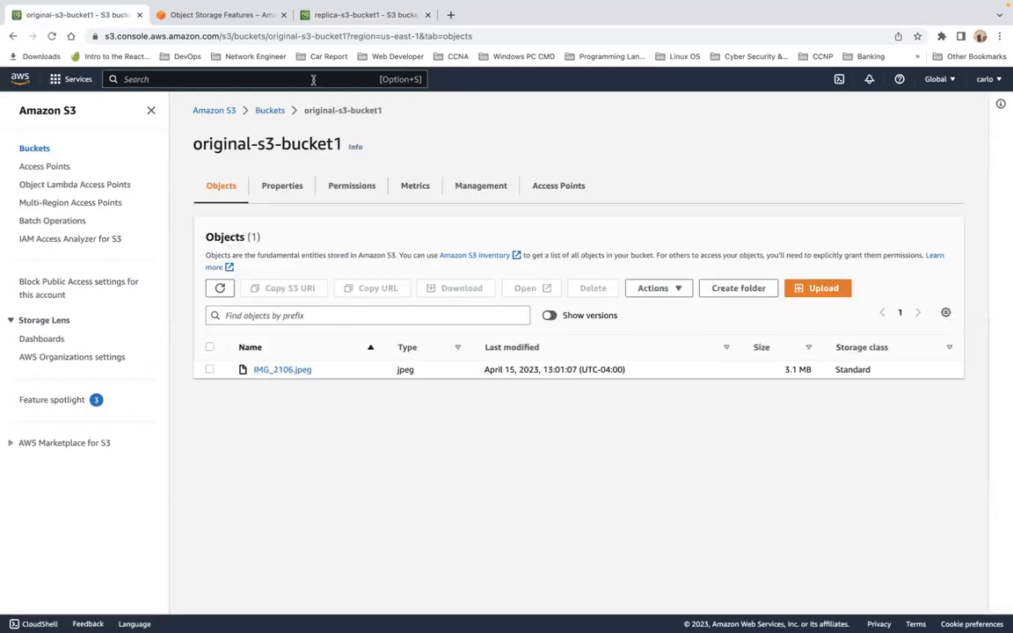
left_click(308, 12)
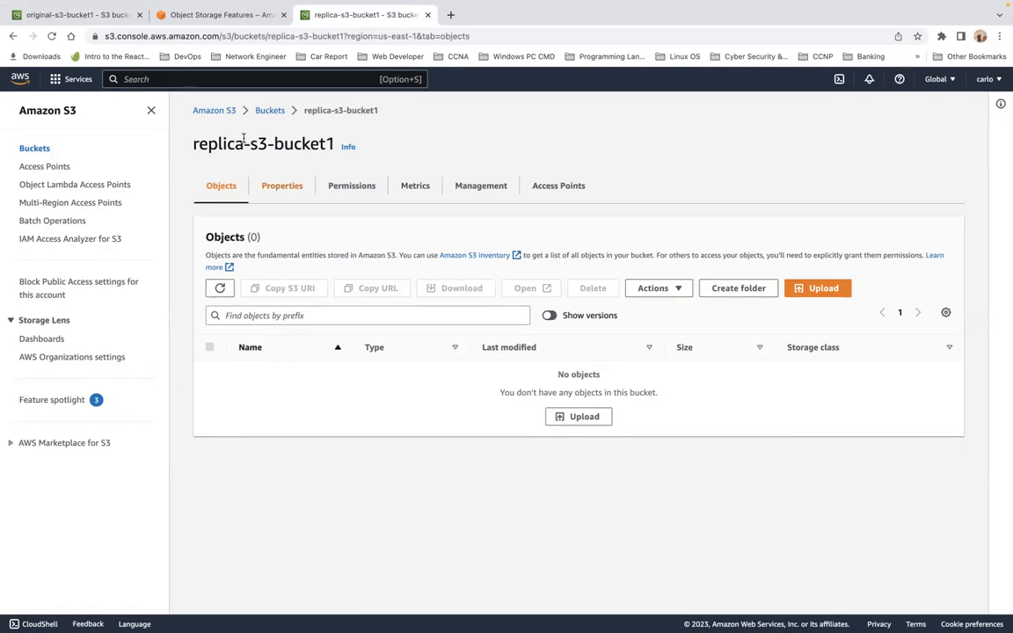
left_click(66, 15)
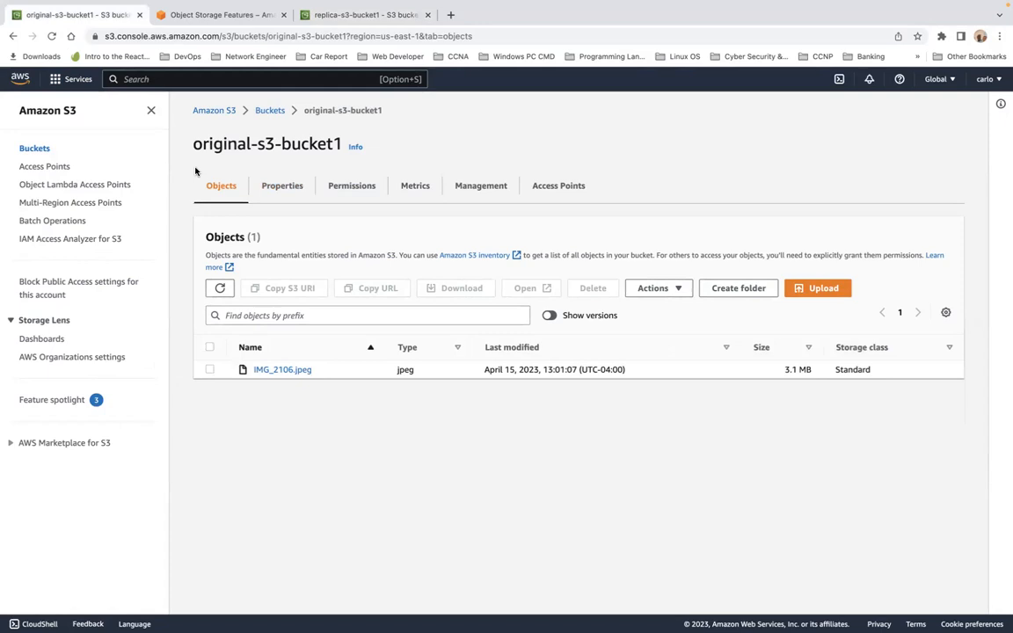
- View the details of IMG_2106.jpeg, then return to original-s3-bucket1 through the bucket list
left_click(270, 373)
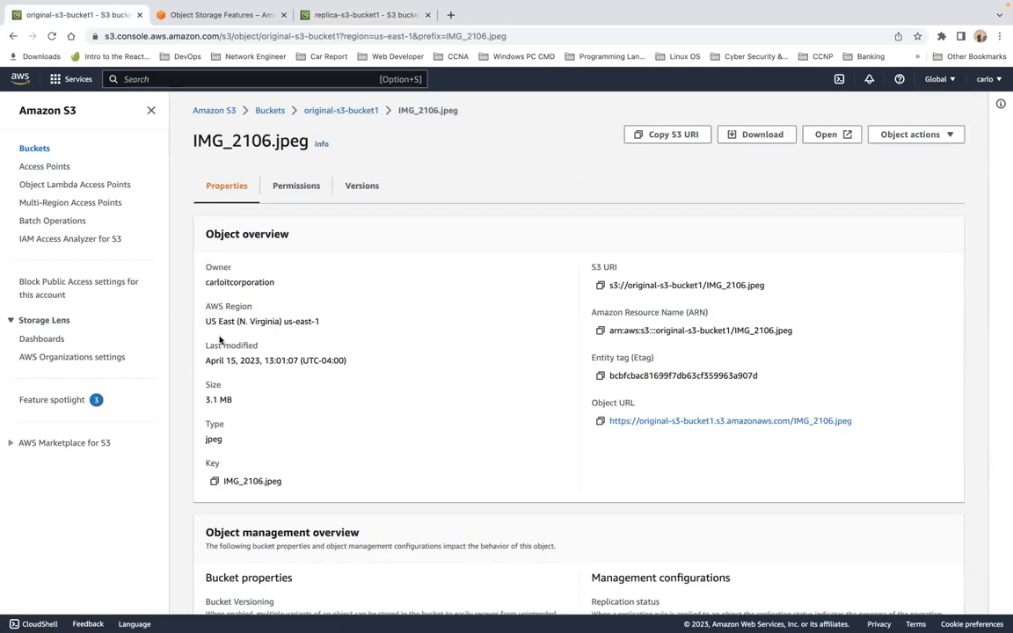
left_click(260, 109)
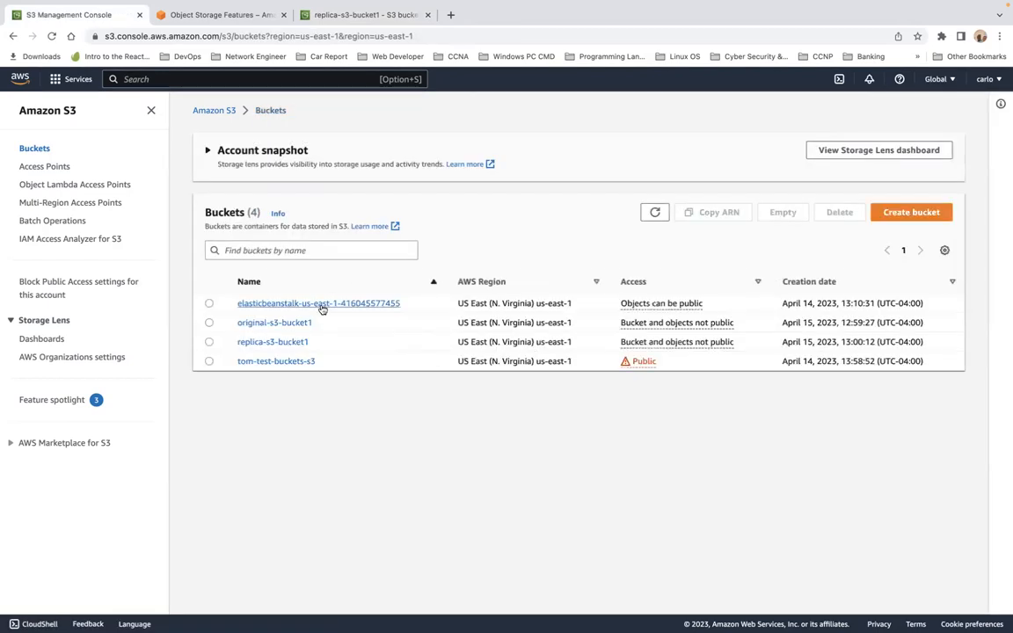
left_click(276, 323)
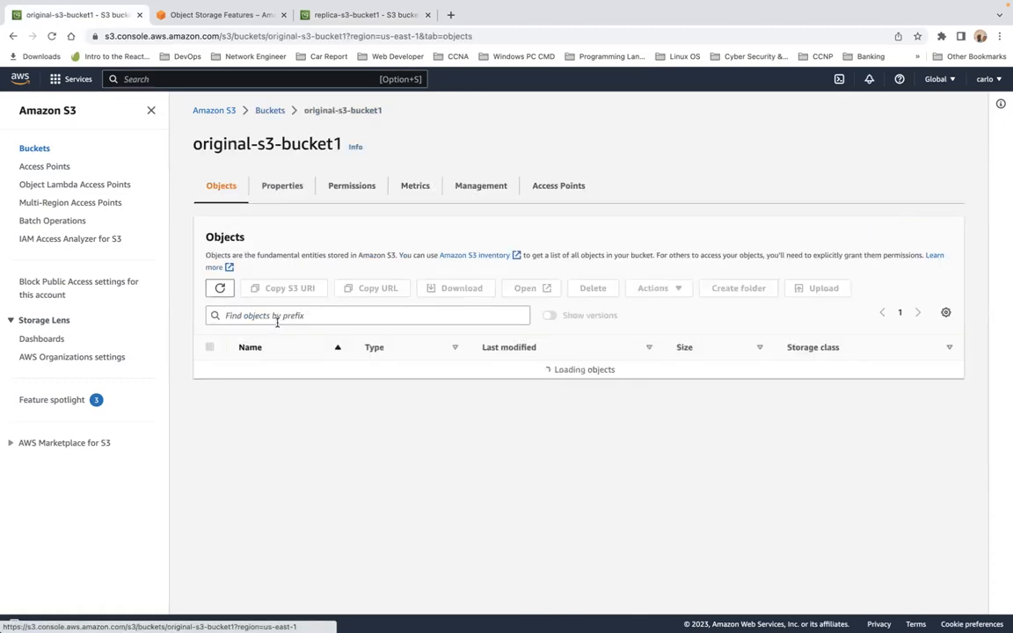
- Start a new replication rule for original-s3-bucket1 and name it TestReplicationRule
left_click(490, 197)
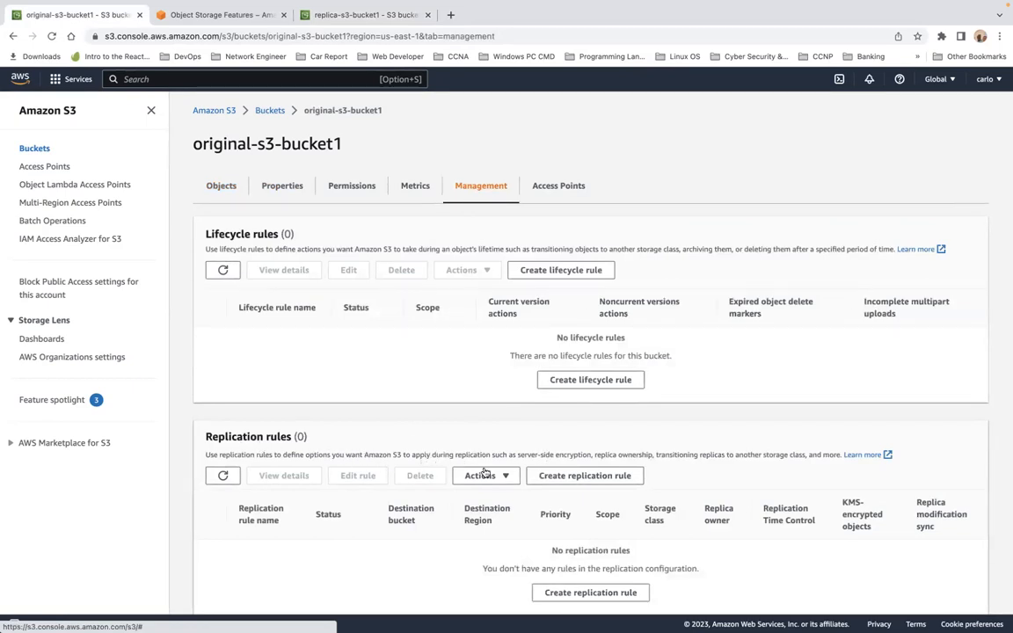
left_click(570, 476)
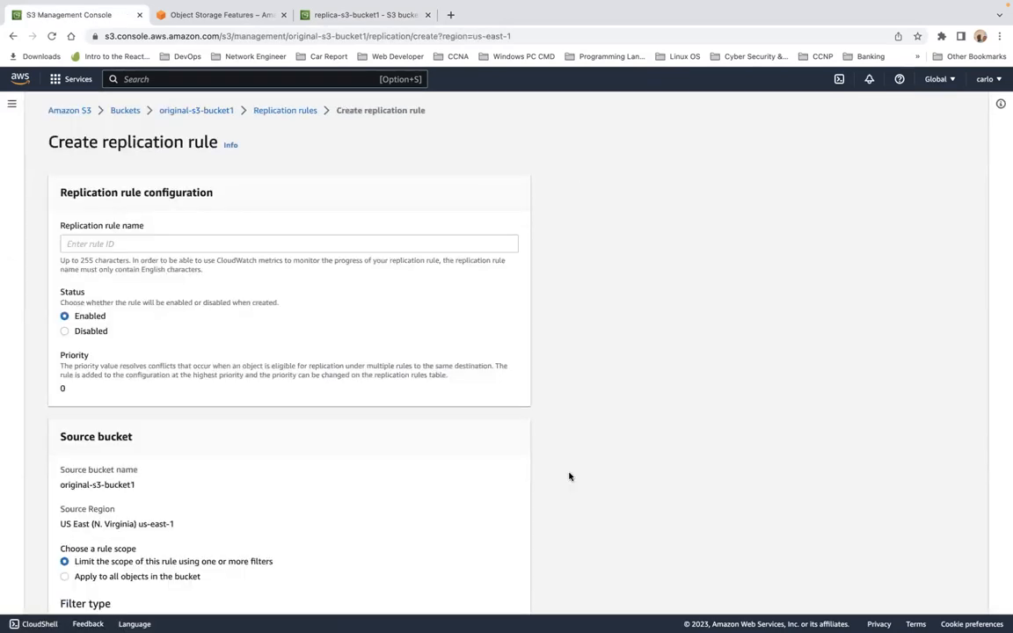
left_click(185, 247)
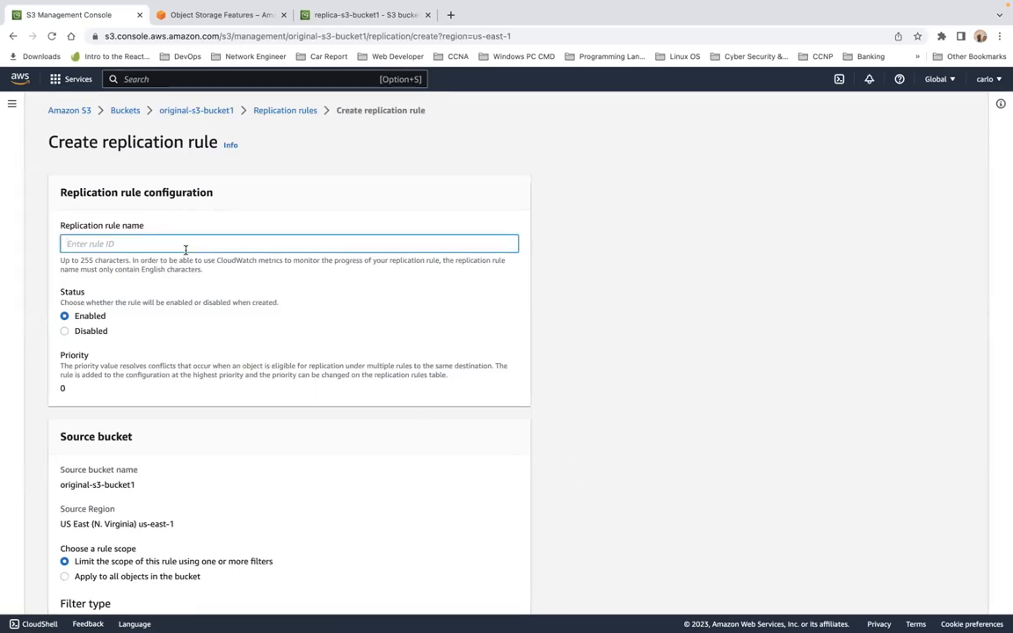
type("TestReplicationRule")
- Set the replication rule's scope to apply to all objects in the source bucket
scroll(210, 333, "down", 2)
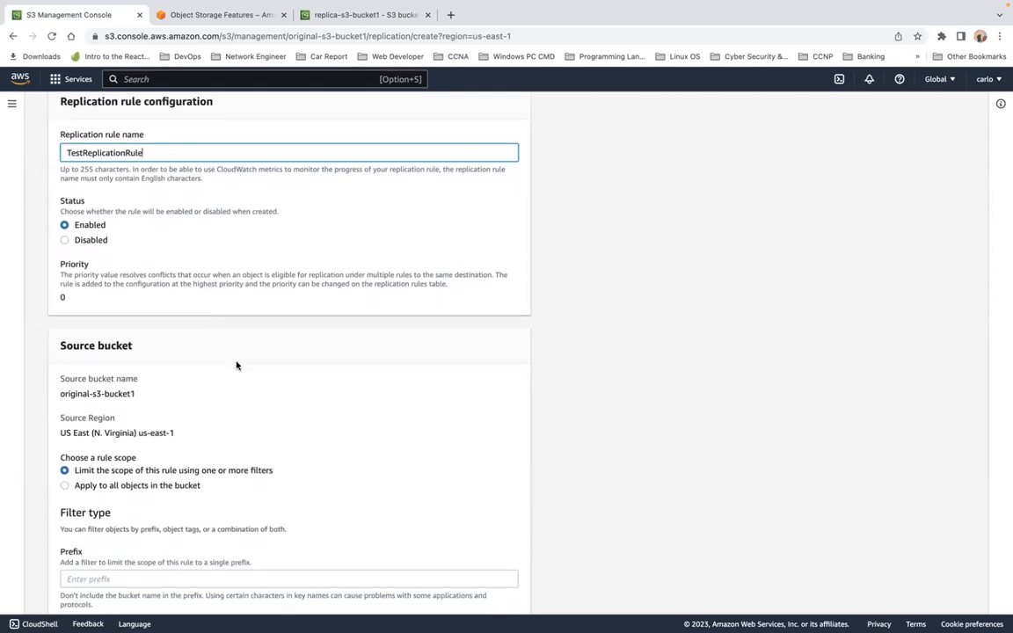
scroll(236, 365, "down", 1)
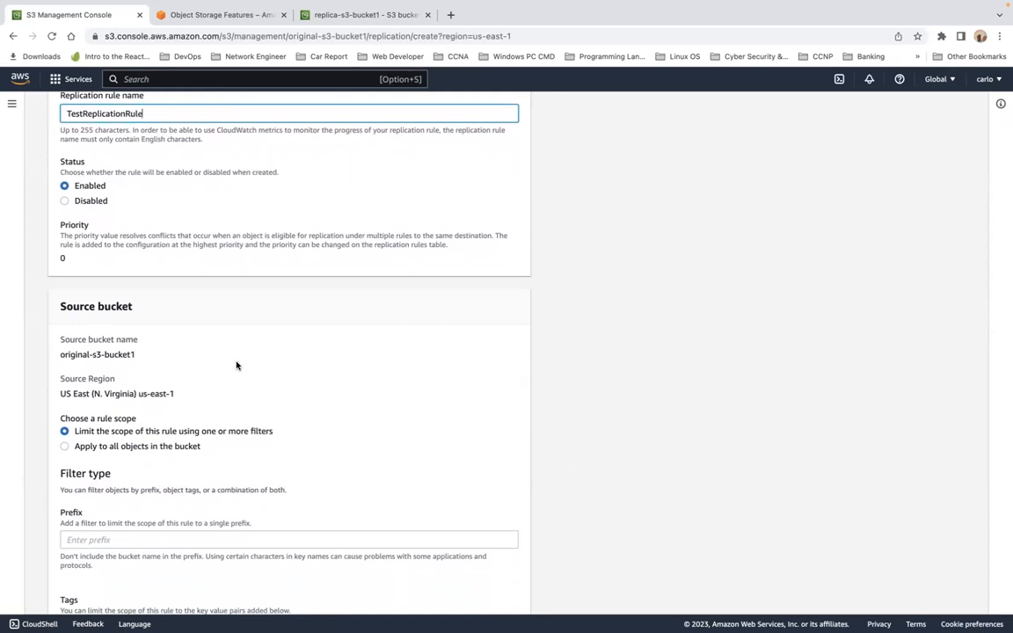
left_click(132, 447)
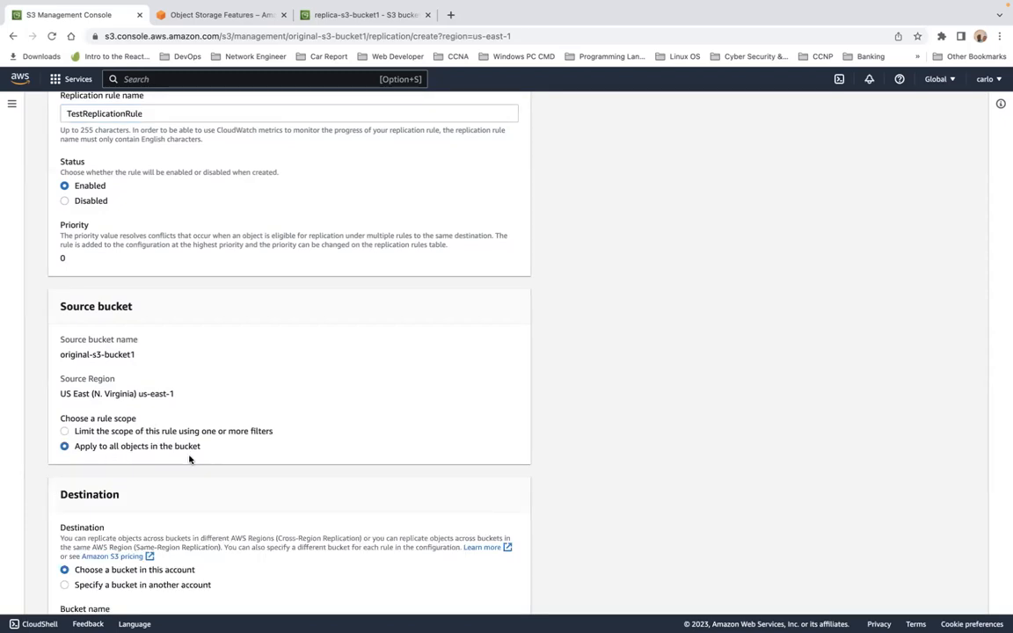
- Choose replica-s3-bucket1 in this account as the destination bucket of the replication rule
scroll(189, 459, "down", 3)
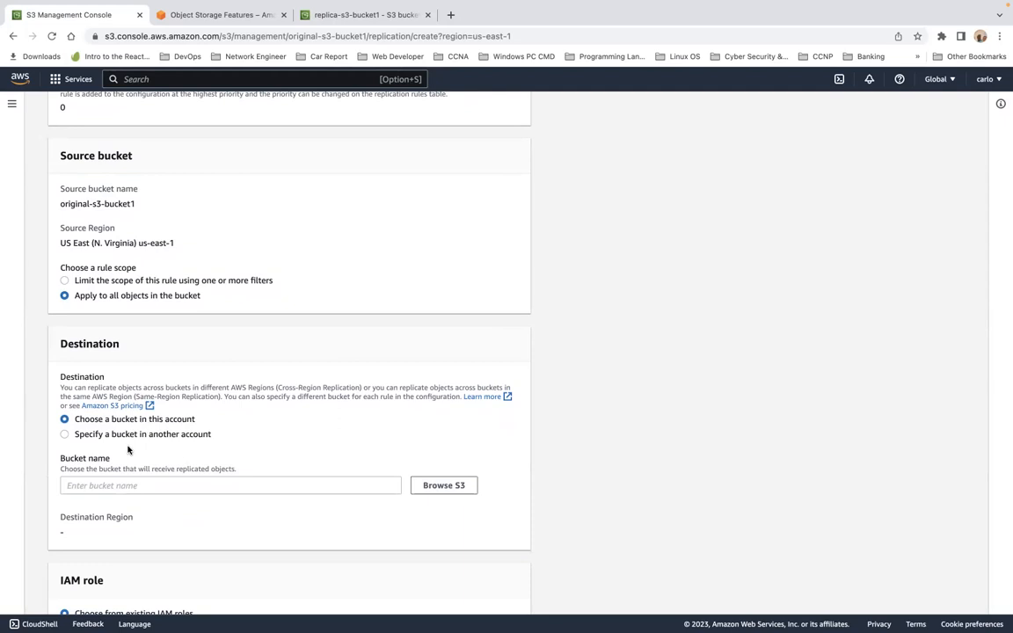
left_click(165, 485)
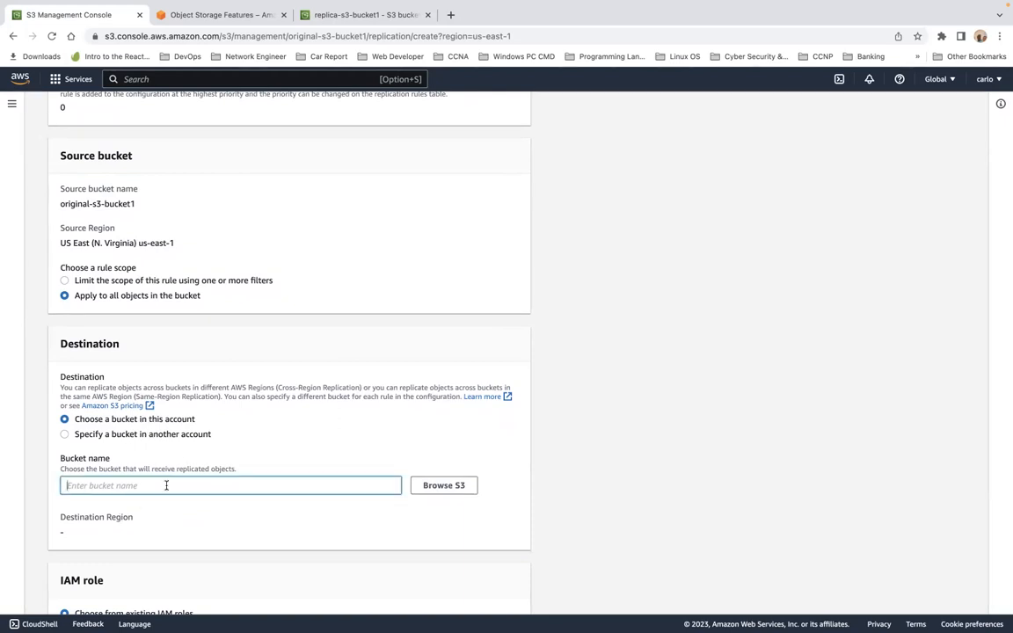
left_click(442, 489)
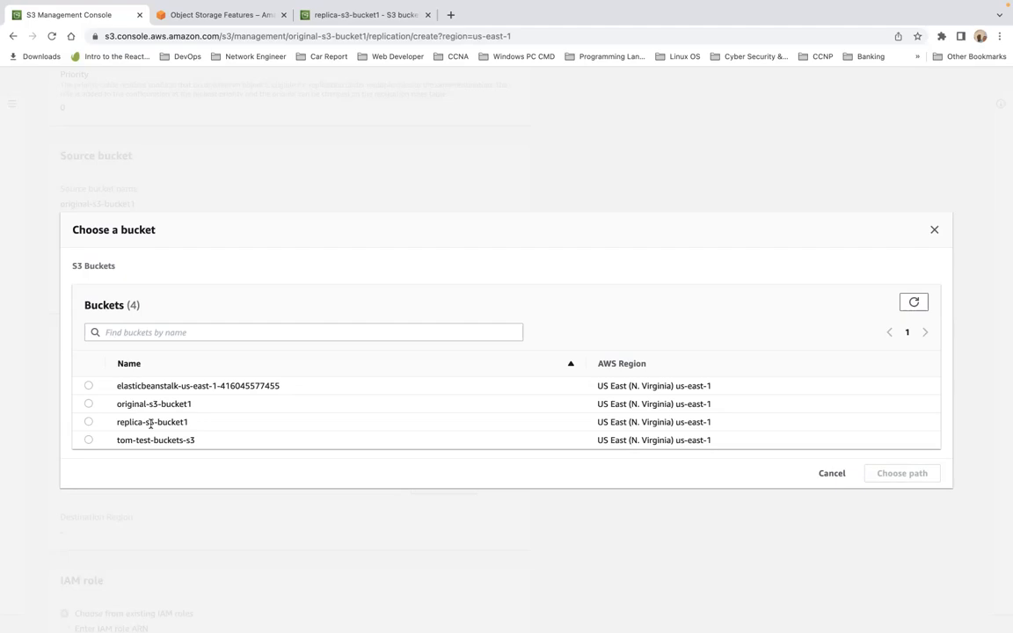
left_click(89, 422)
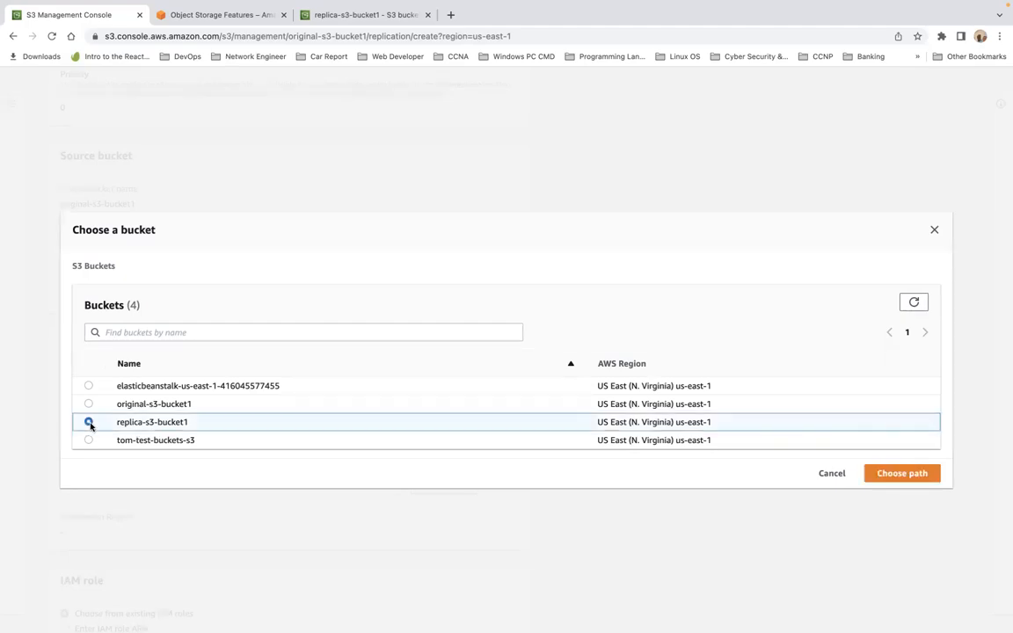
left_click(903, 474)
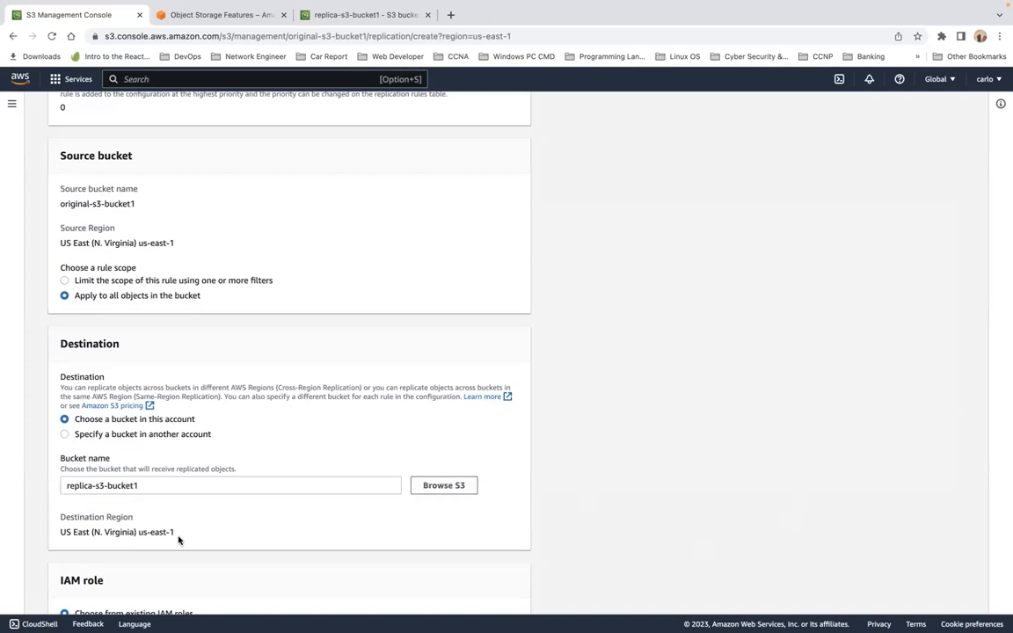
- Keep the IAM role source as existing IAM roles and set the role to Create new role
scroll(179, 540, "down", 2)
scroll(179, 540, "down", 3)
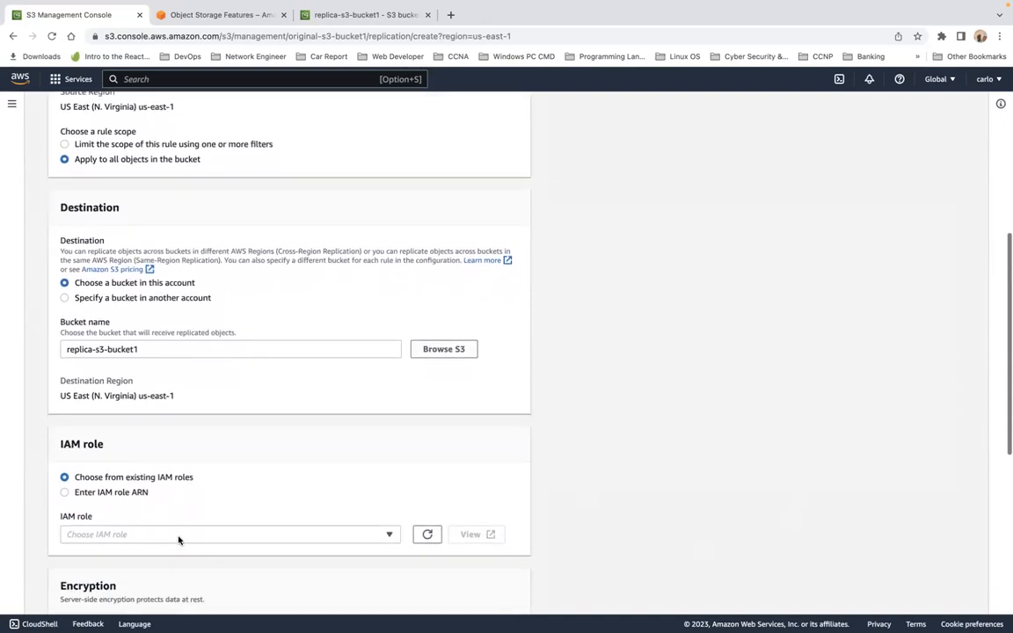
scroll(179, 540, "down", 1)
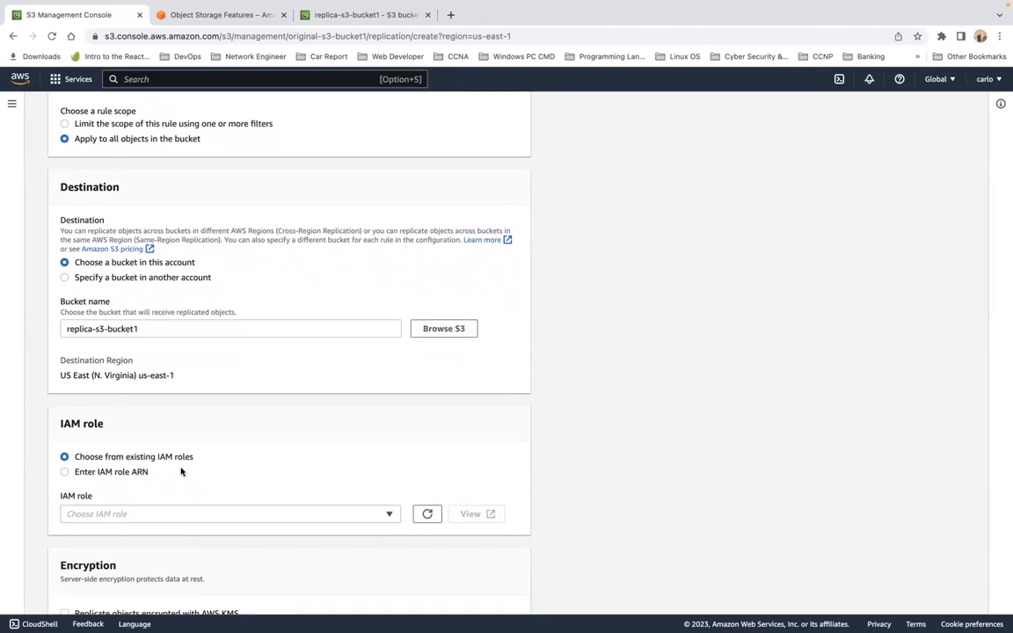
left_click(100, 472)
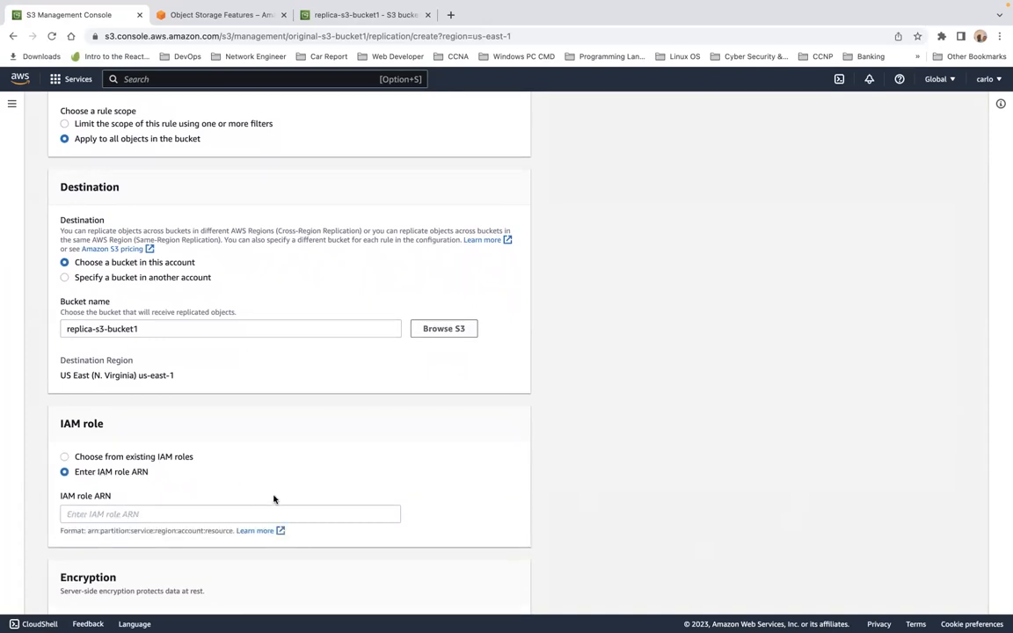
left_click(131, 457)
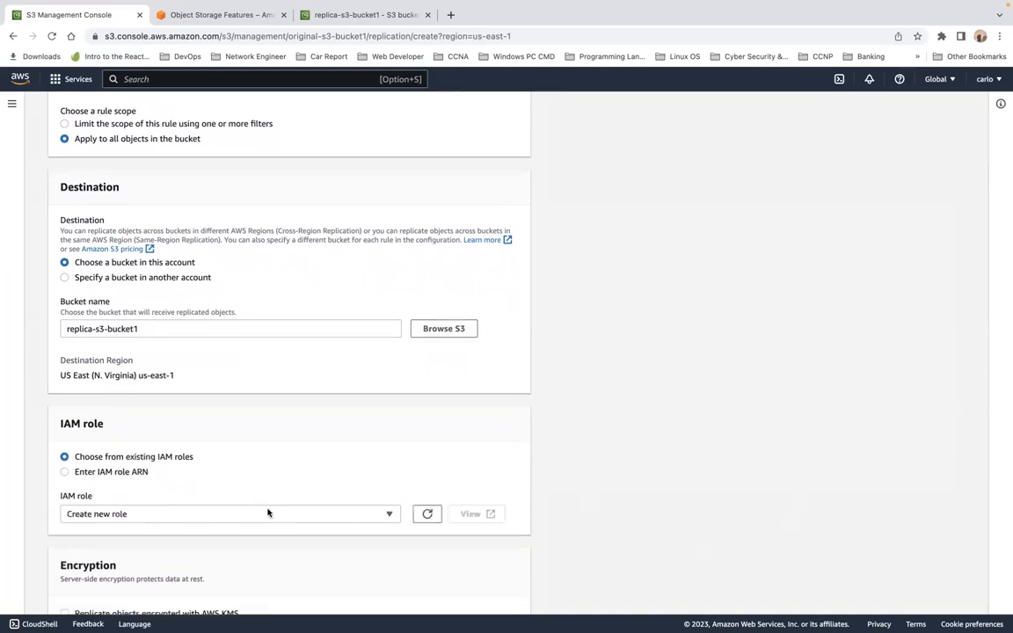
- Save the replication rule with encryption, storage class and additional options left unselected, and choose not to replicate existing objects
scroll(284, 525, "down", 1)
scroll(284, 525, "down", 2)
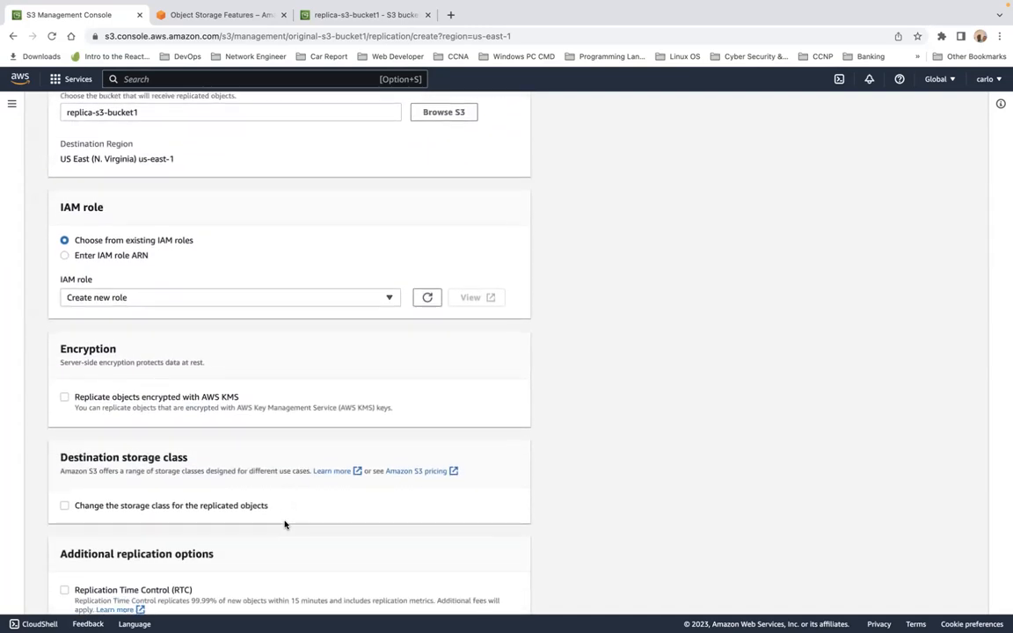
scroll(284, 526, "down", 1)
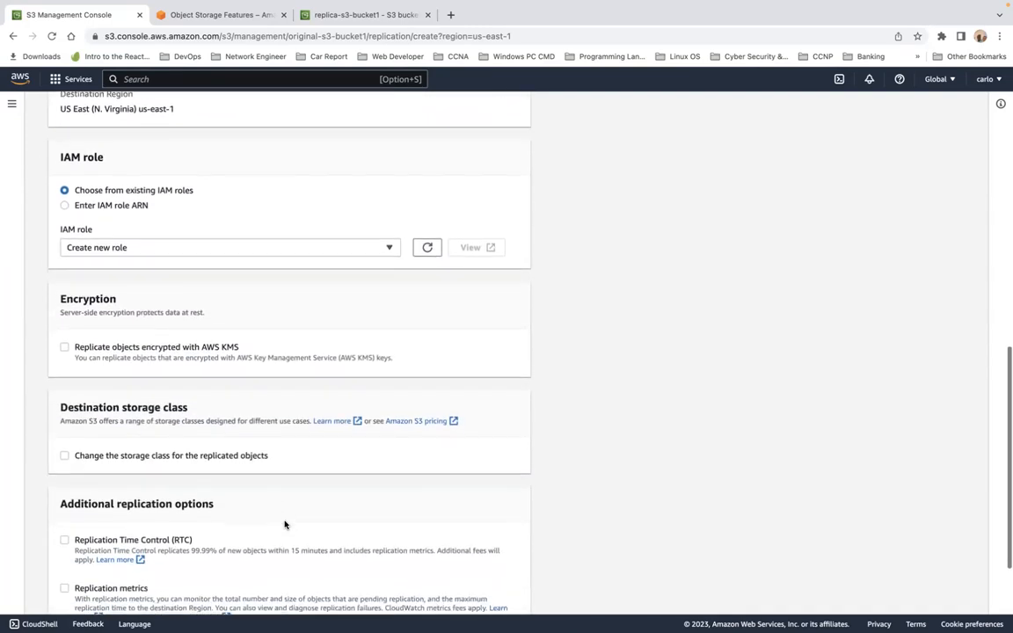
scroll(284, 525, "down", 1)
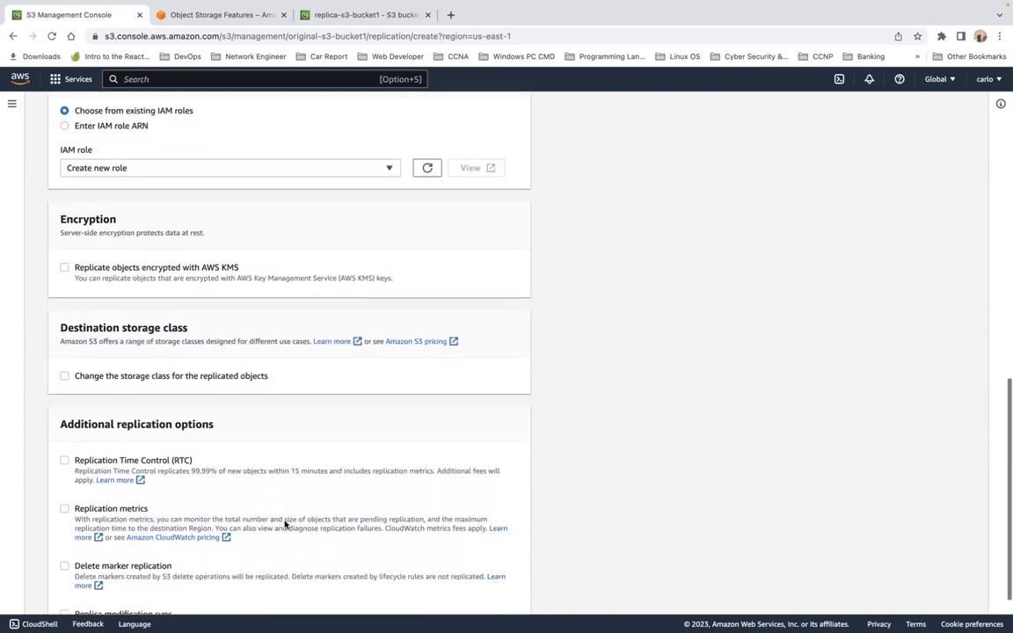
scroll(284, 526, "down", 1)
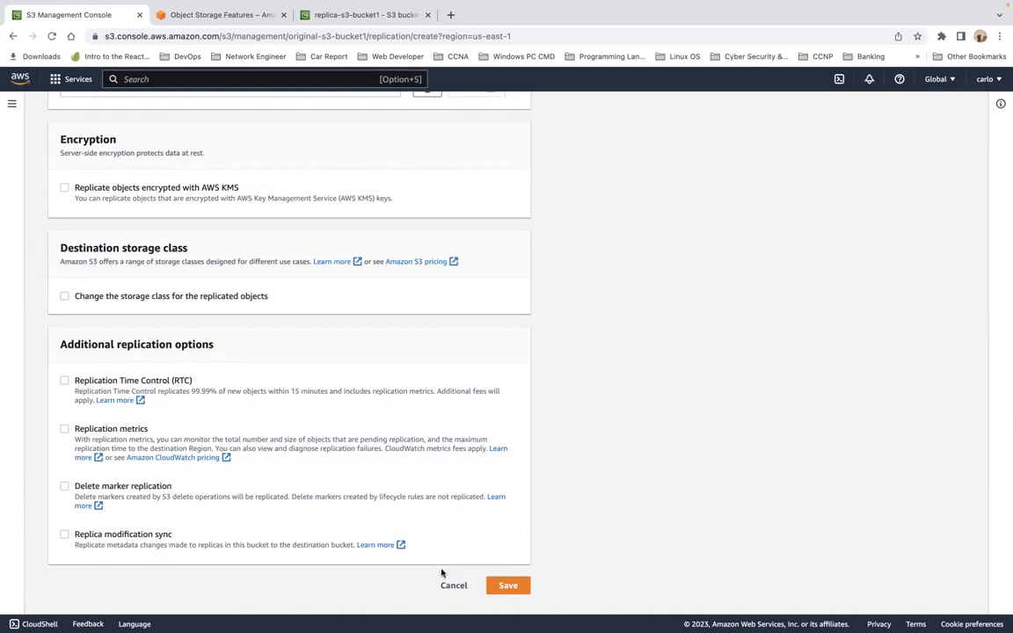
left_click(507, 586)
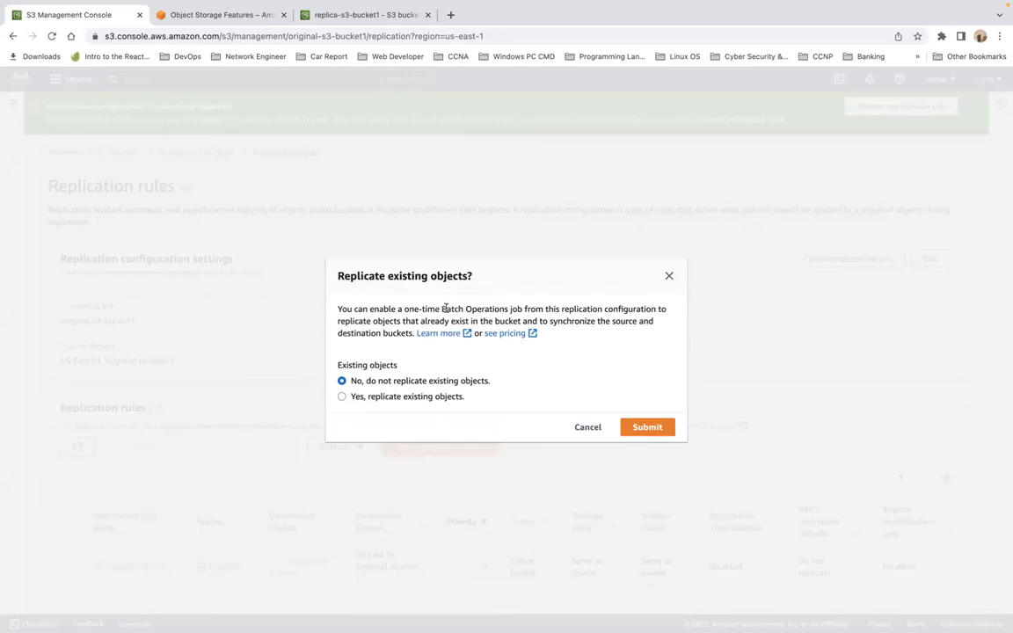
left_click_drag(441, 309, 518, 318)
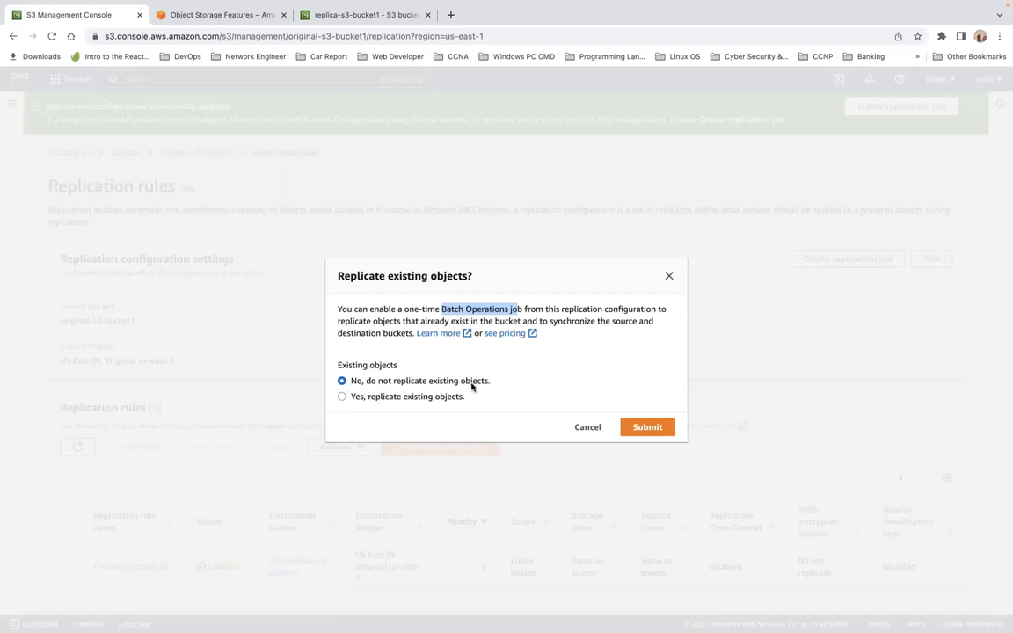
left_click(647, 429)
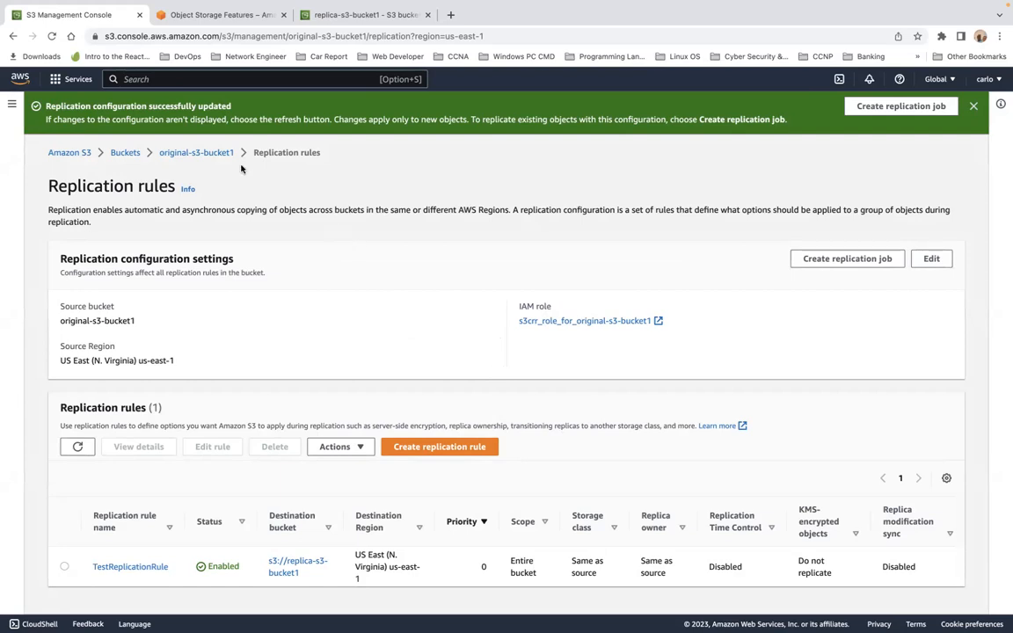
- Review the replication rules in original-s3-bucket1's management settings and return to its object list
left_click(200, 153)
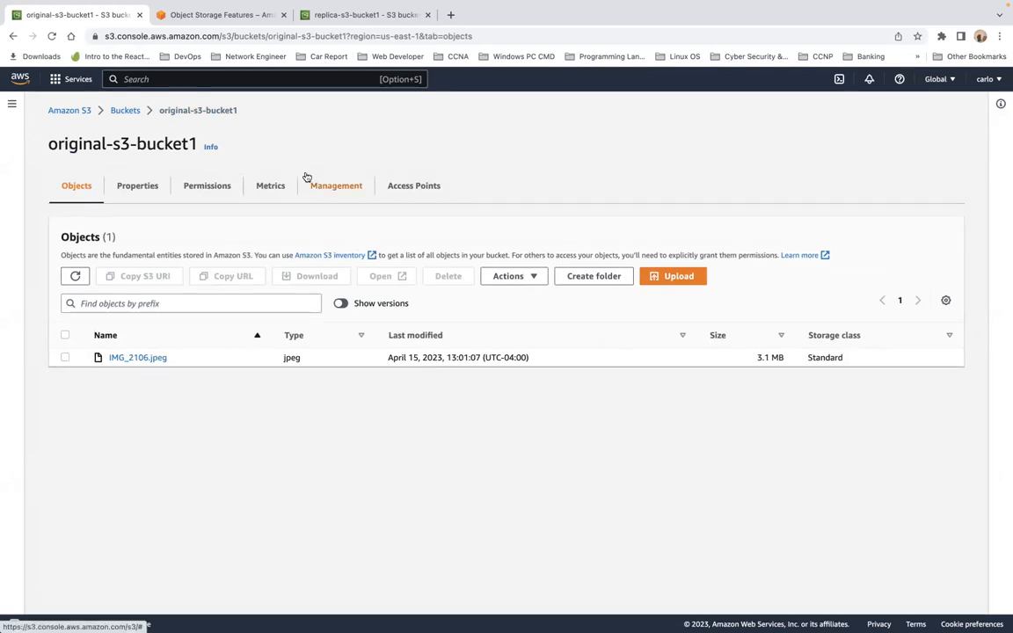
left_click(344, 193)
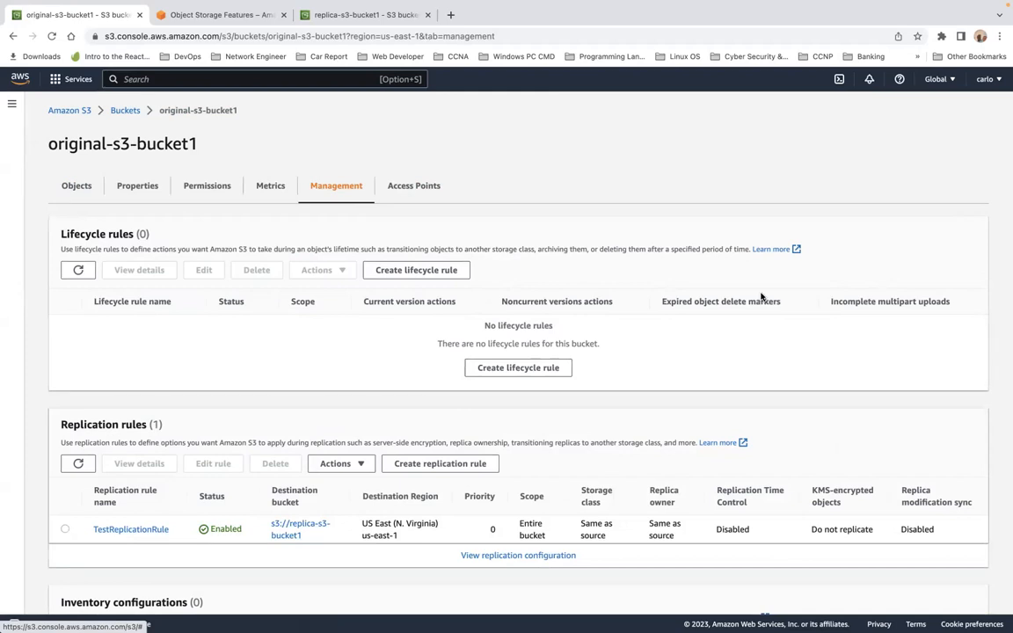
left_click(78, 188)
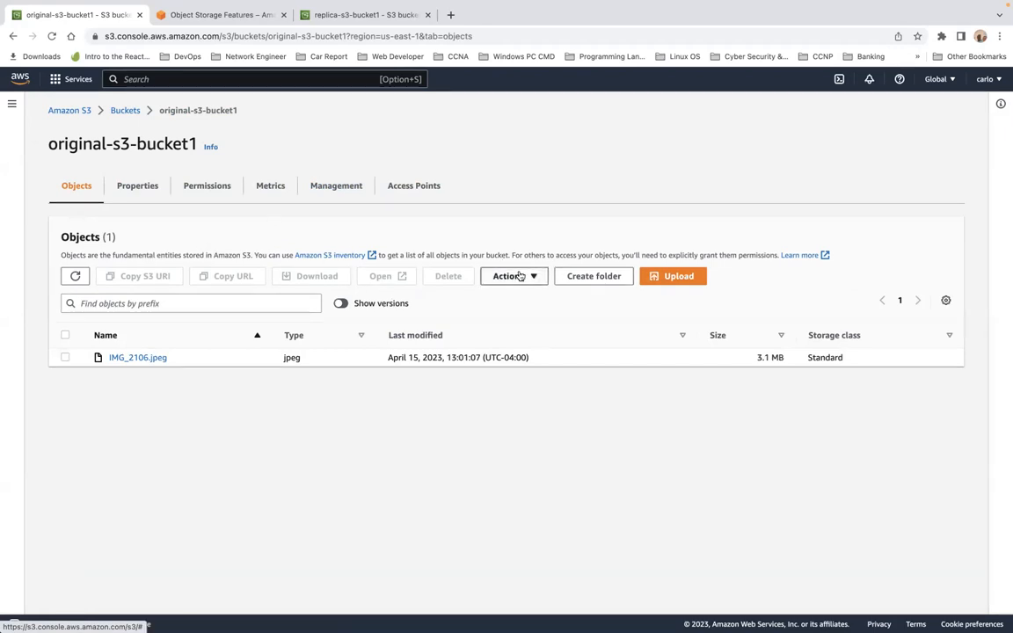
- Upload 1920_2019-brusselsairport-piera.jpg from the Desktop folder to original-s3-bucket1 and close the upload status
left_click(676, 280)
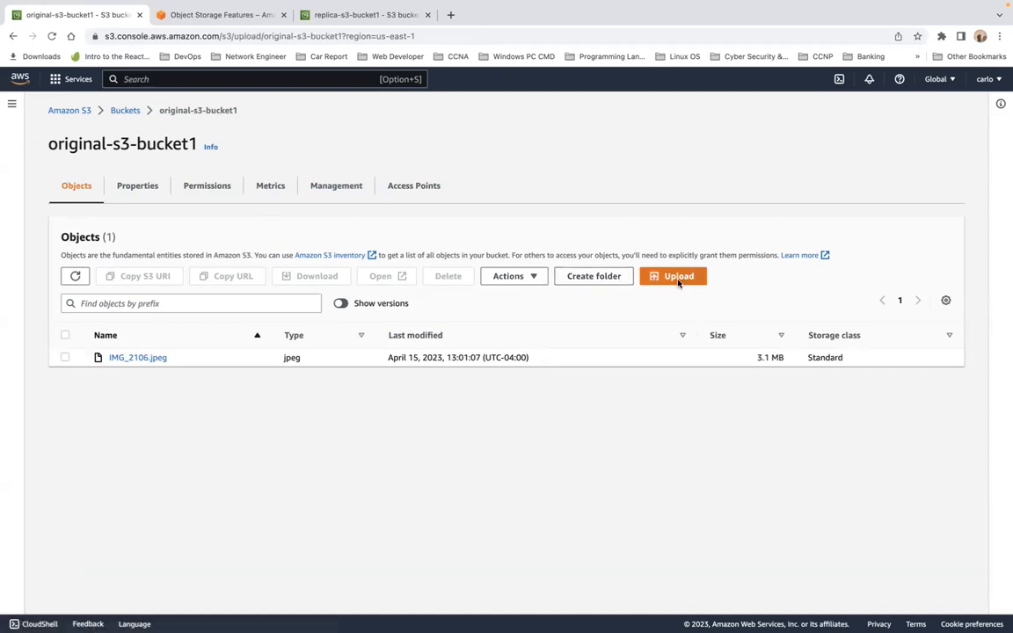
left_click(414, 260)
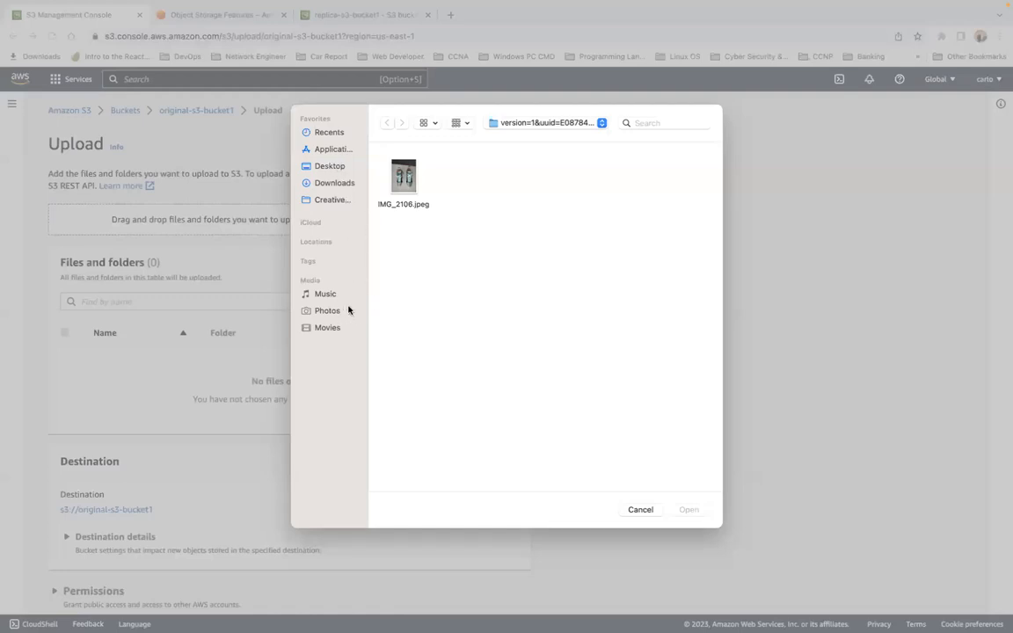
left_click(330, 167)
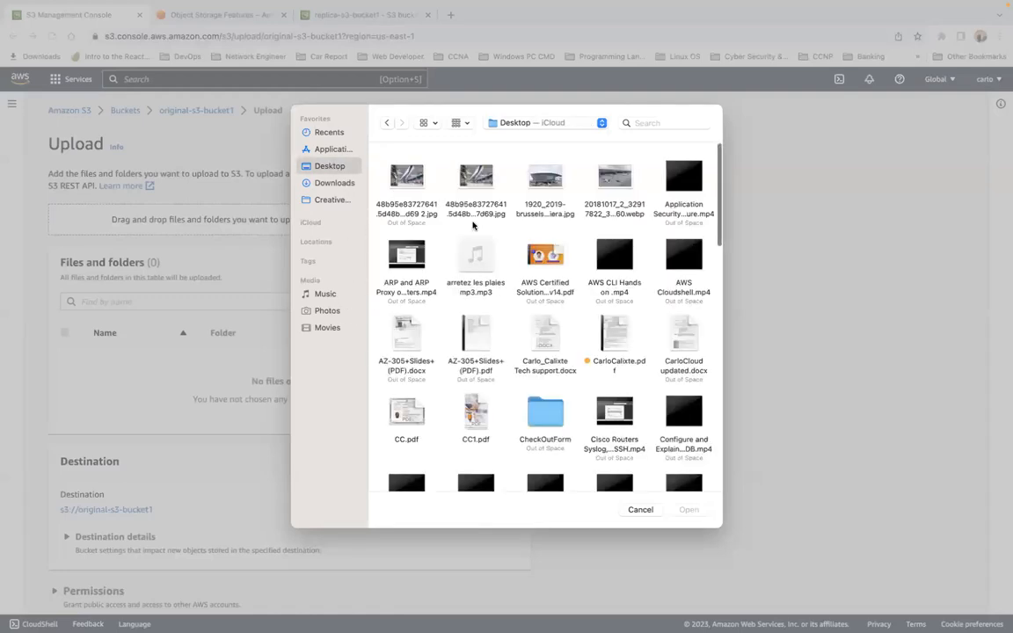
left_click(540, 181)
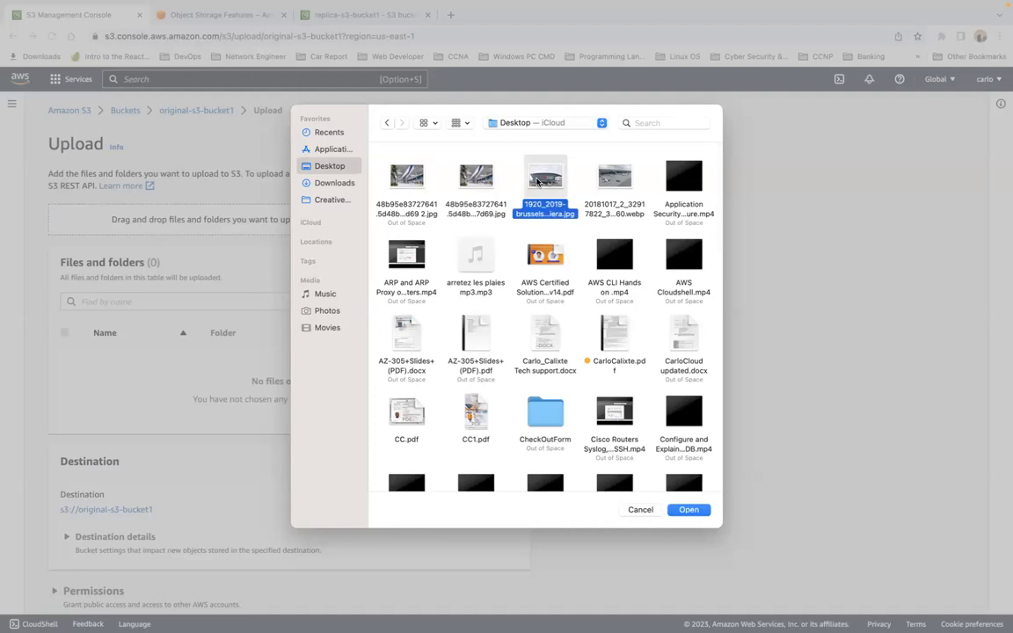
left_click(690, 510)
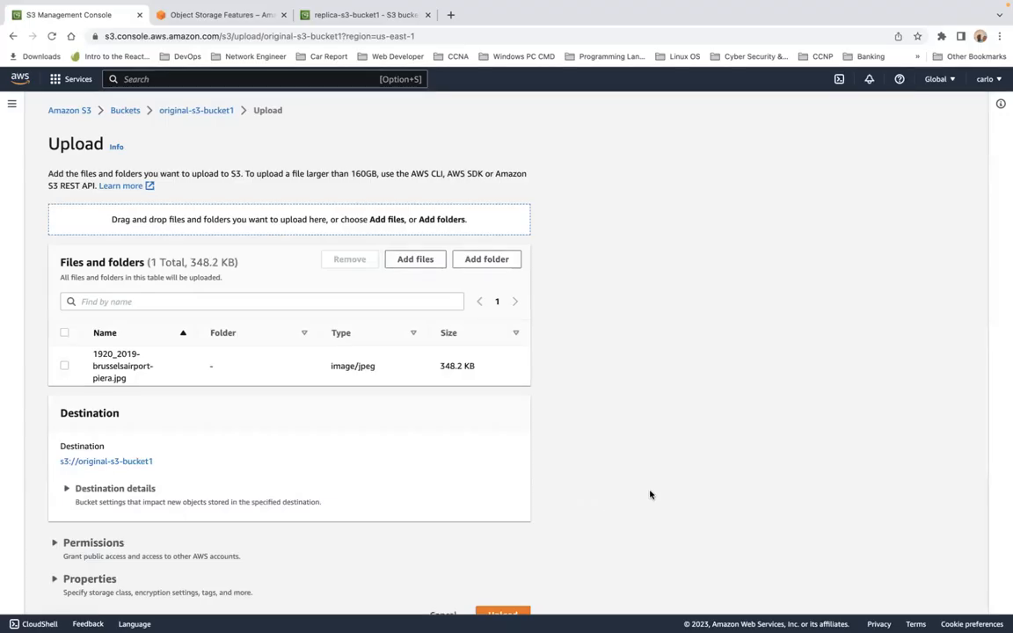
scroll(649, 493, "down", 1)
left_click(504, 595)
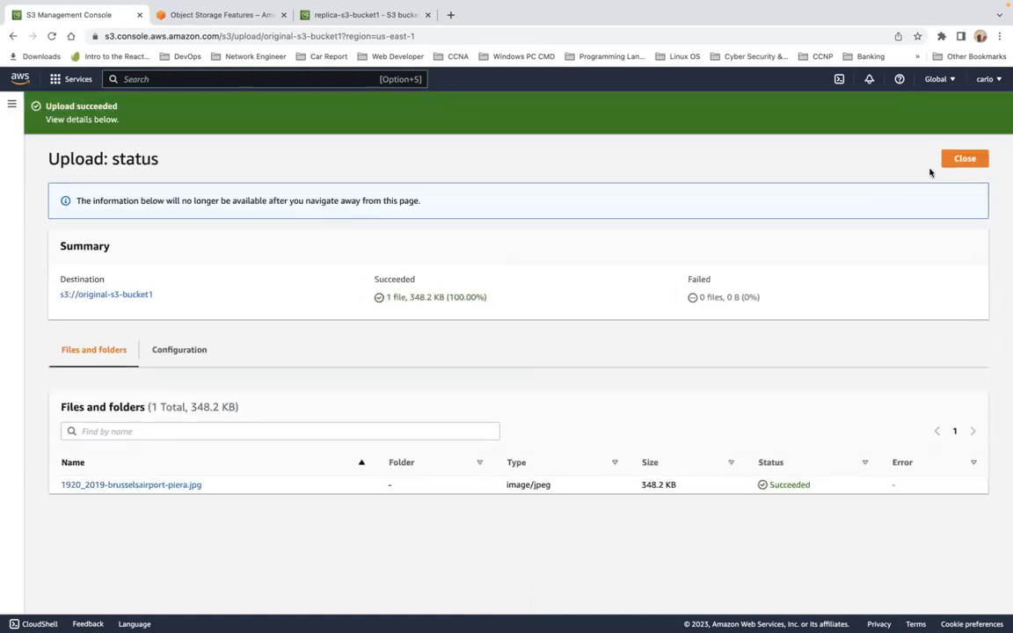
left_click(958, 162)
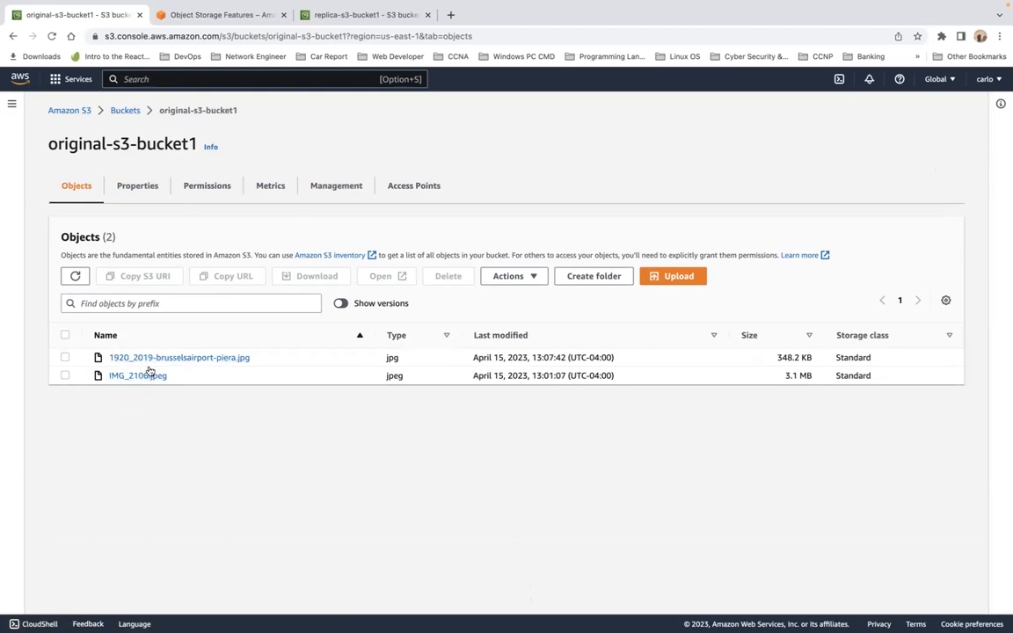
- Refresh original-s3-bucket1's object list, and show object versions in replica-s3-bucket1 to examine the airport image's version ID
triple_click(97, 144)
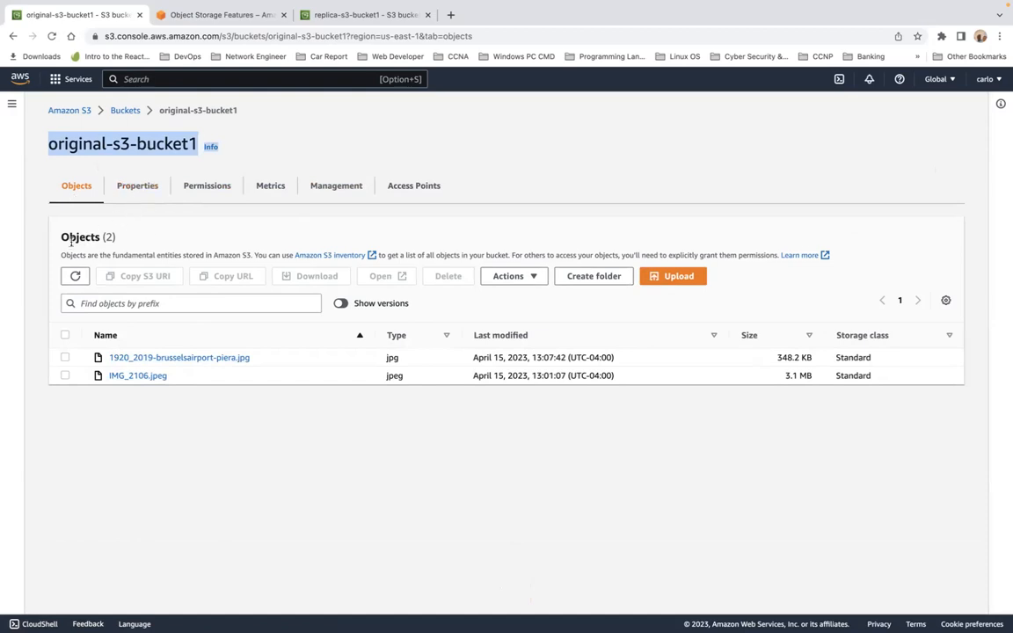
left_click(75, 275)
left_click(314, 14)
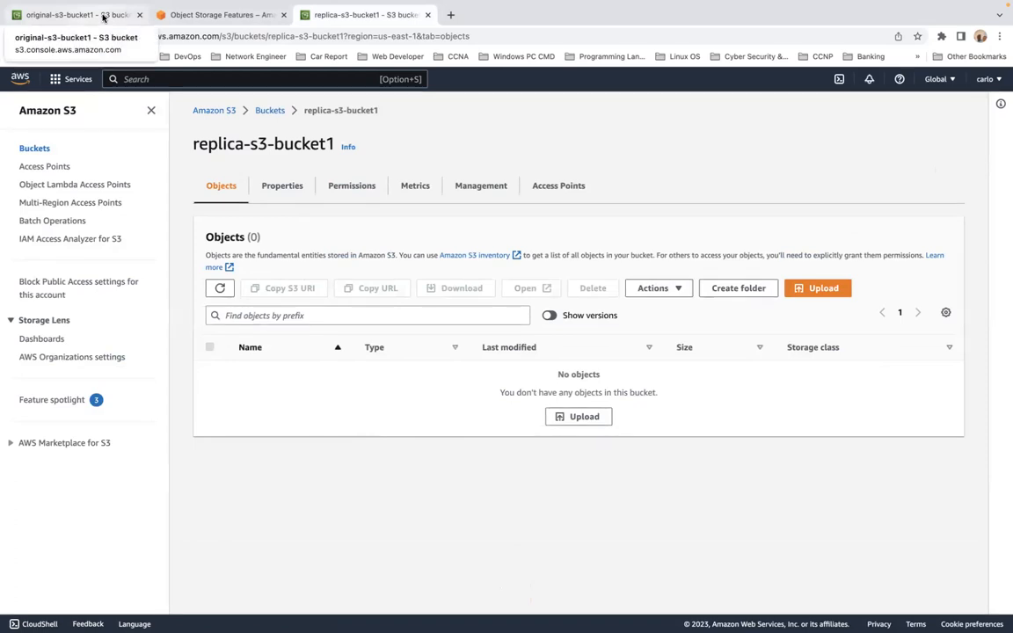
left_click(549, 316)
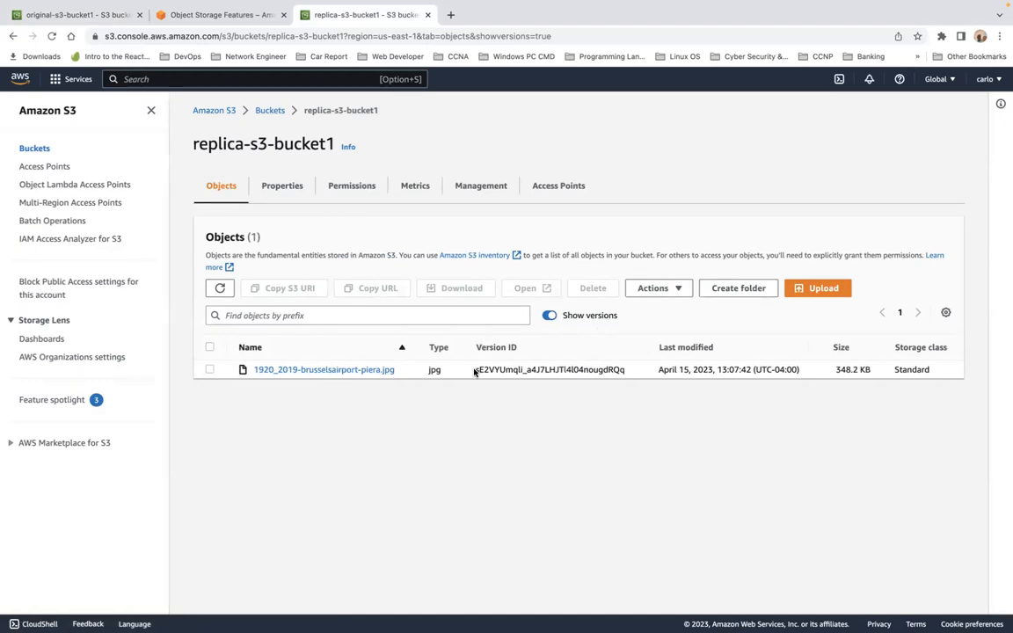
left_click_drag(474, 372, 627, 375)
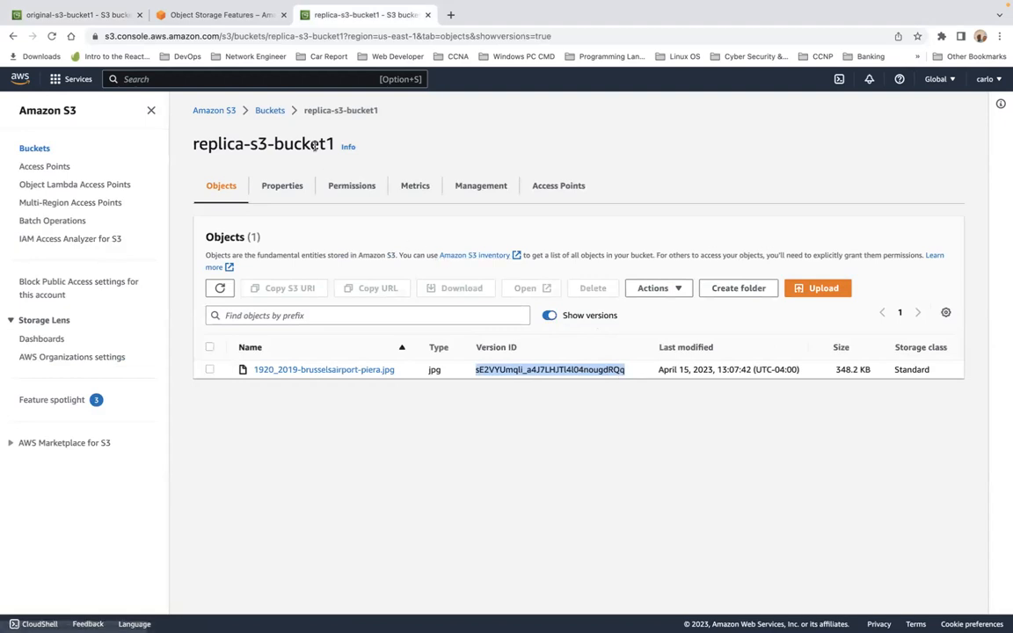
- Show object versions in original-s3-bucket1 and compare the airport image's version ID with the one in the replica bucket
left_click(77, 15)
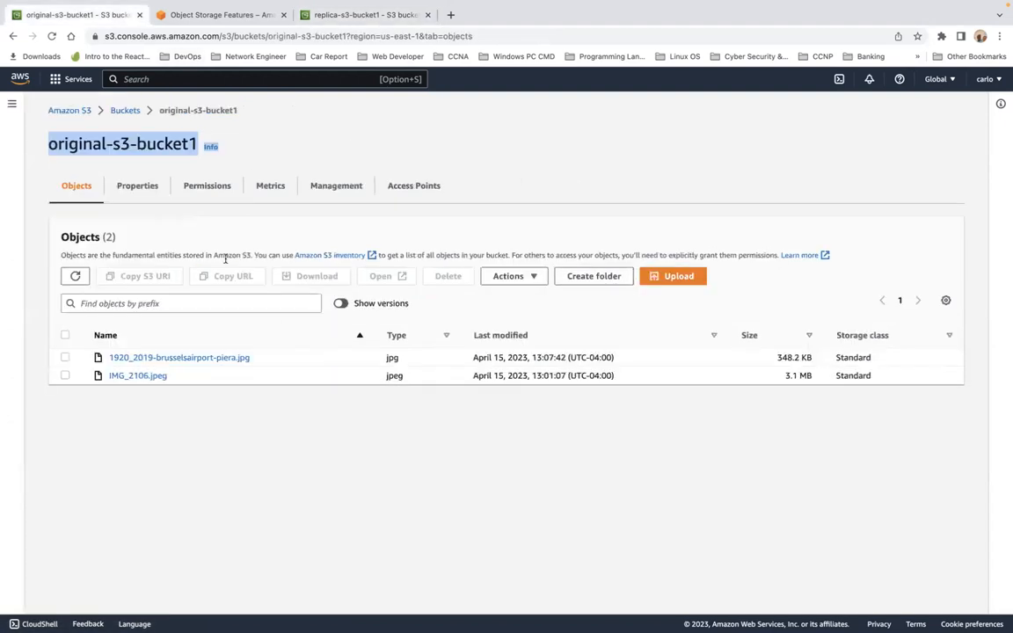
left_click(340, 303)
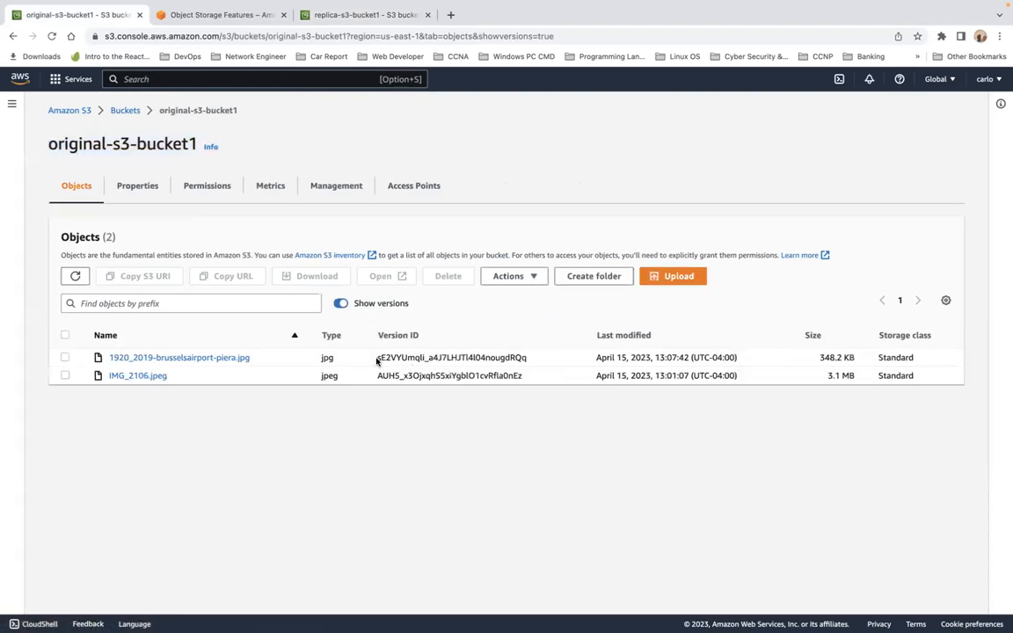
double_click(376, 358)
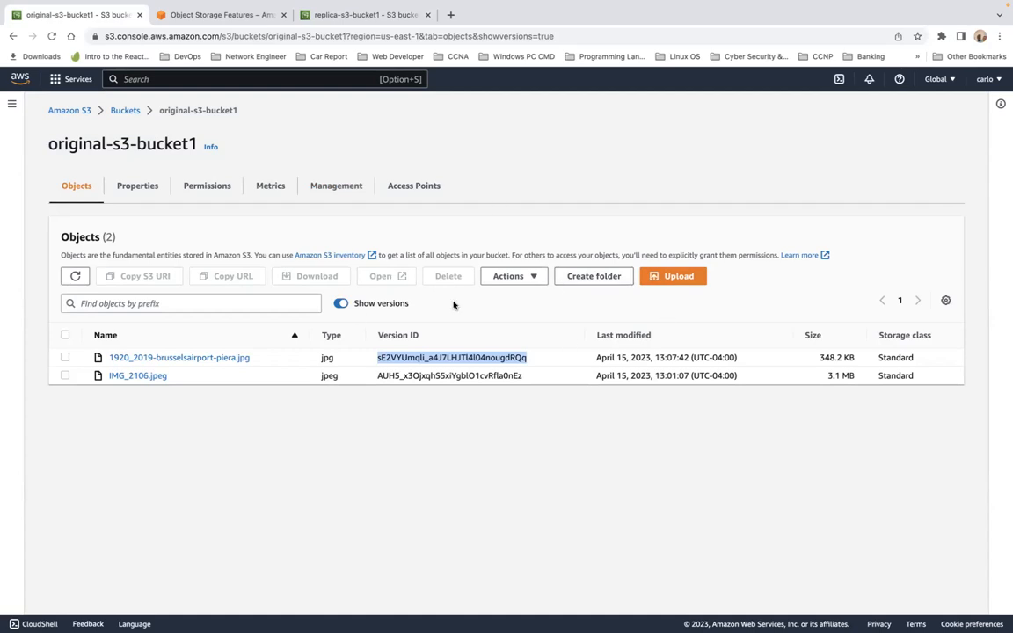
- Upload download.png from the Desktop folder to original-s3-bucket1, close the upload status and refresh the object list
left_click(689, 276)
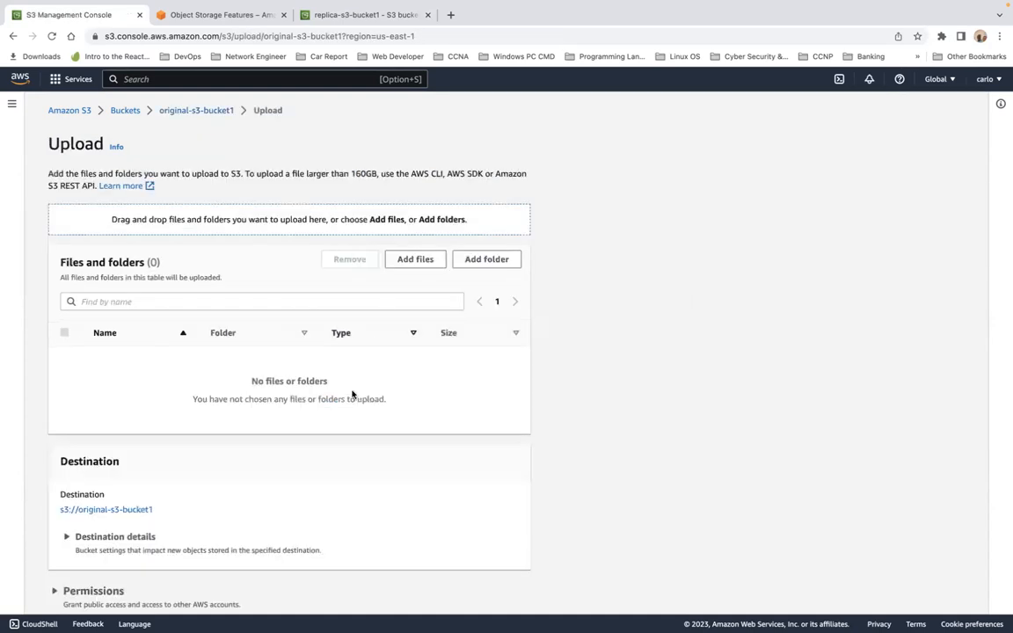
left_click(413, 258)
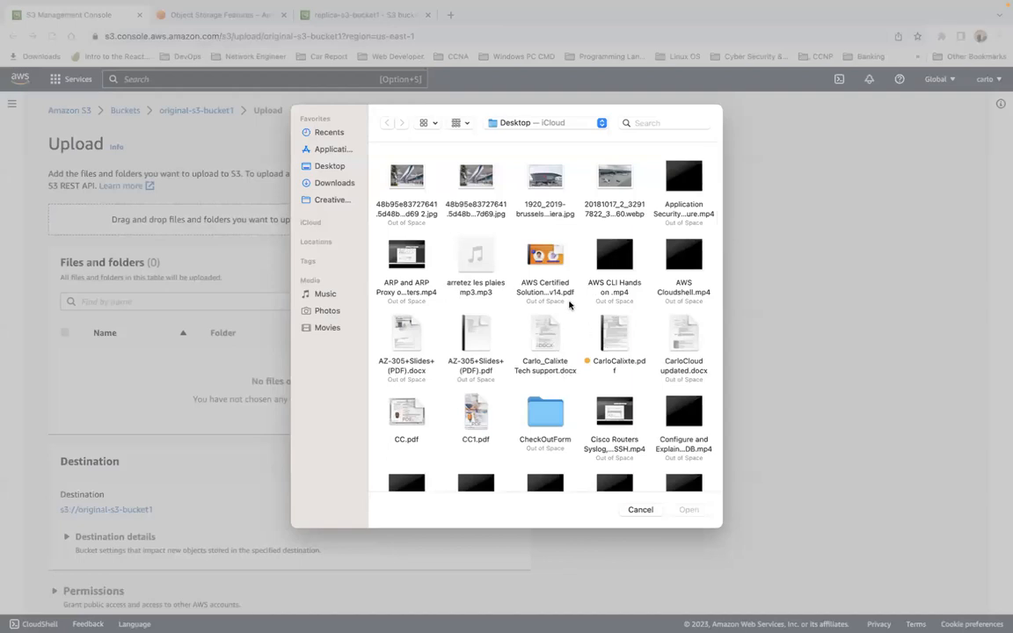
scroll(570, 303, "down", 5)
scroll(570, 303, "down", 10)
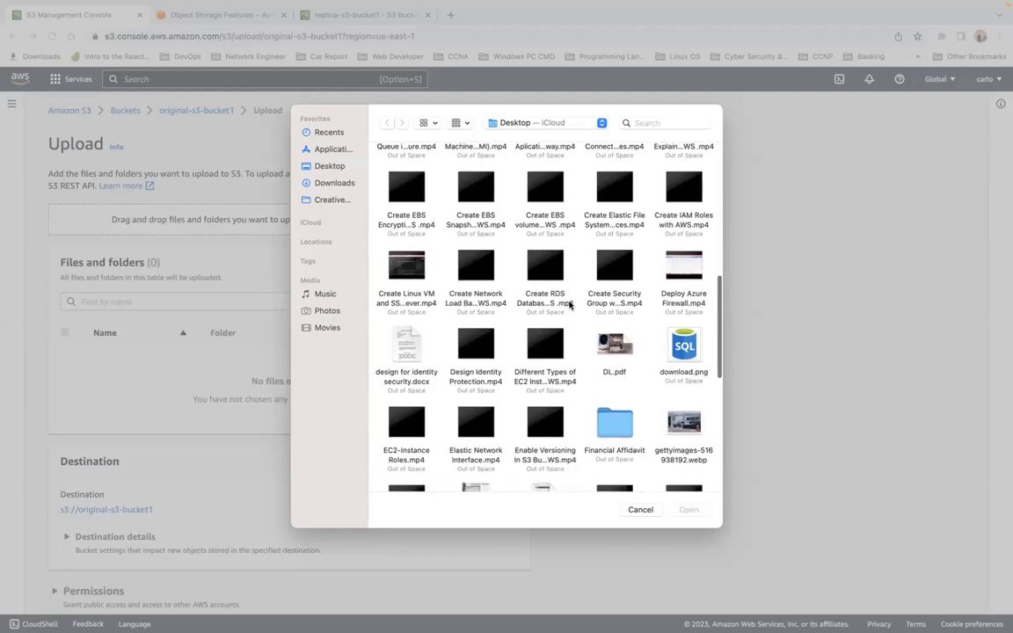
left_click(684, 348)
left_click(691, 511)
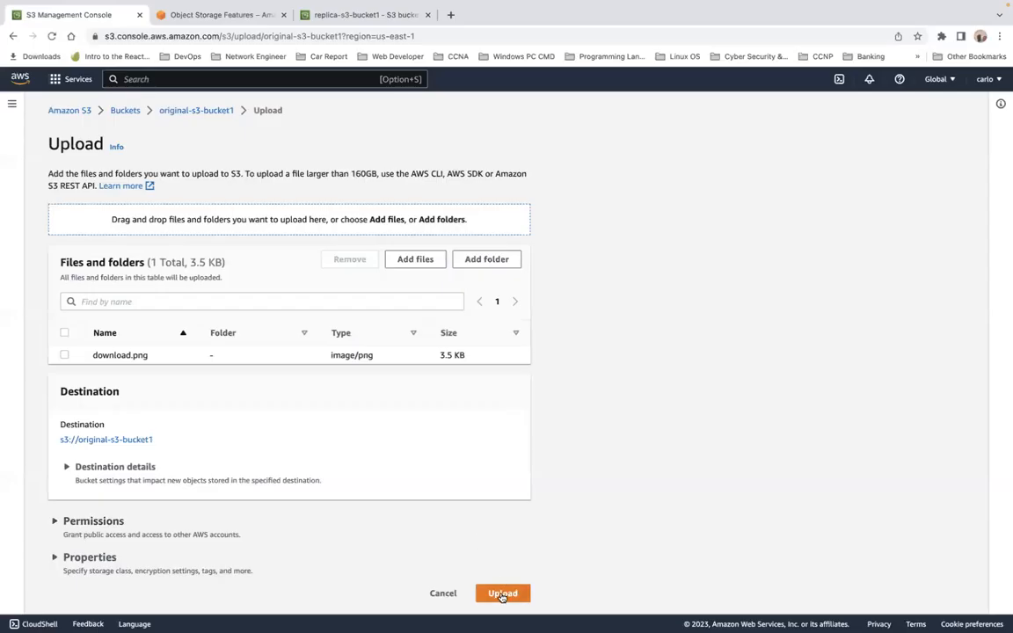
left_click(498, 591)
left_click(966, 161)
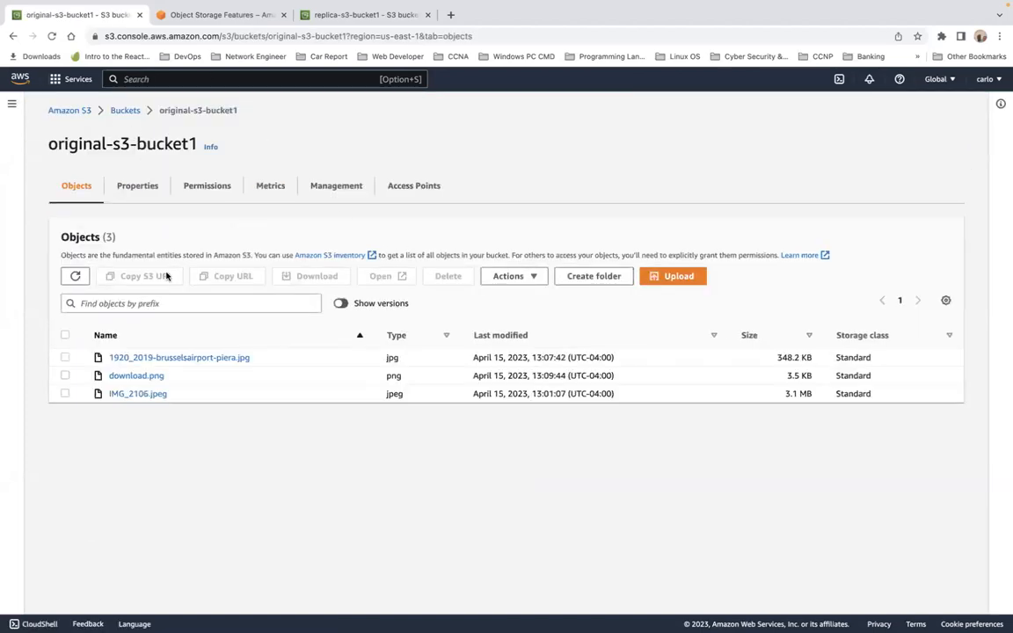
left_click(76, 277)
- Refresh replica-s3-bucket1's object list and check it for download.png, both with object versions hidden and with them shown
mouse_move(317, 6)
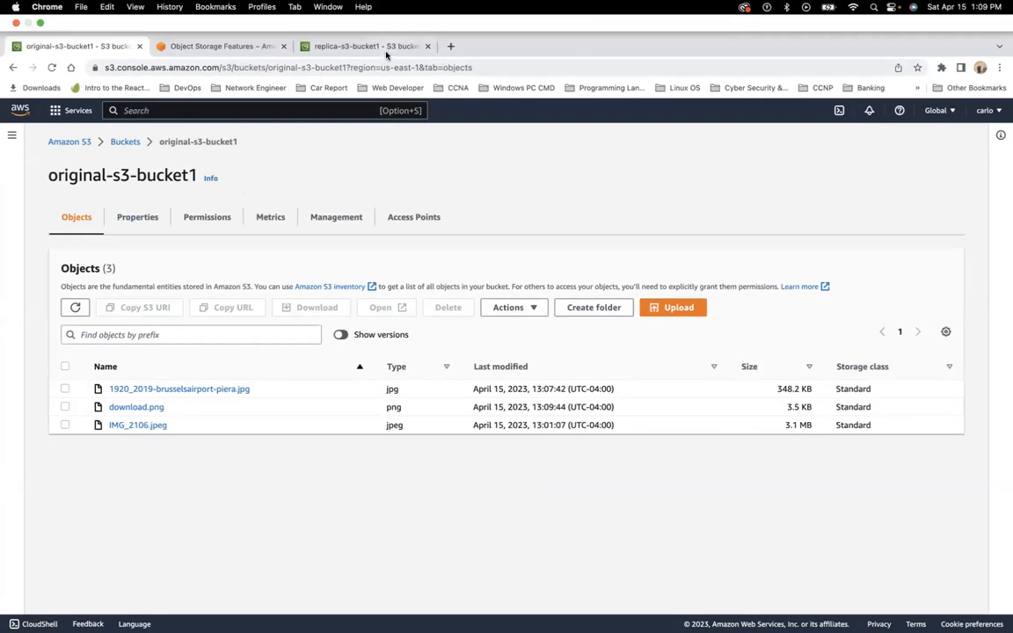
left_click(321, 46)
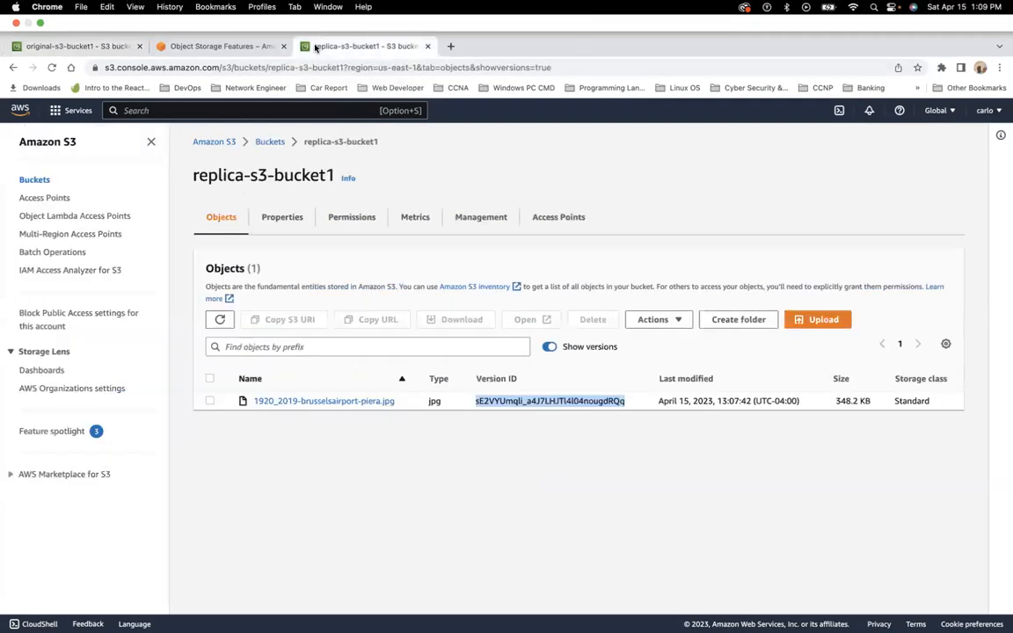
left_click(219, 288)
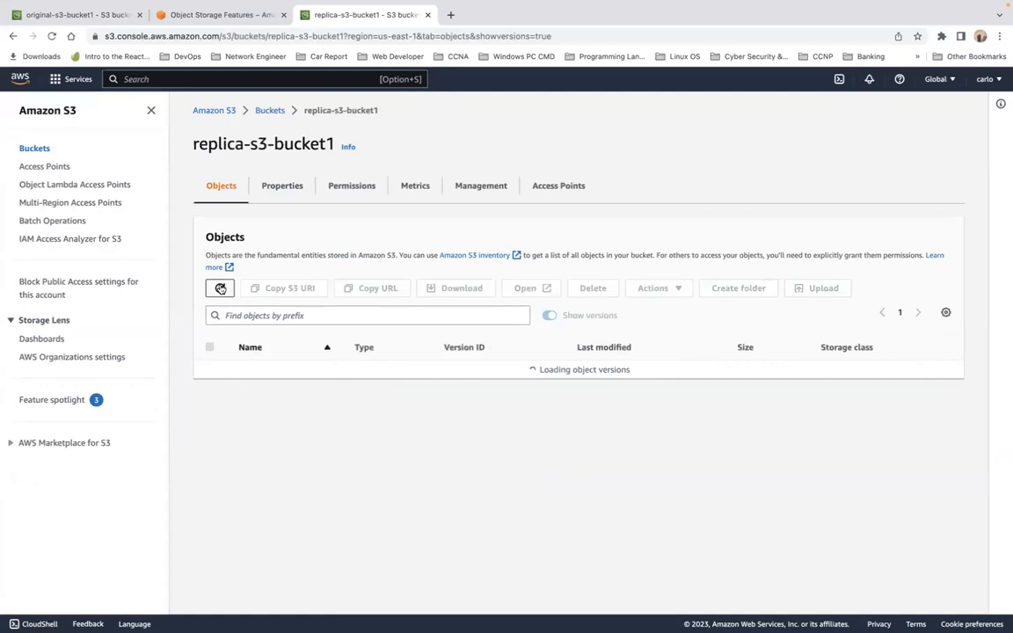
left_click(221, 292)
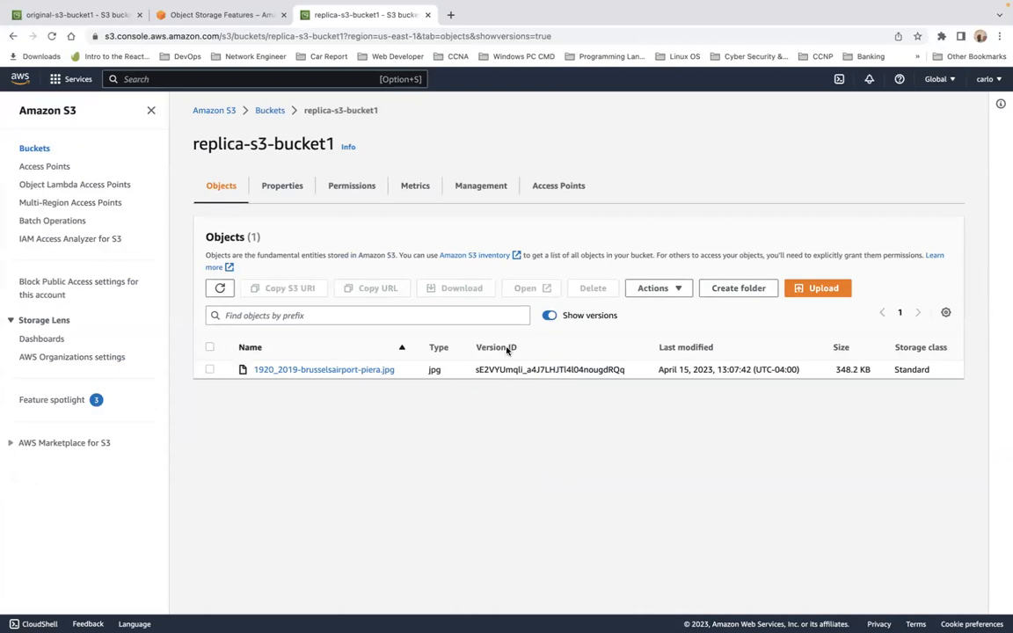
left_click(549, 315)
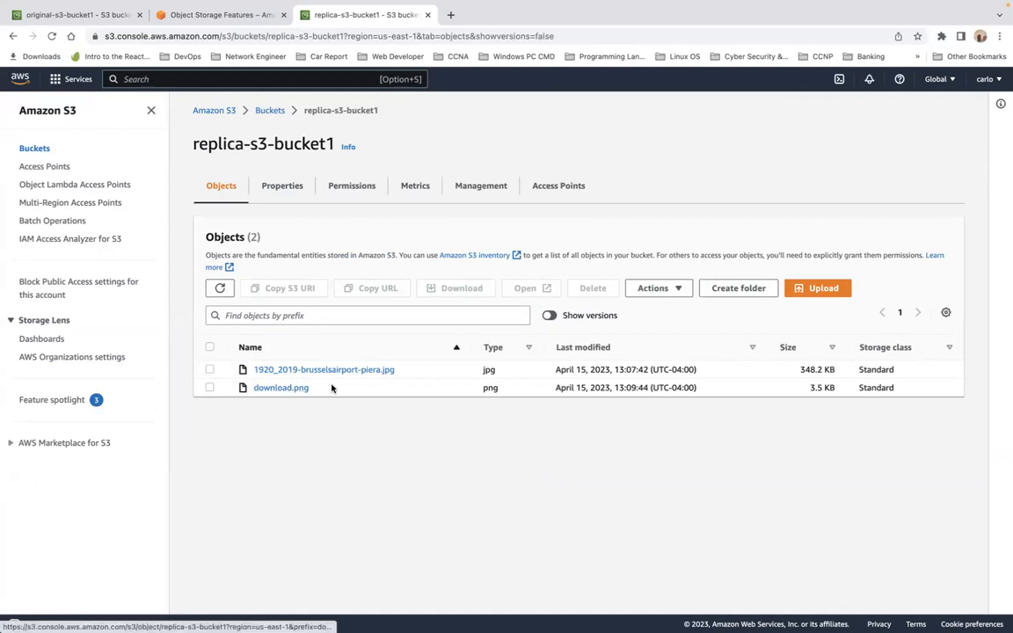
left_click(549, 316)
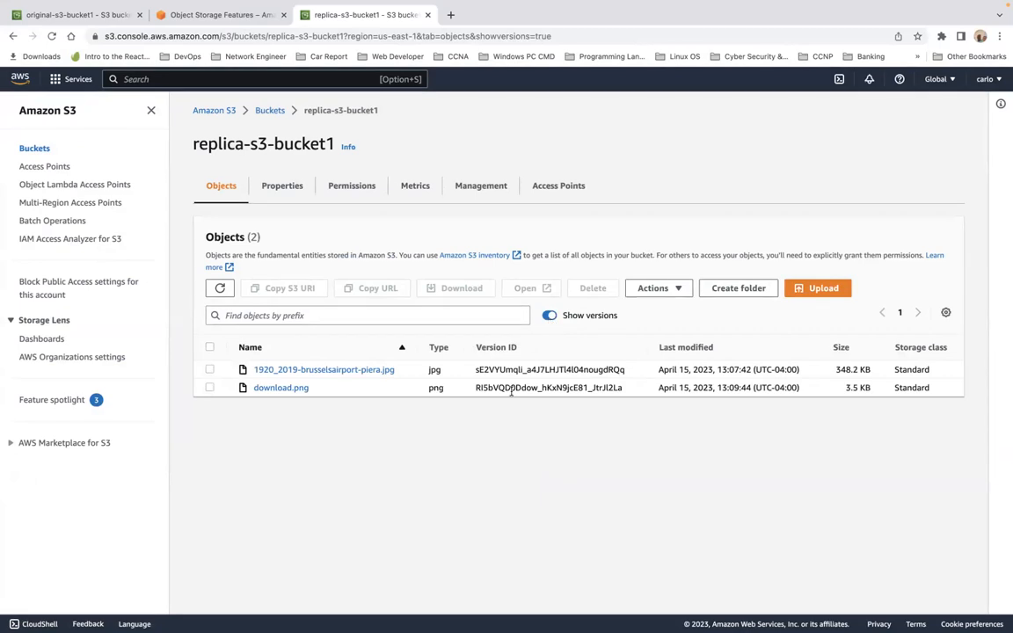
- Compare download.png's version ID in replica-s3-bucket1 with its version ID in original-s3-bucket1, showing object versions there
left_click_drag(477, 390, 619, 393)
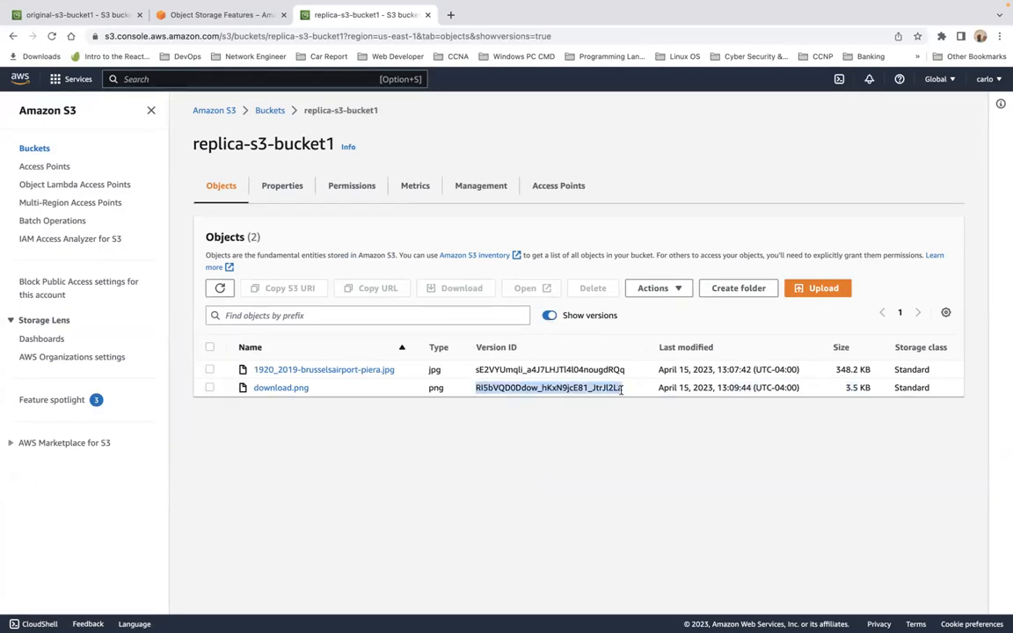
left_click(478, 397)
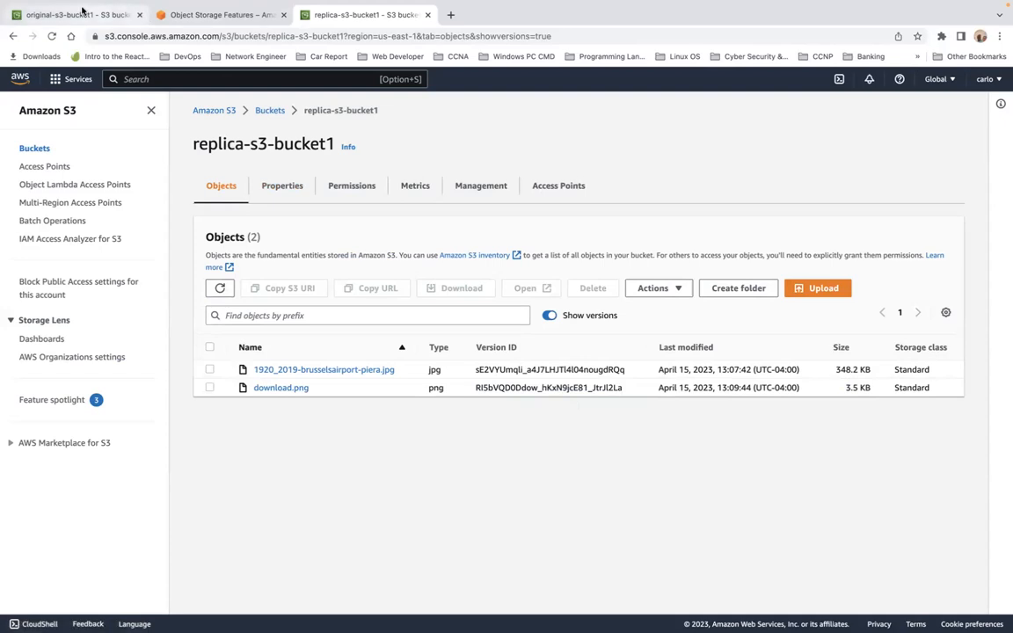
left_click(81, 10)
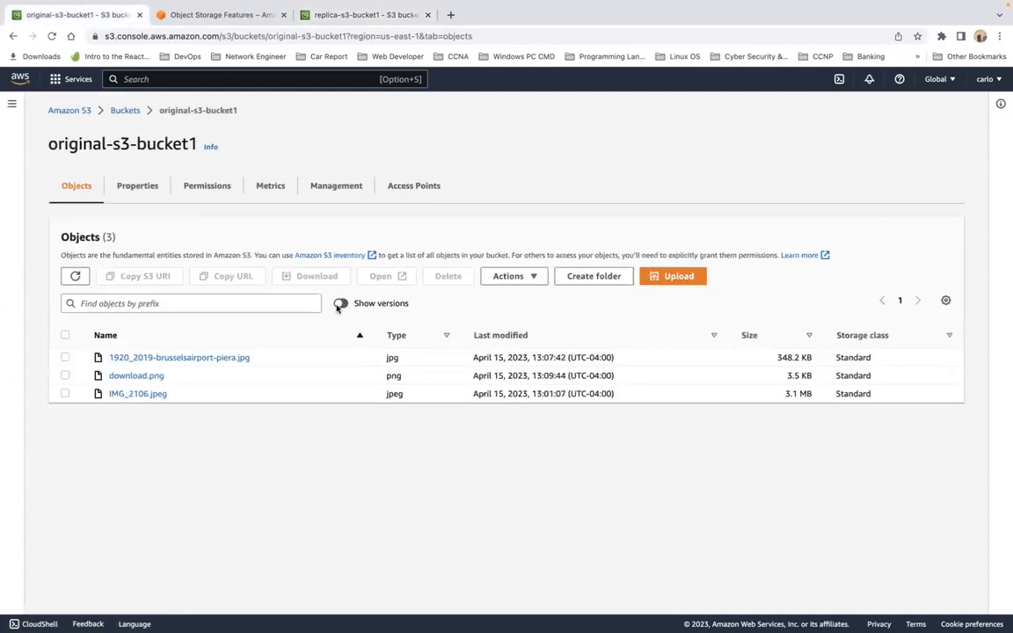
left_click(339, 305)
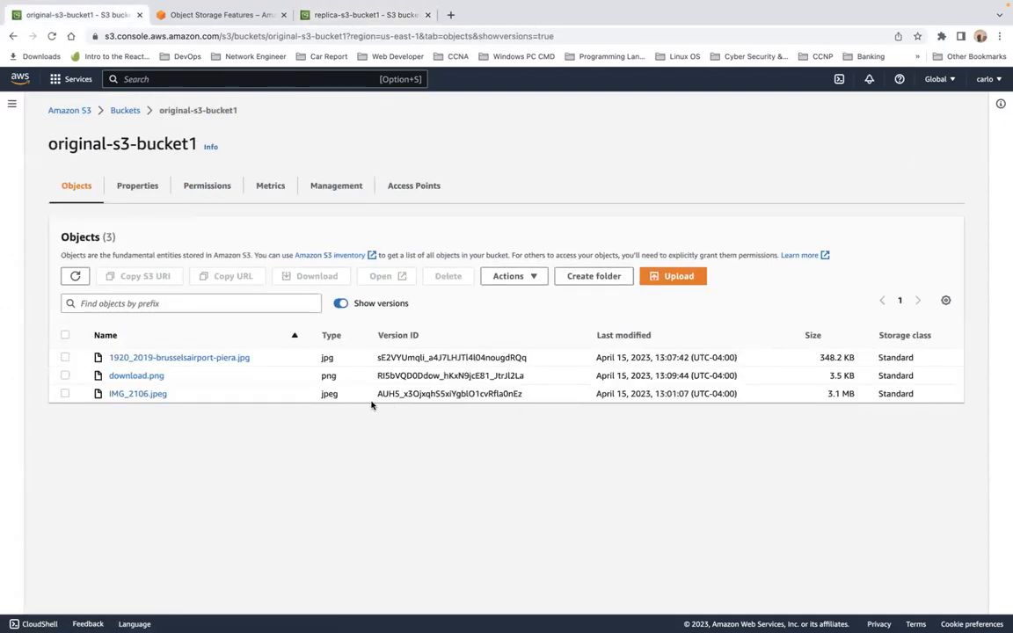
left_click_drag(390, 378, 528, 384)
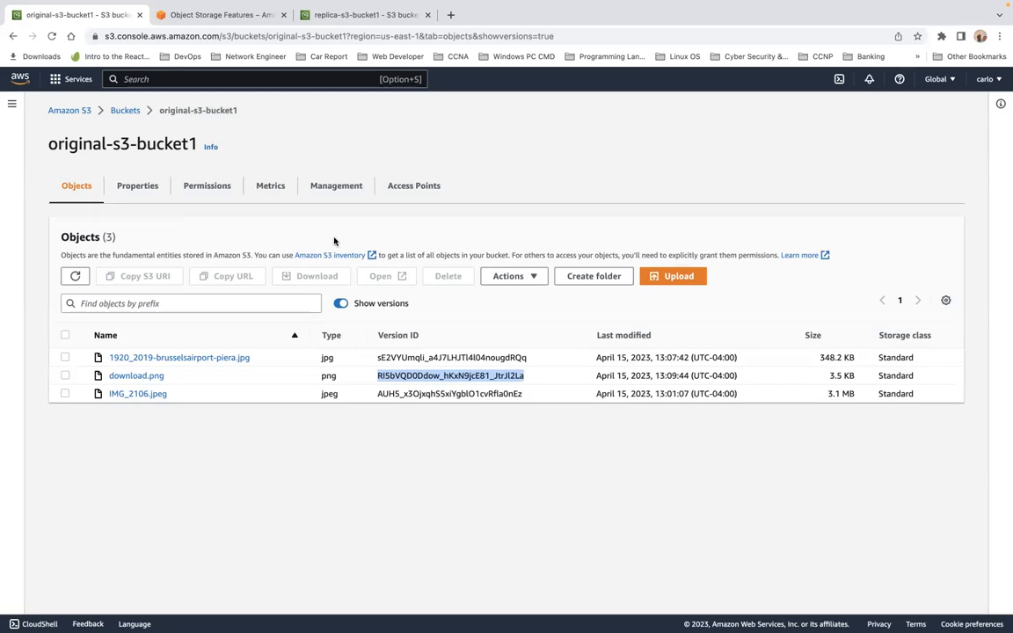
- Edit TestReplicationRule on original-s3-bucket1 to enable delete marker replication, and save the rule
left_click(340, 185)
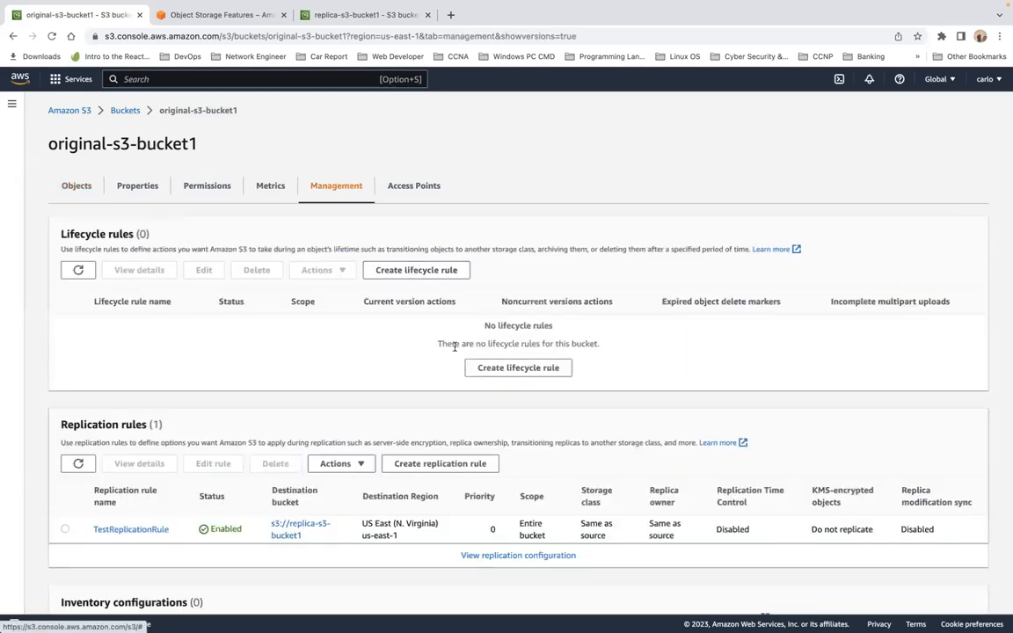
scroll(403, 480, "down", 3)
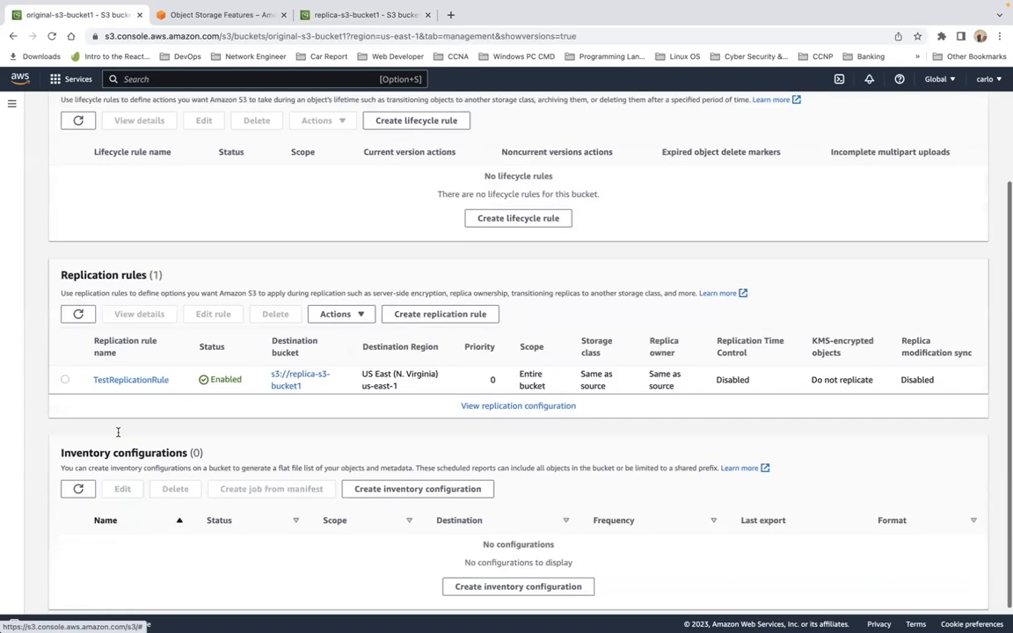
left_click(64, 380)
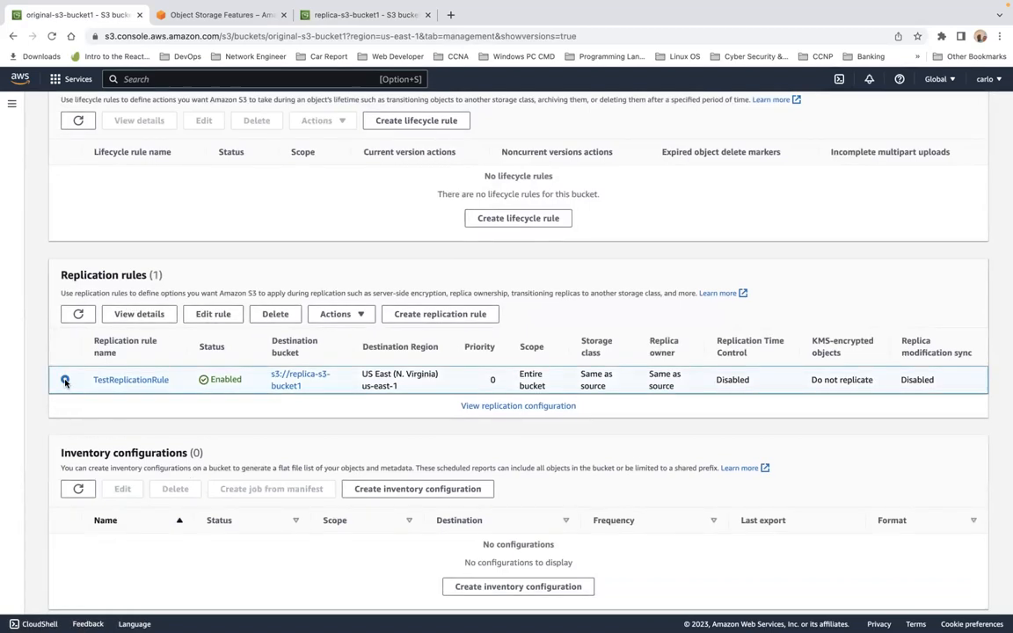
left_click(216, 317)
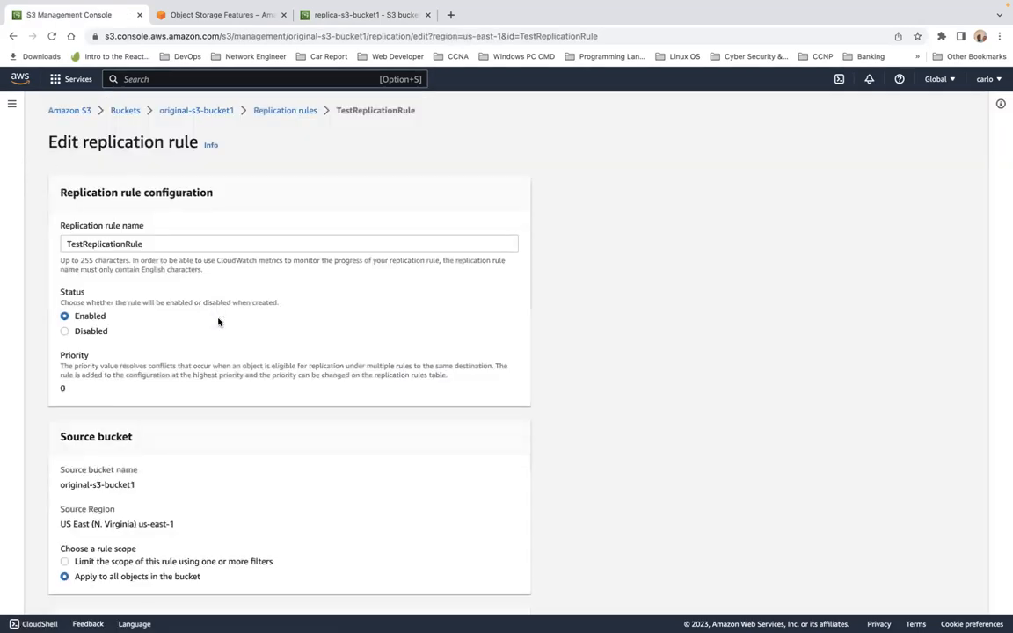
scroll(218, 321, "down", 5)
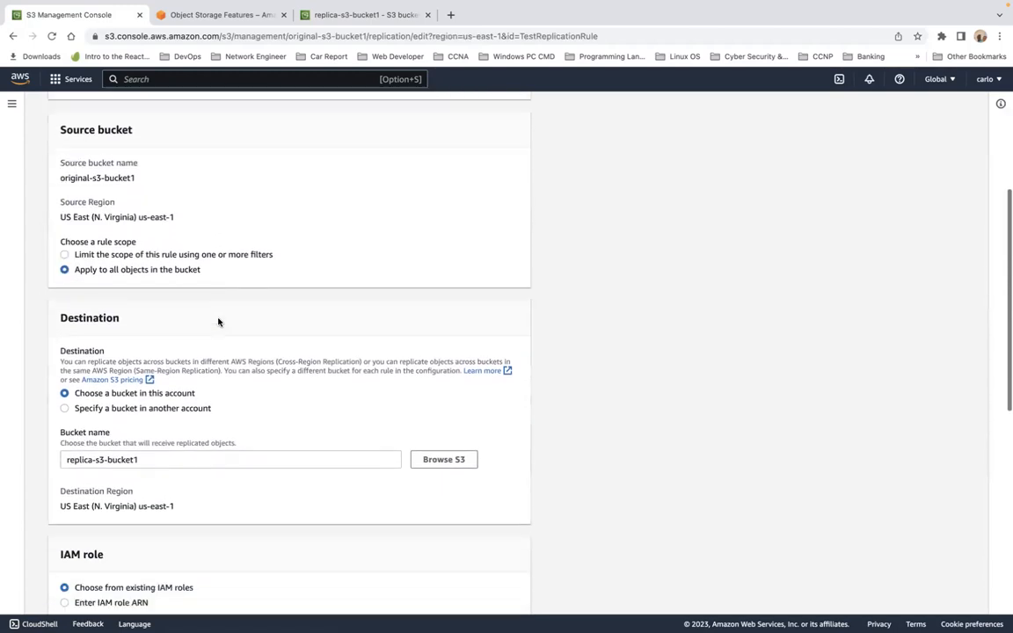
scroll(218, 320, "down", 5)
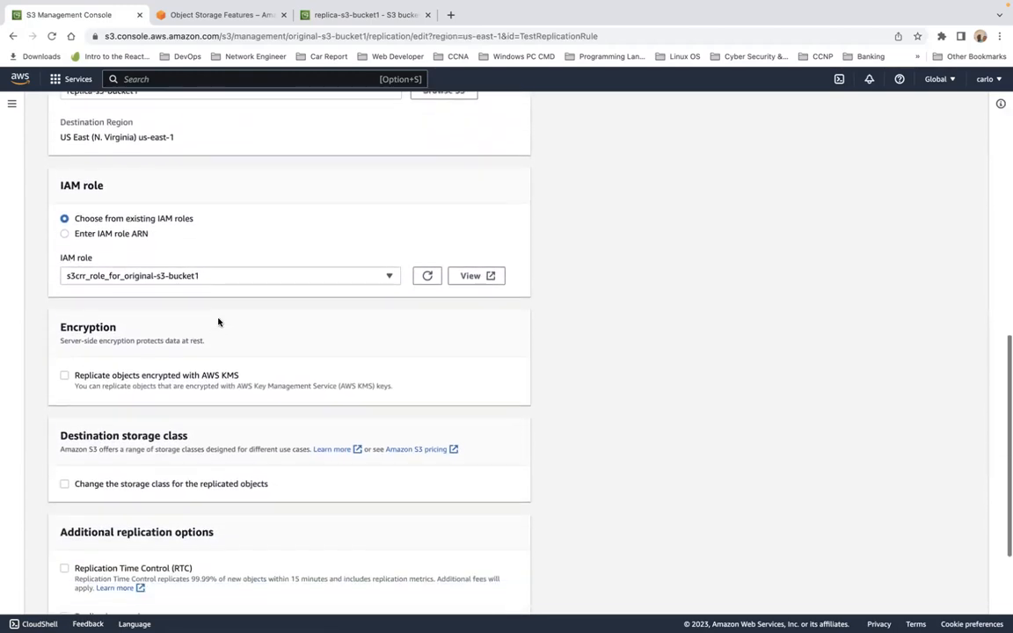
scroll(218, 322, "down", 1)
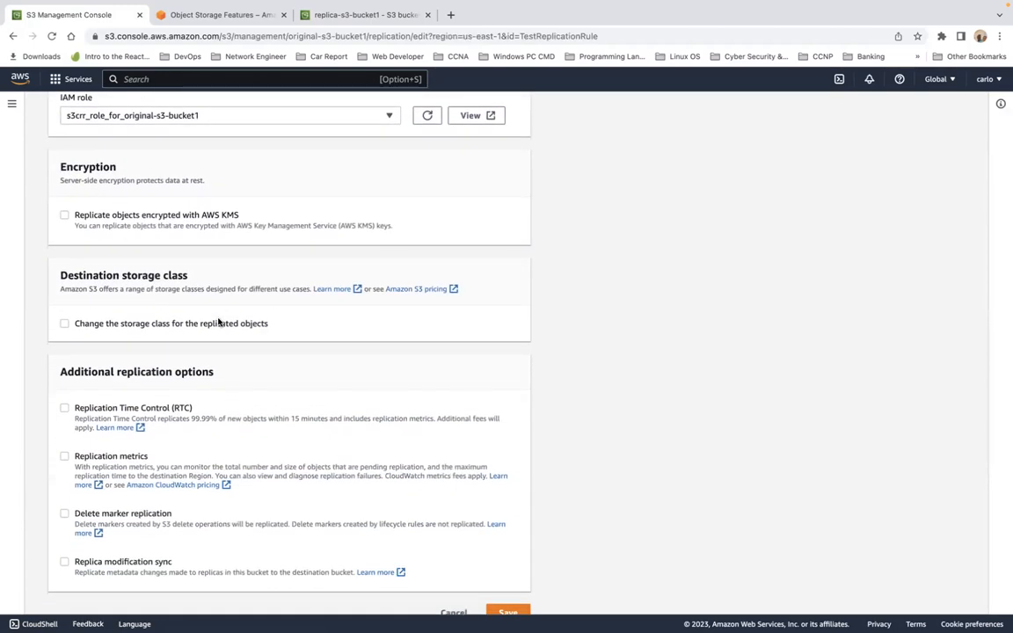
scroll(218, 322, "down", 1)
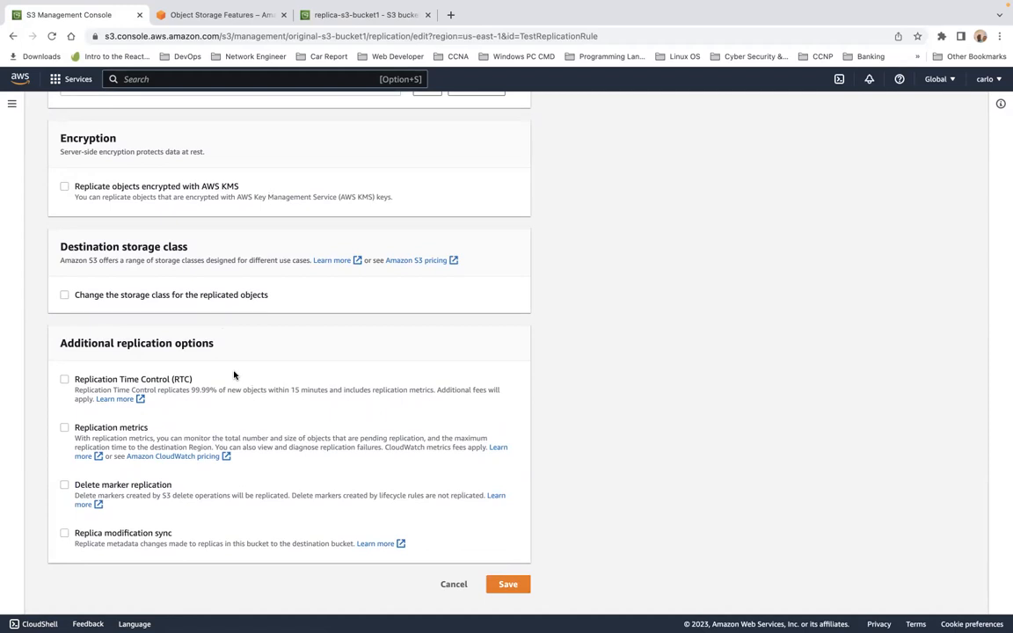
left_click(64, 485)
scroll(201, 493, "down", 1)
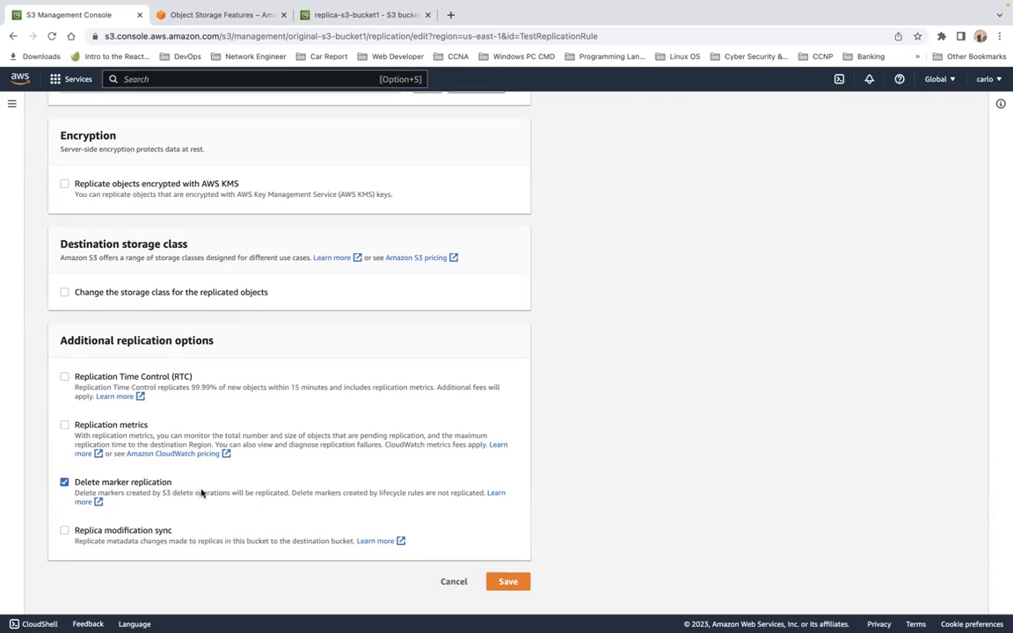
left_click(510, 582)
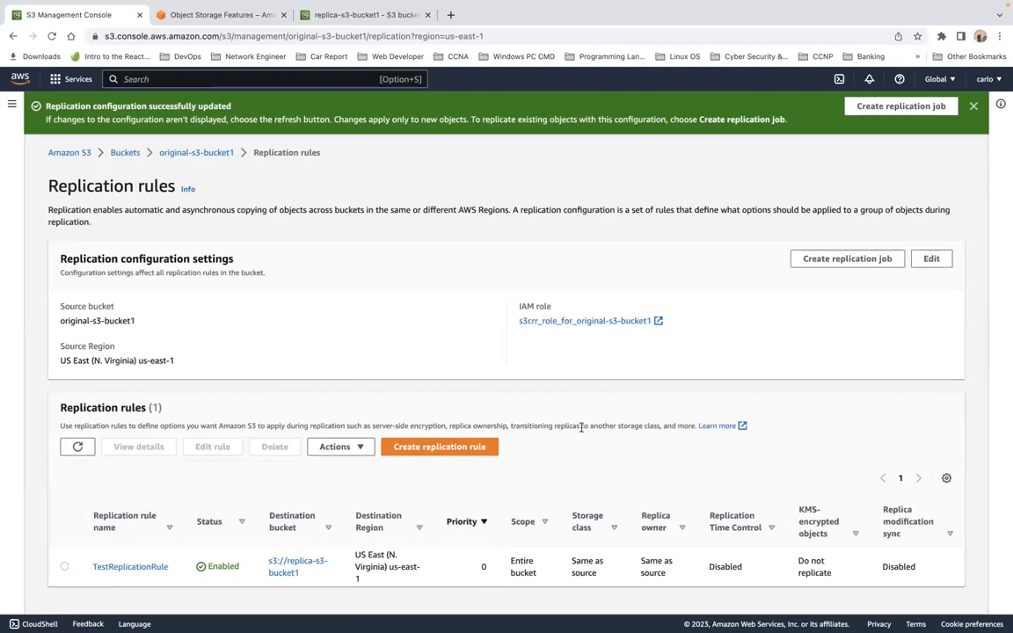
- Delete download.png from original-s3-bucket1, confirming with "delete", and close the deletion status
scroll(581, 429, "up", 1)
left_click(197, 153)
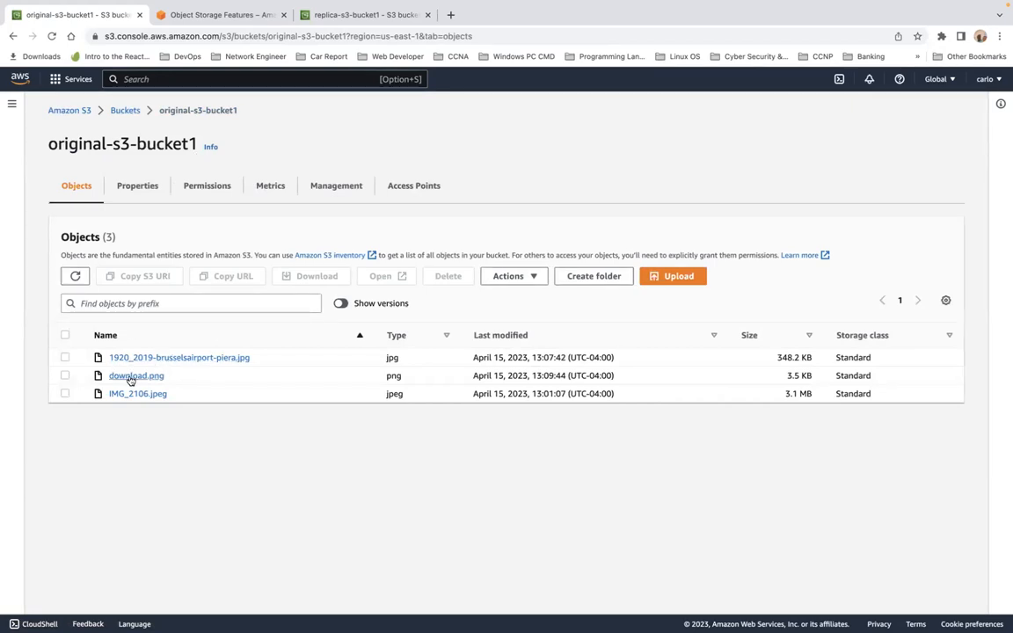
left_click(65, 375)
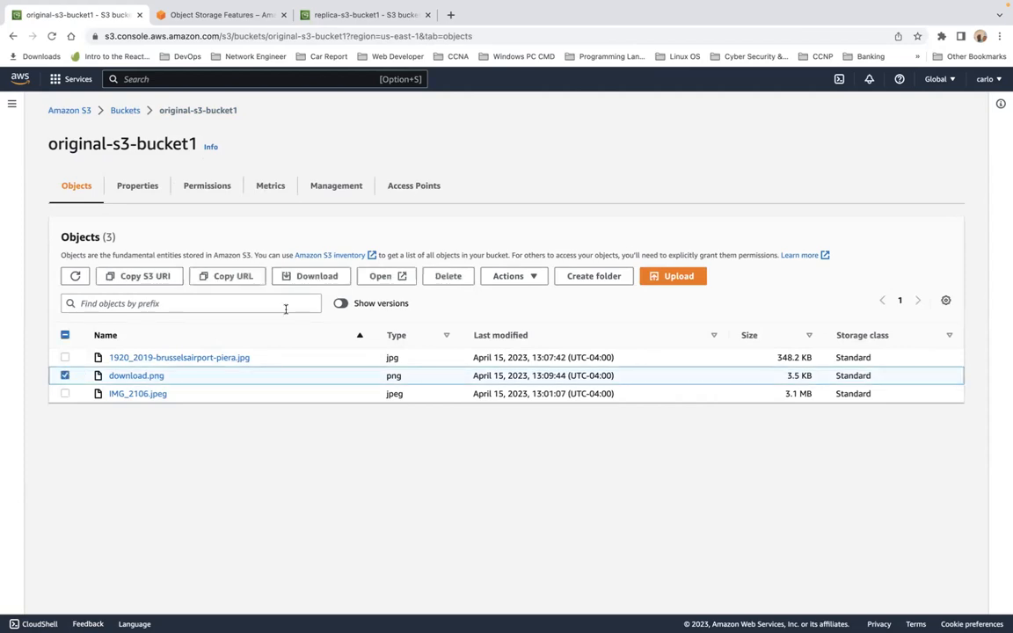
left_click(454, 278)
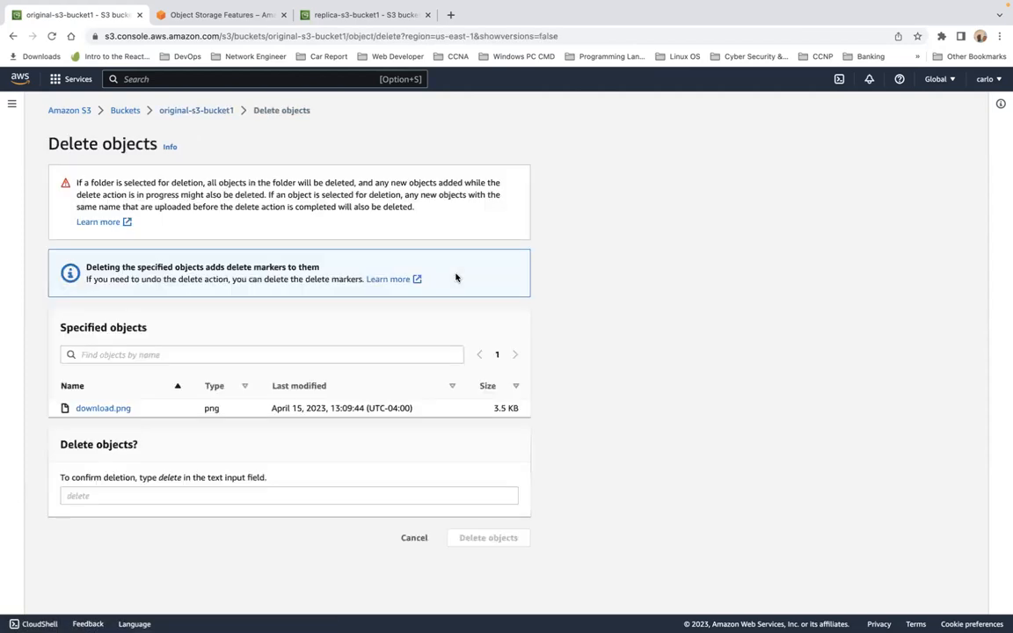
left_click(145, 494)
type("delet")
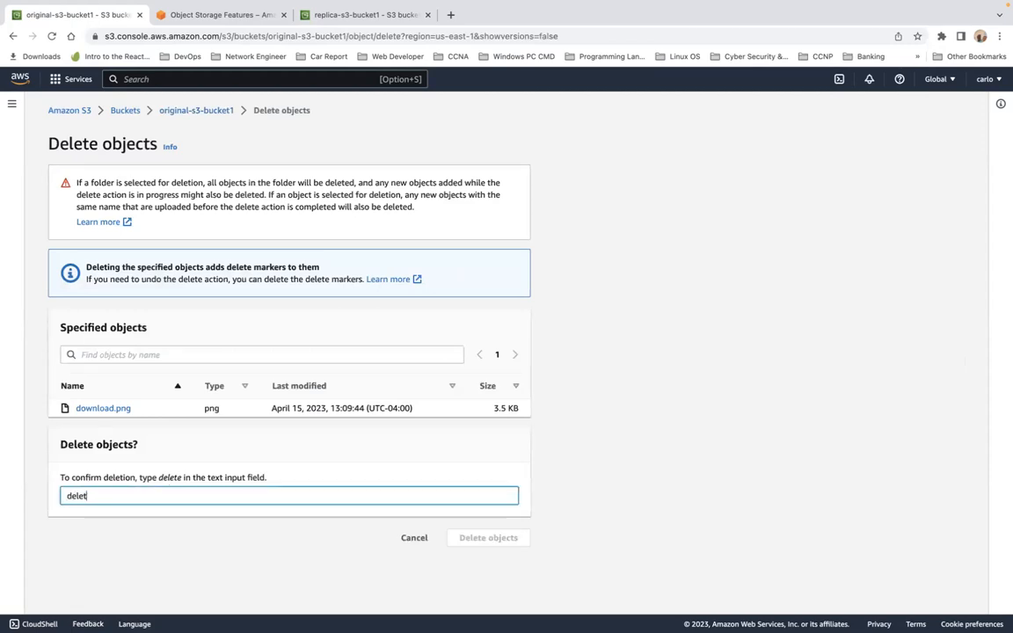
type("e")
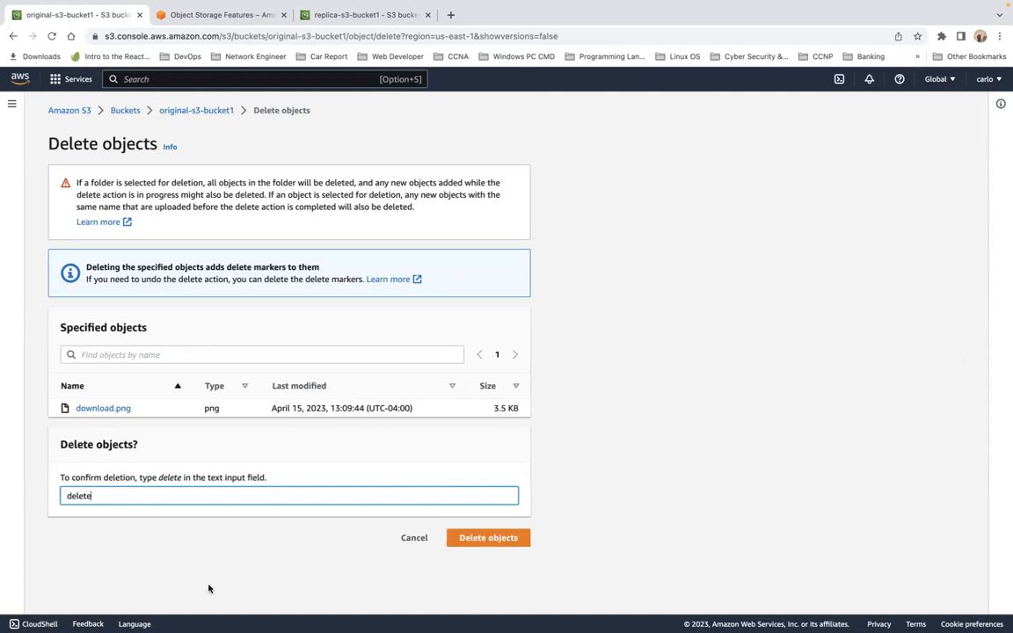
left_click(469, 544)
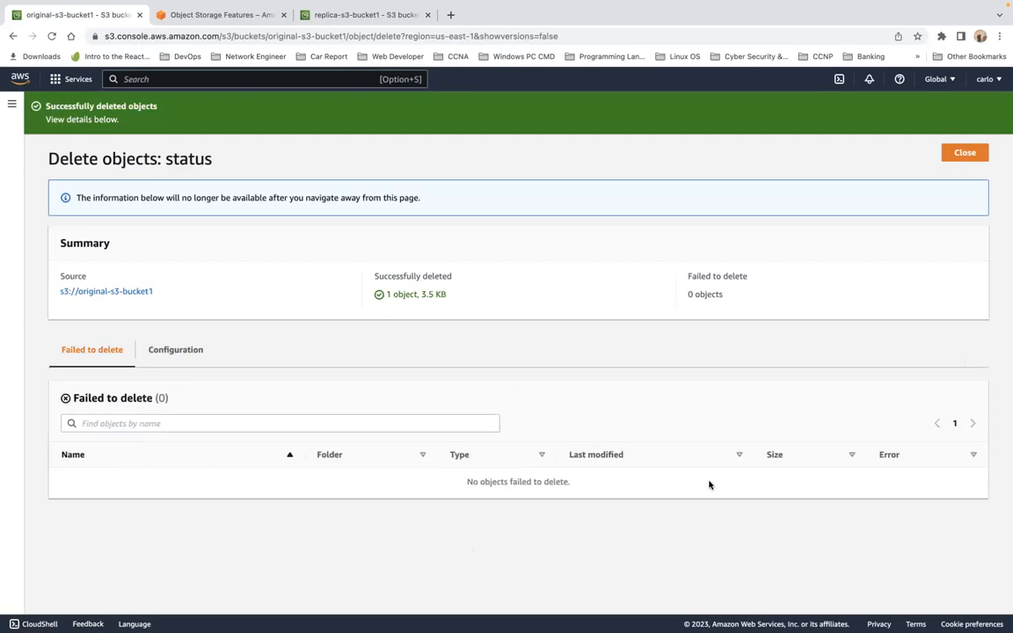
left_click(965, 156)
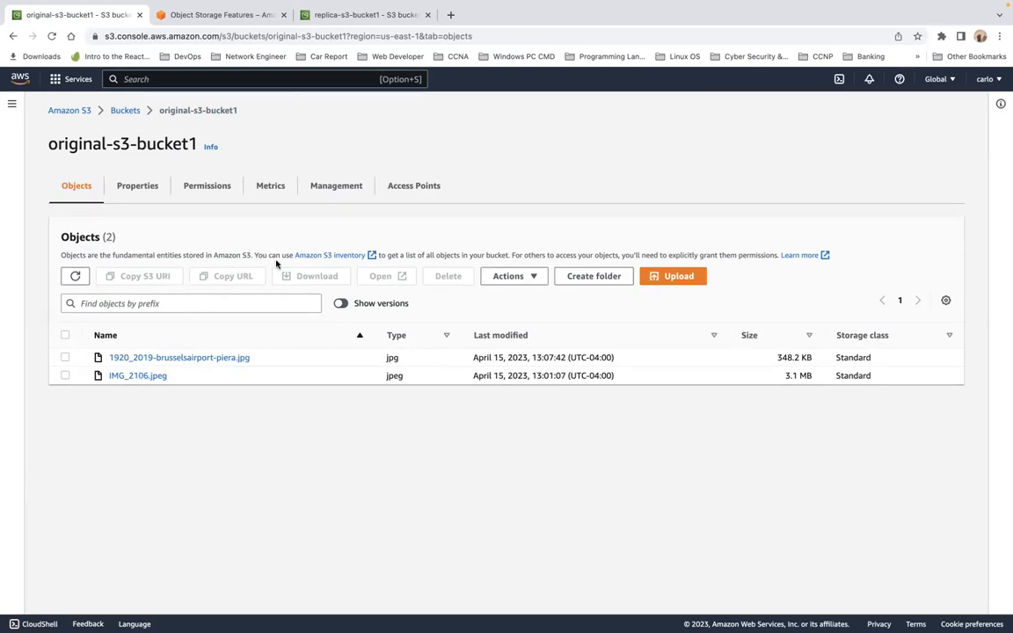
- Check download.png in replica-s3-bucket1 with object versions hidden and shown, and examine its entry for a delete marker
left_click(371, 21)
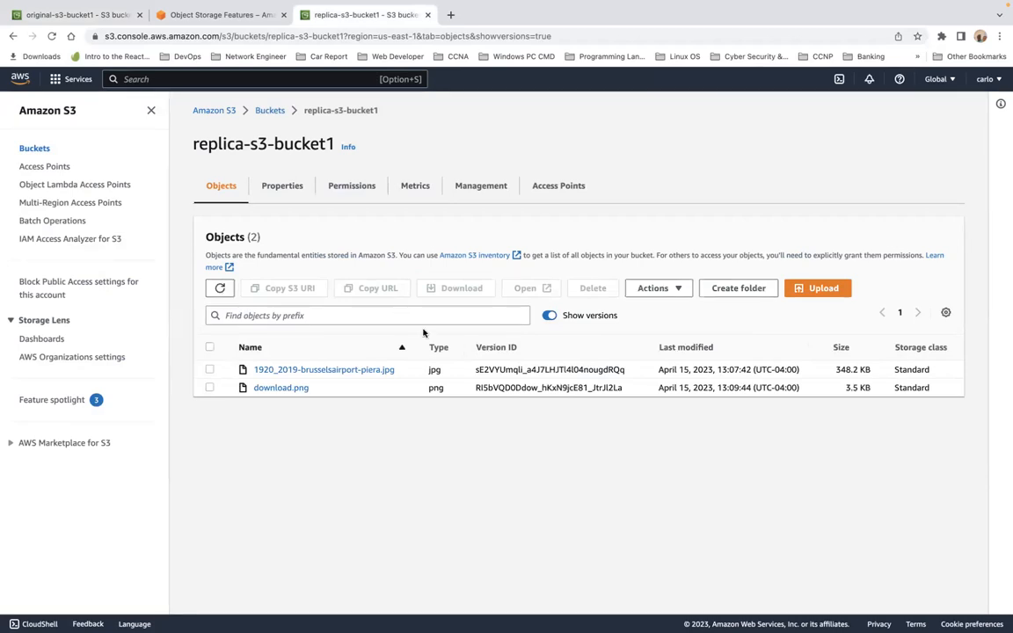
left_click(550, 316)
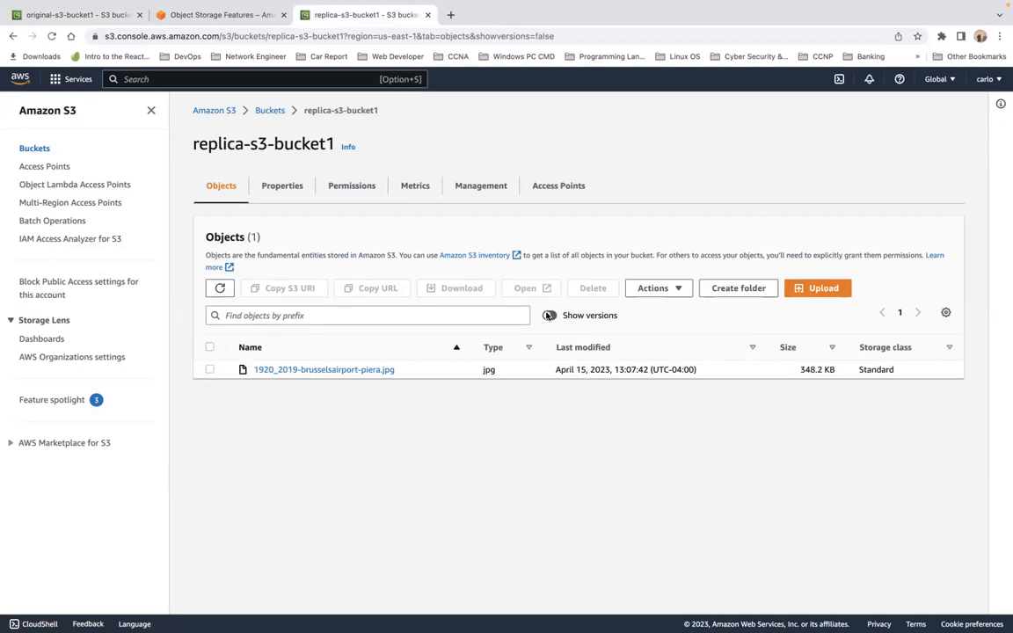
left_click(550, 316)
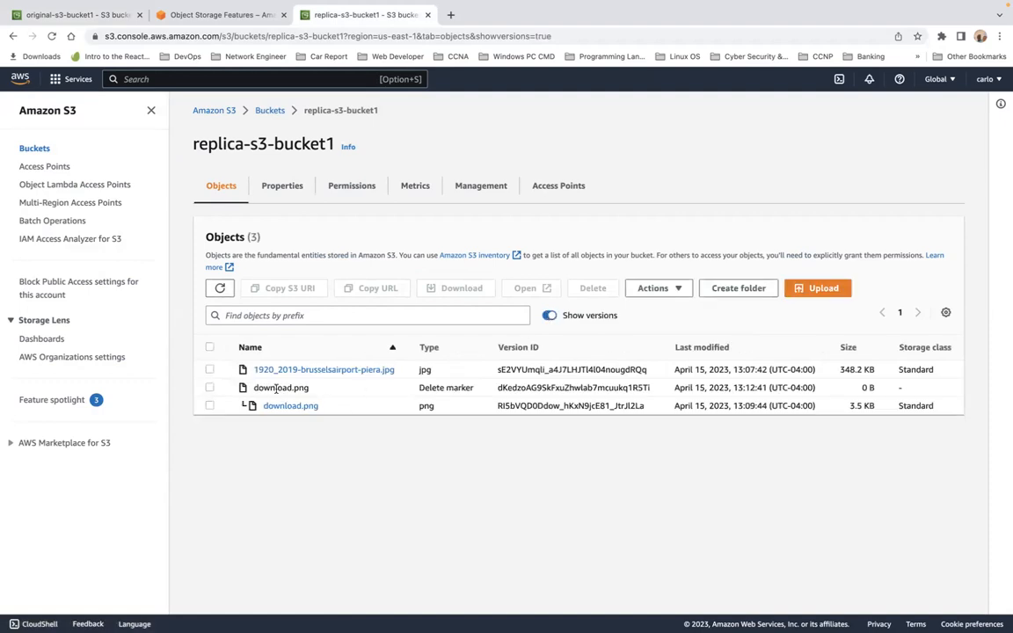
left_click_drag(418, 388, 476, 389)
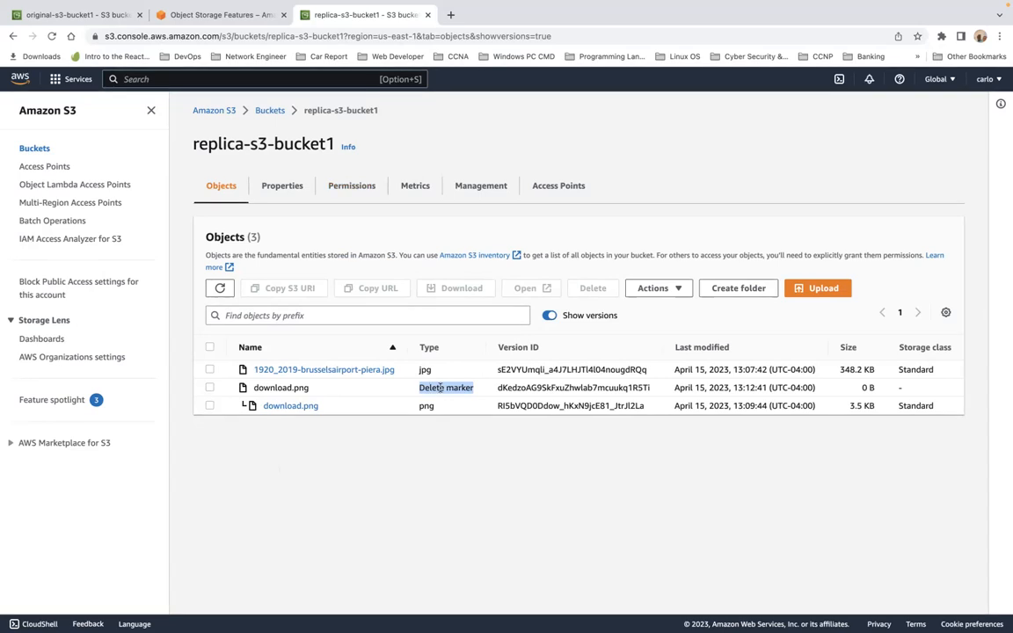
- Review the delete marker replication setting of TestReplicationRule on original-s3-bucket1, and leave the rule editor without saving
left_click(88, 15)
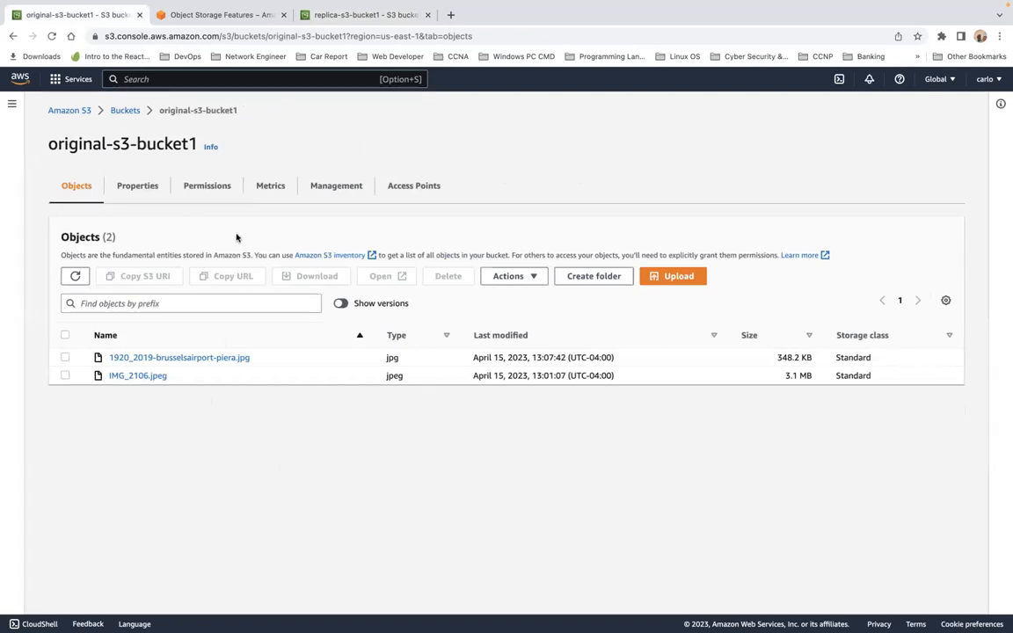
left_click(329, 190)
scroll(308, 391, "down", 2)
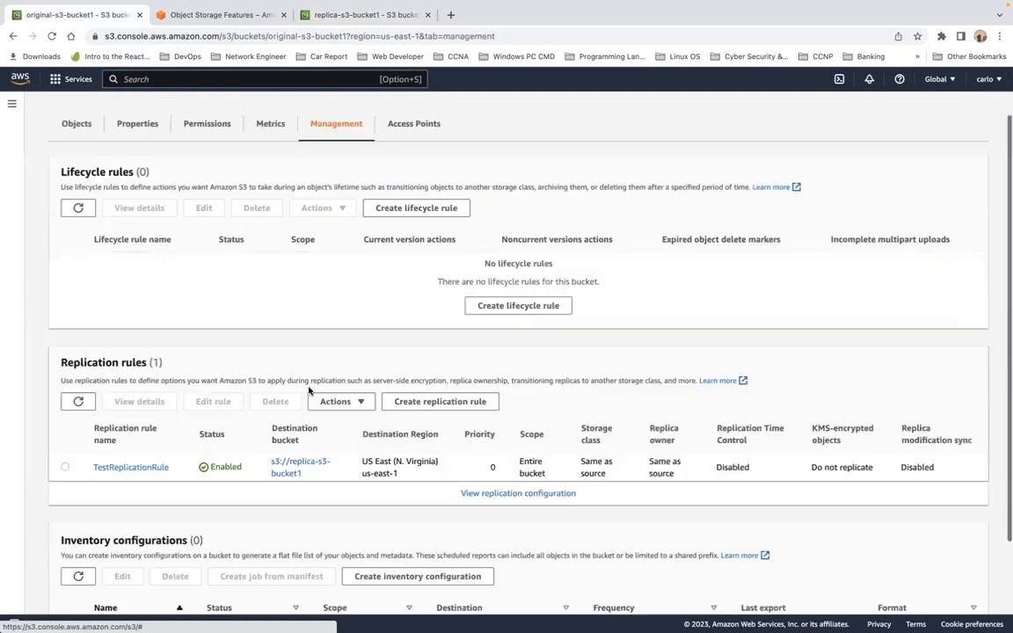
scroll(308, 390, "down", 3)
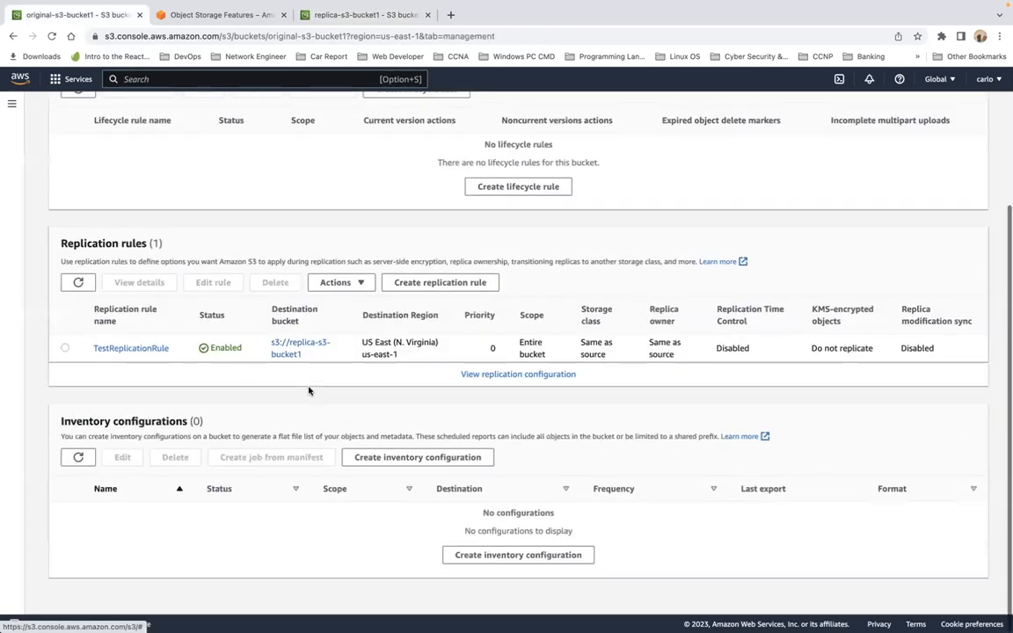
left_click(65, 347)
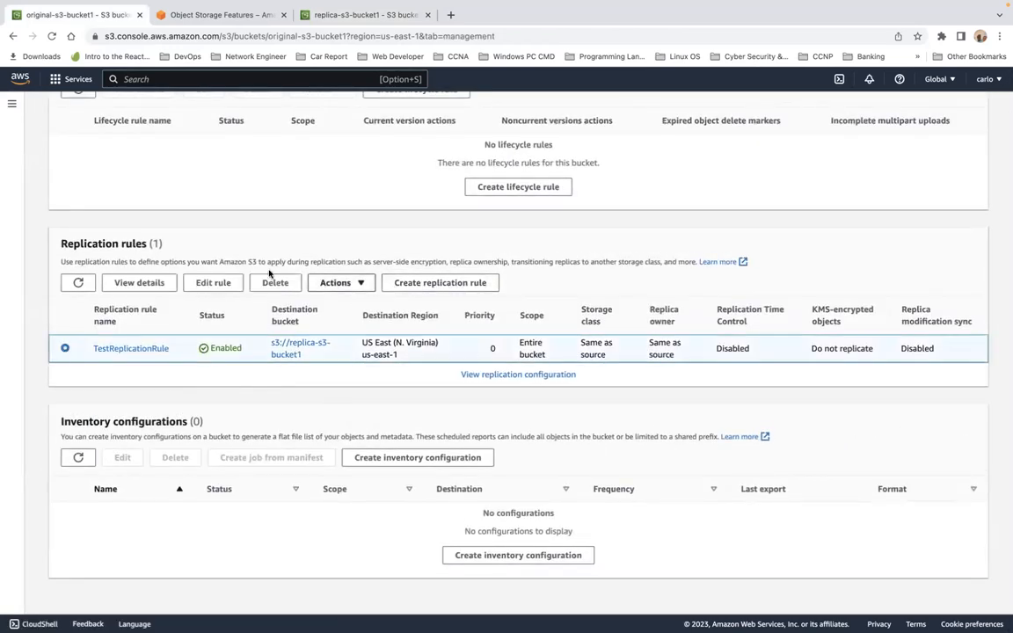
left_click(211, 282)
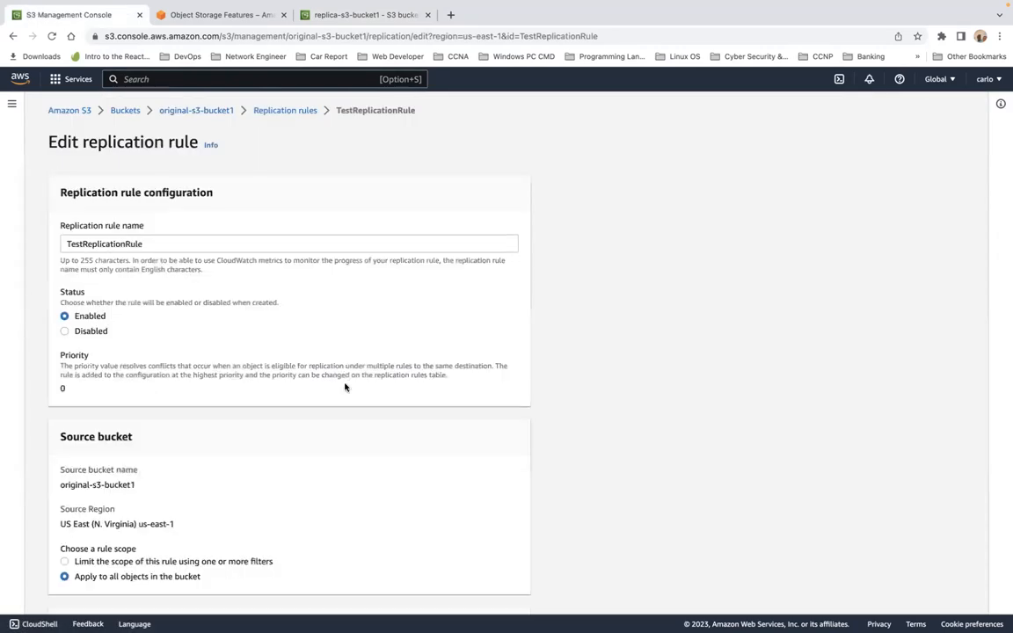
scroll(344, 387, "down", 12)
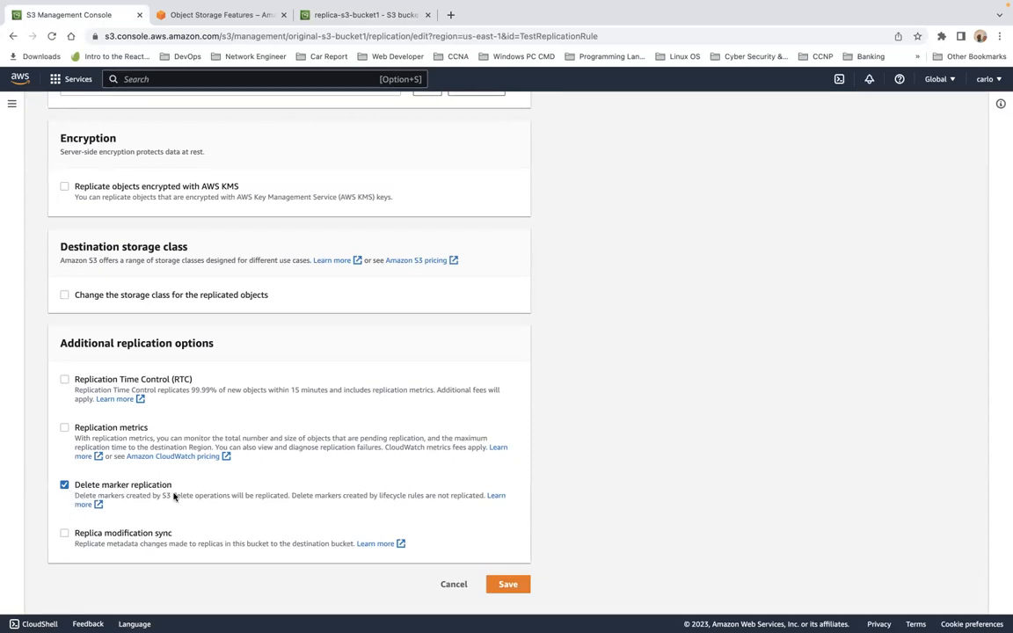
left_click(453, 584)
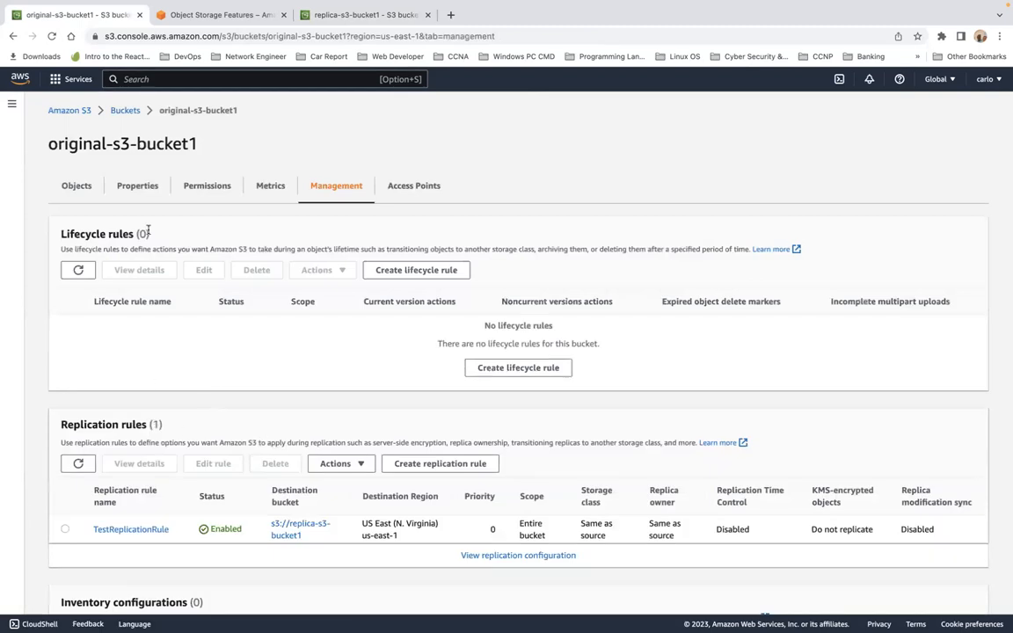
- Show object versions in original-s3-bucket1's object list to examine the entries for download.png
left_click(74, 186)
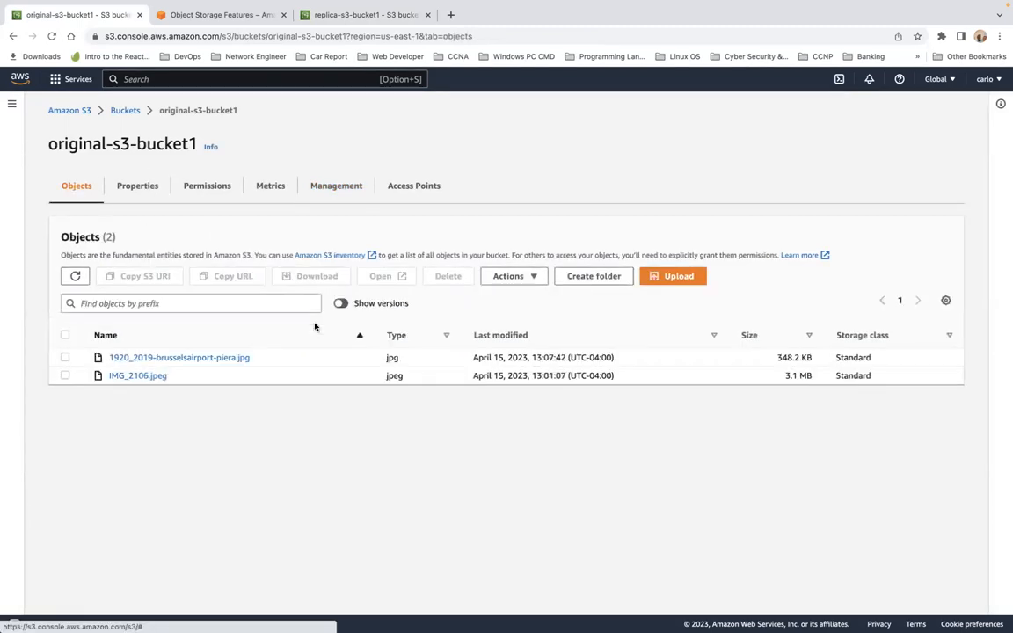
left_click(340, 304)
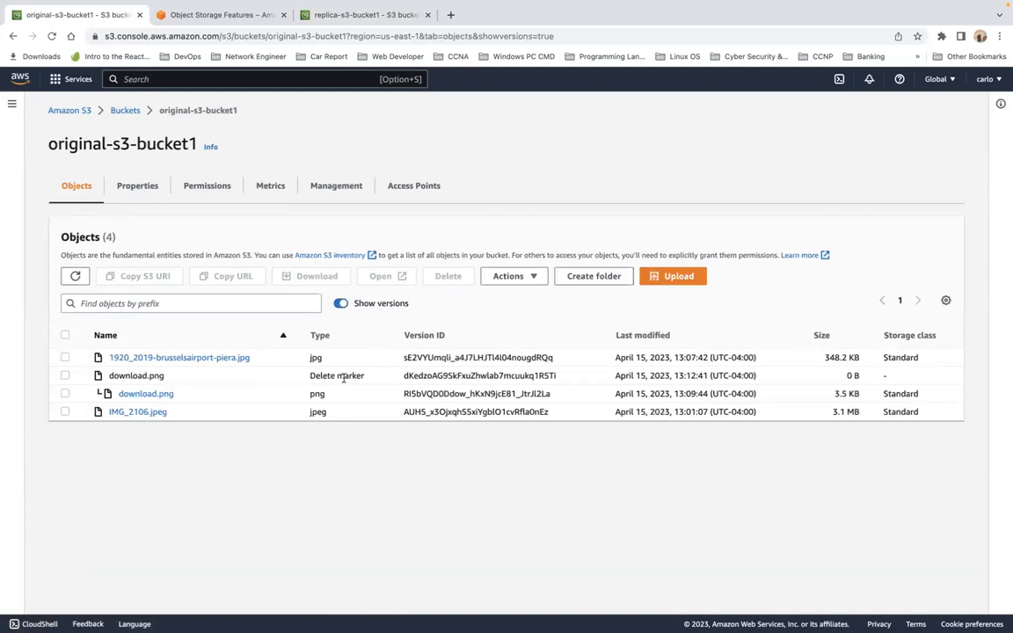
- Permanently delete the download.png delete marker from original-s3-bucket1, confirming with "permanently delete", and close the deletion status
left_click_drag(312, 377, 382, 380)
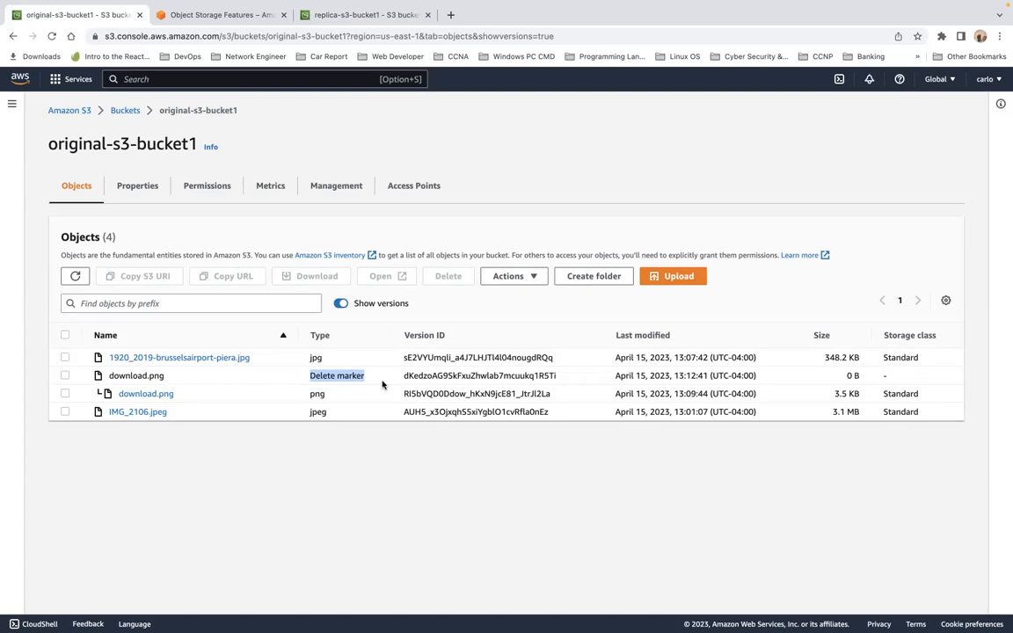
left_click(64, 375)
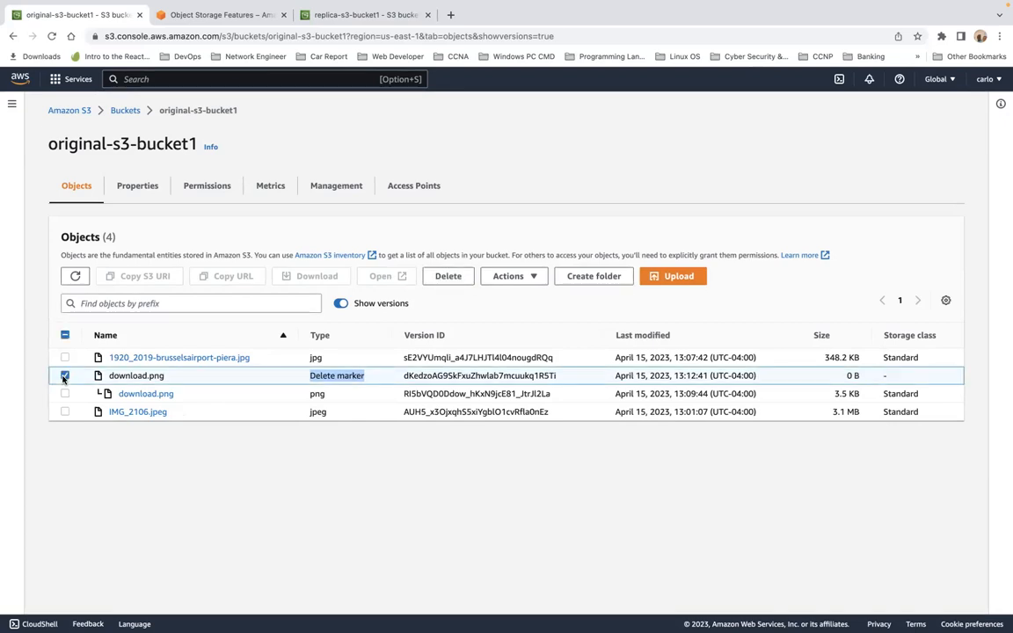
left_click(450, 279)
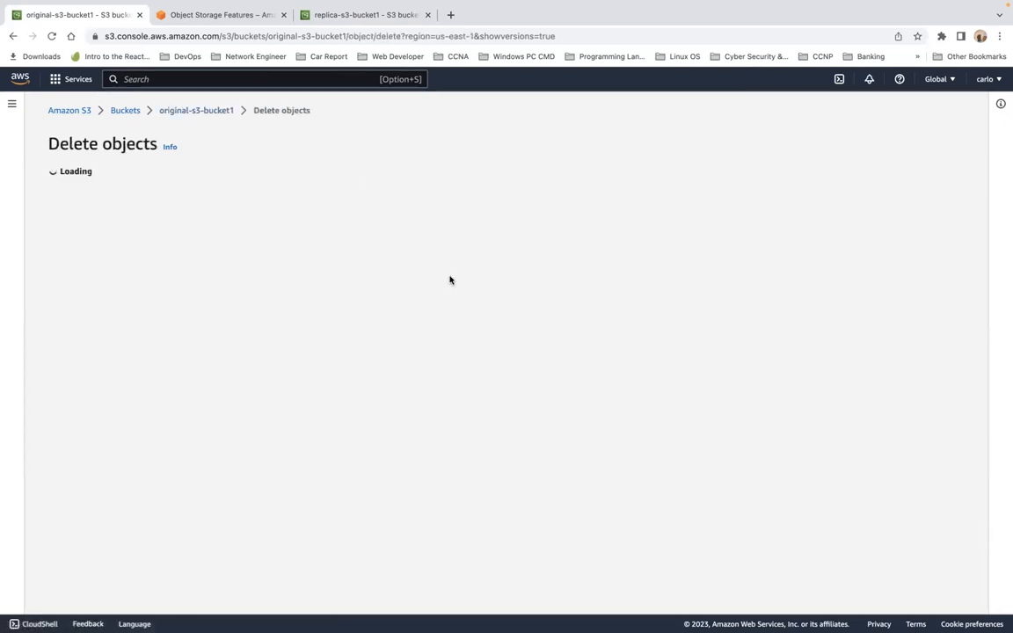
left_click_drag(160, 462, 230, 464)
key("super+c")
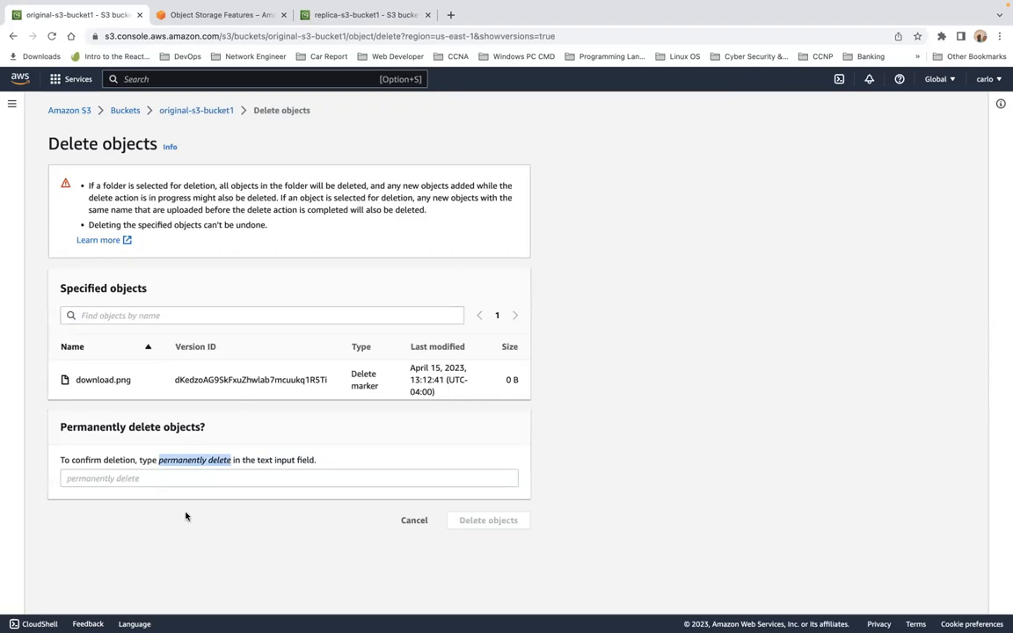
left_click(198, 482)
key("super+v")
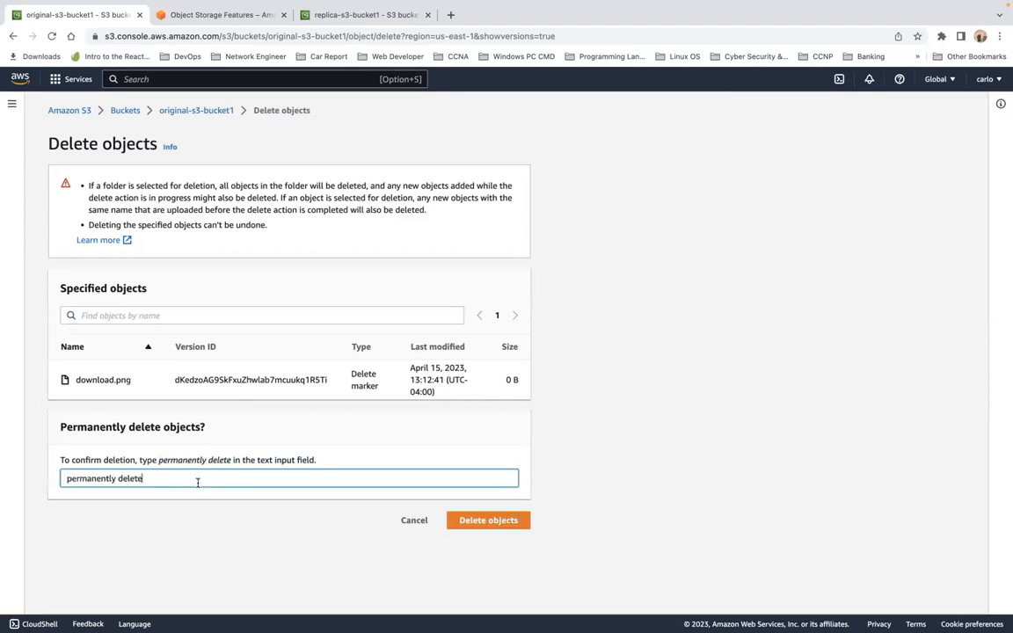
left_click(493, 521)
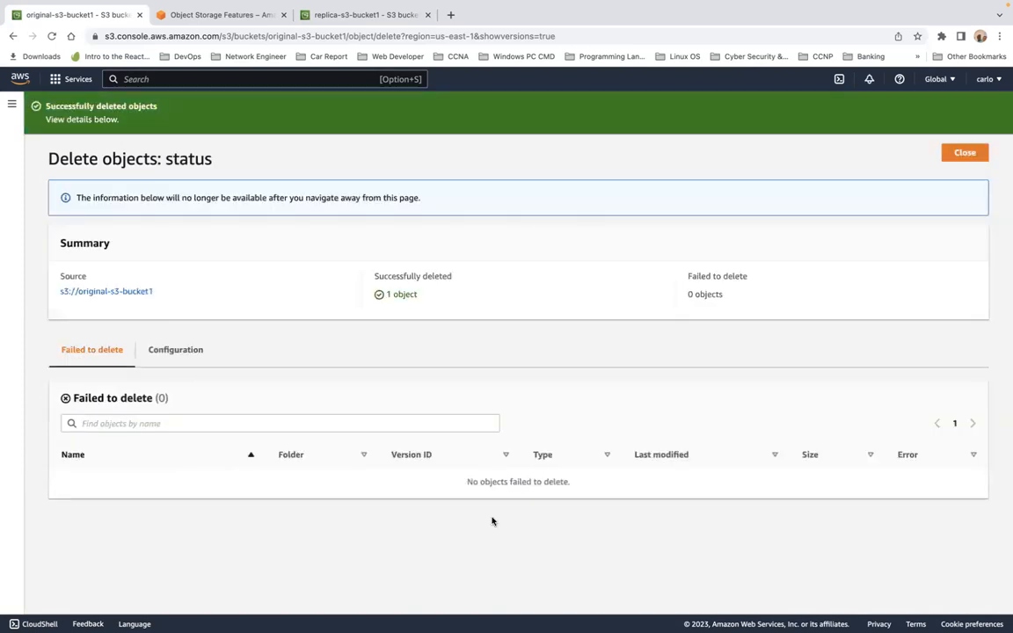
left_click(965, 154)
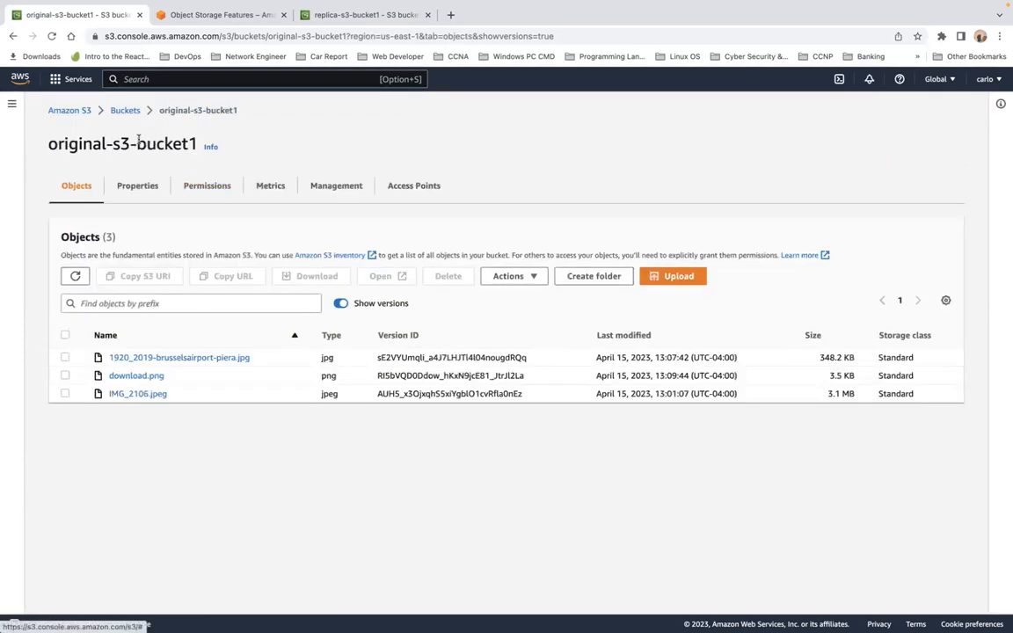
- Refresh the object lists of original-s3-bucket1 and replica-s3-bucket1, and check whether the removal of the download.png delete marker was replicated
left_click(52, 36)
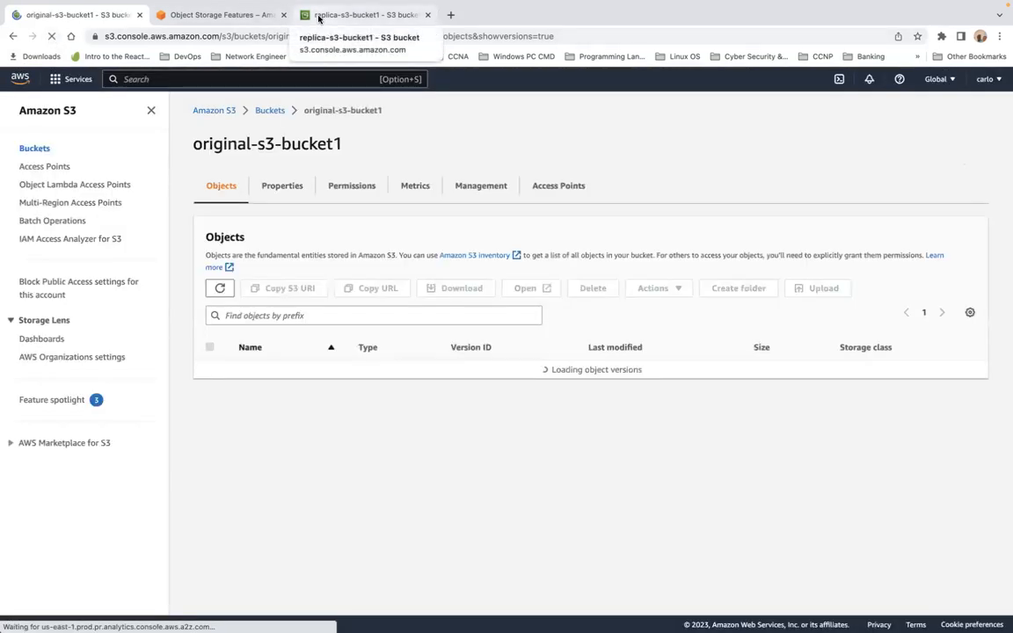
left_click(319, 17)
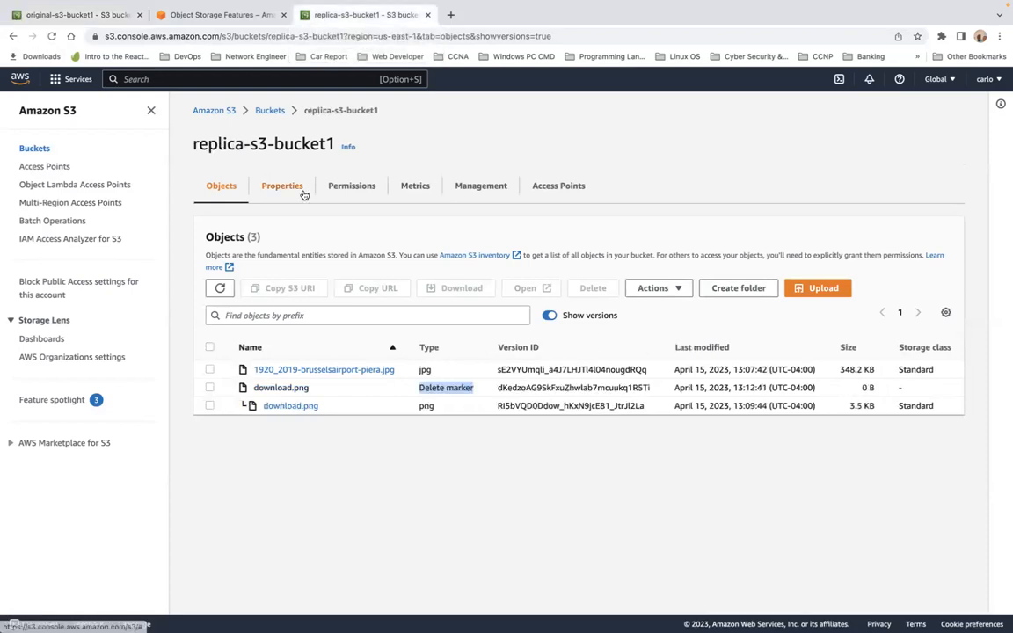
left_click(220, 290)
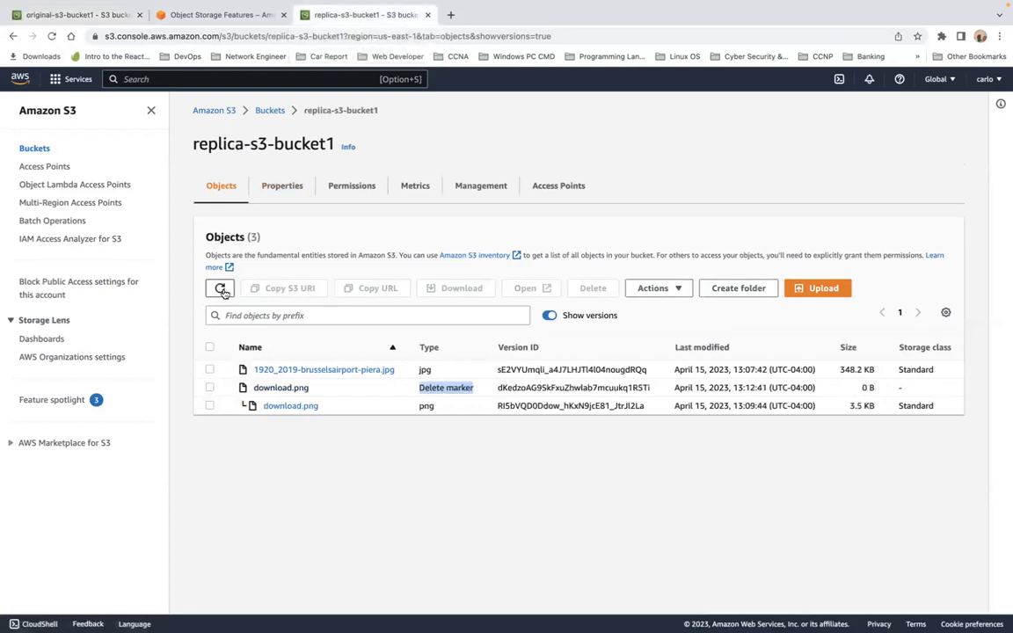
left_click(221, 290)
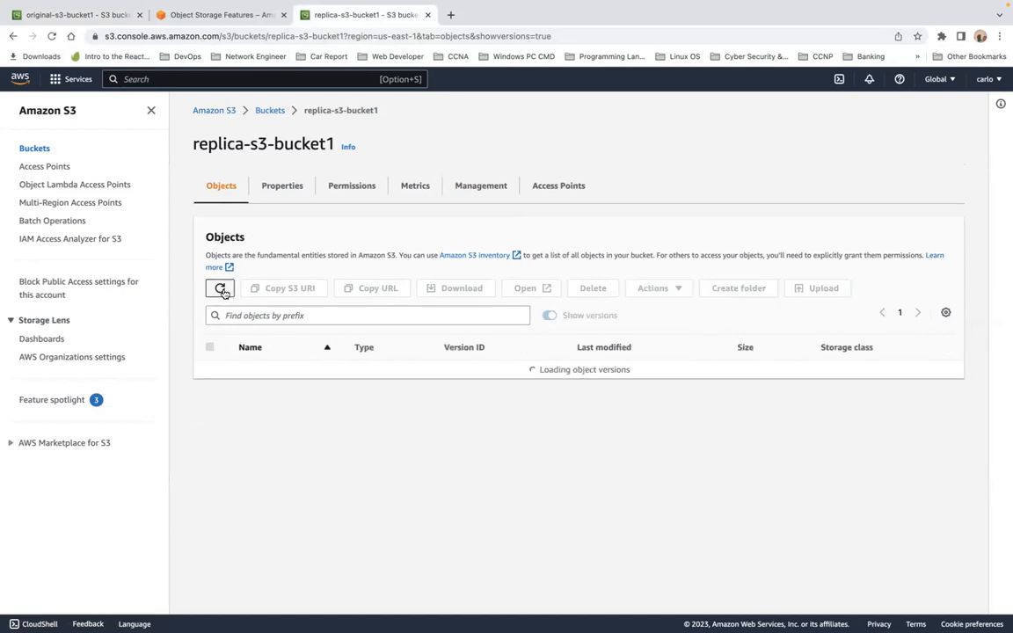
left_click(549, 315)
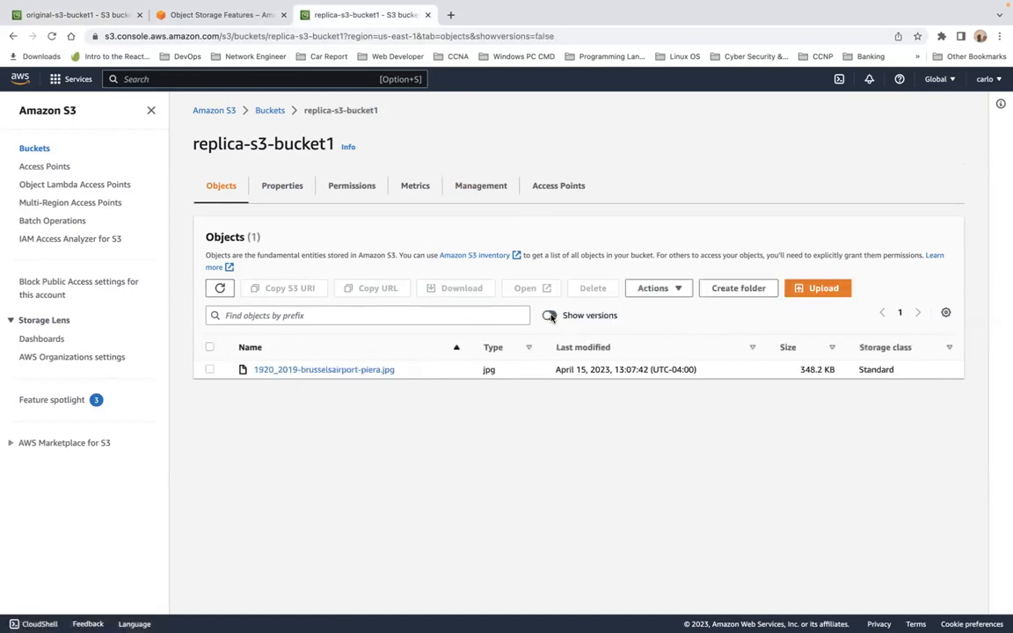
left_click(549, 316)
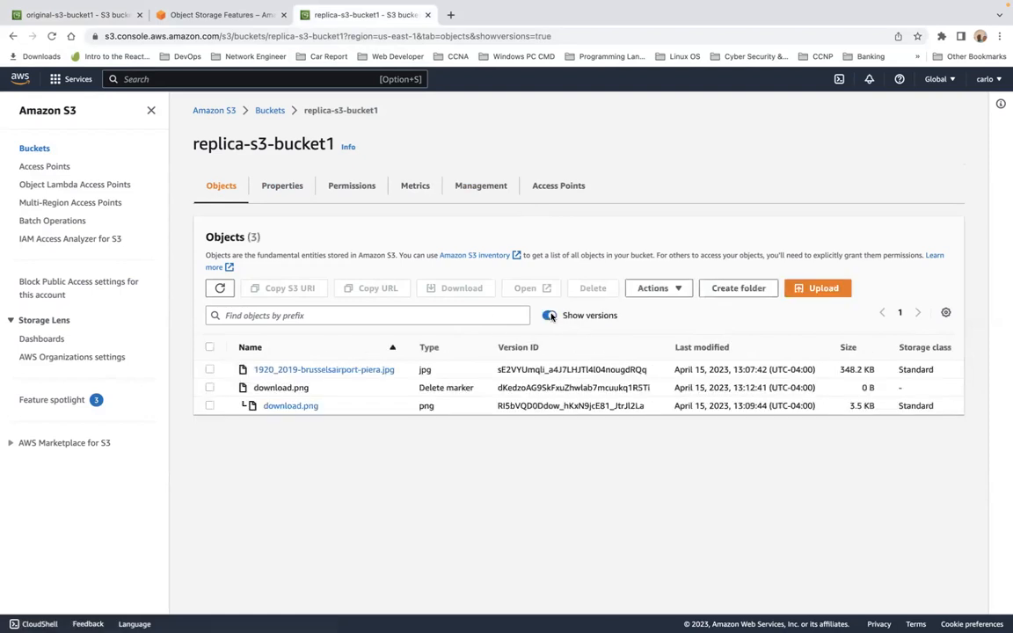
left_click(223, 291)
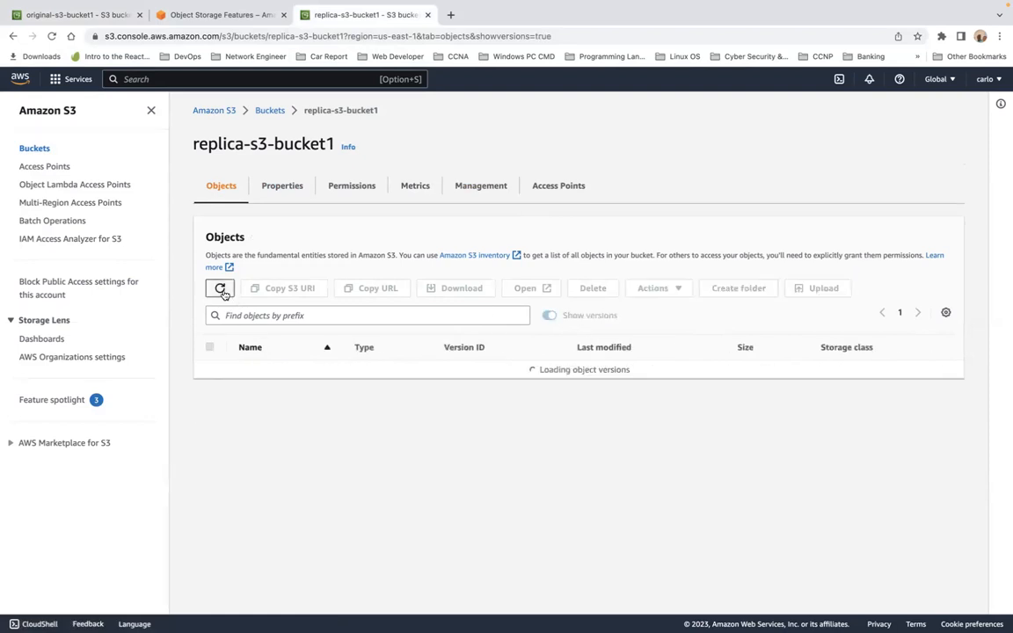
left_click(221, 290)
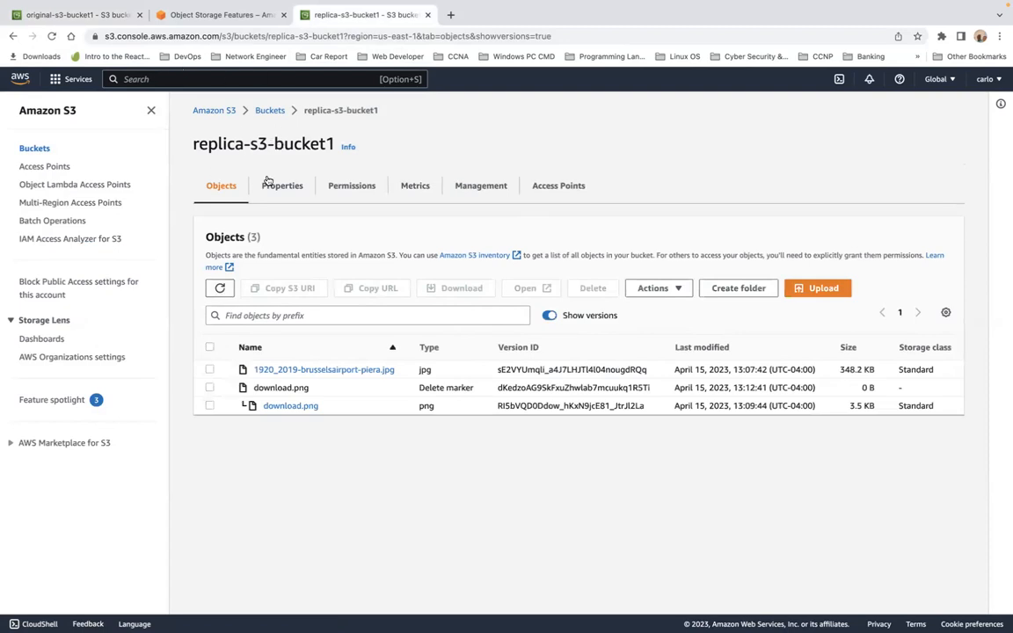
left_click(71, 45)
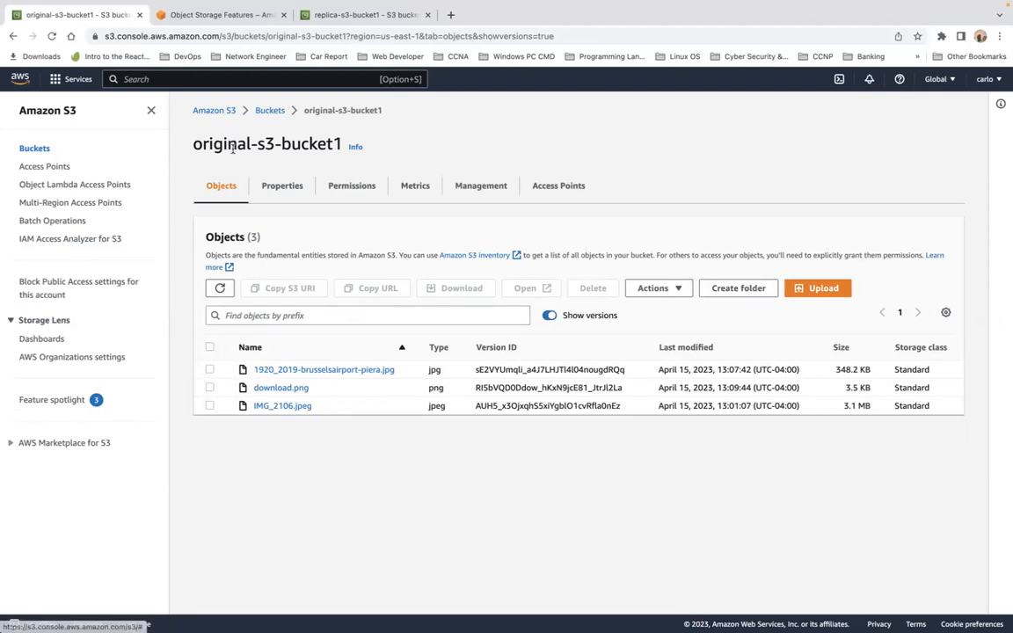
left_click(52, 37)
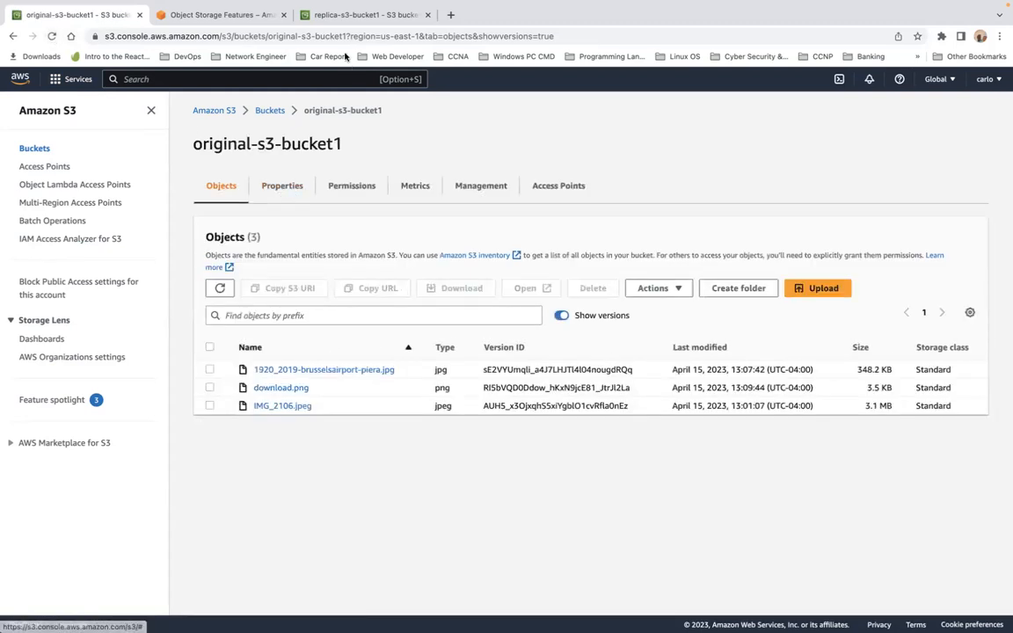
- Permanently delete the download.png delete marker from replica-s3-bucket1, confirming with "permanently delete", and close the deletion status
left_click(347, 22)
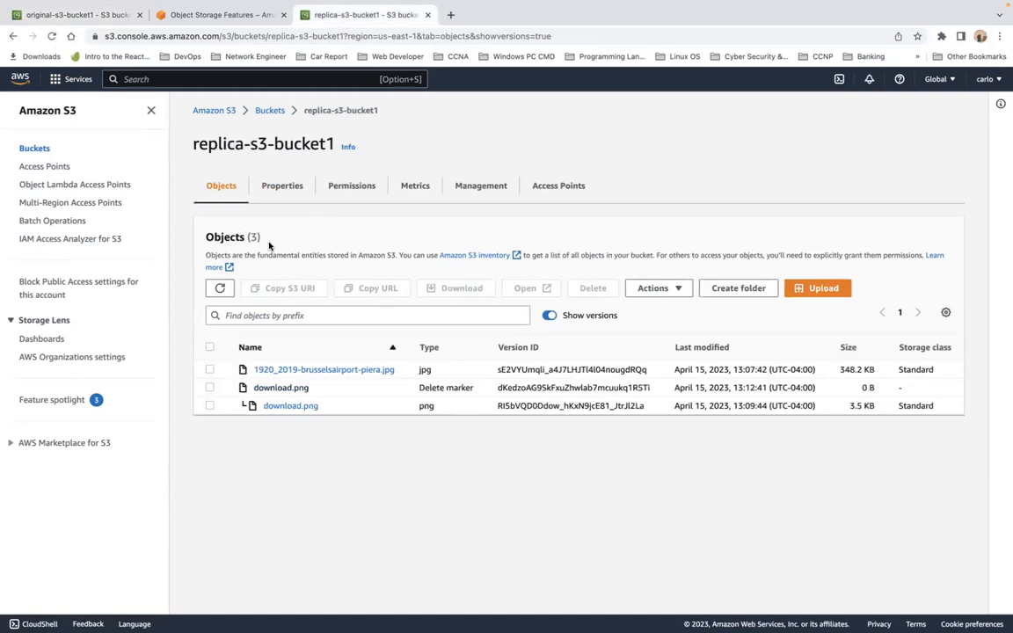
left_click(220, 288)
left_click(210, 388)
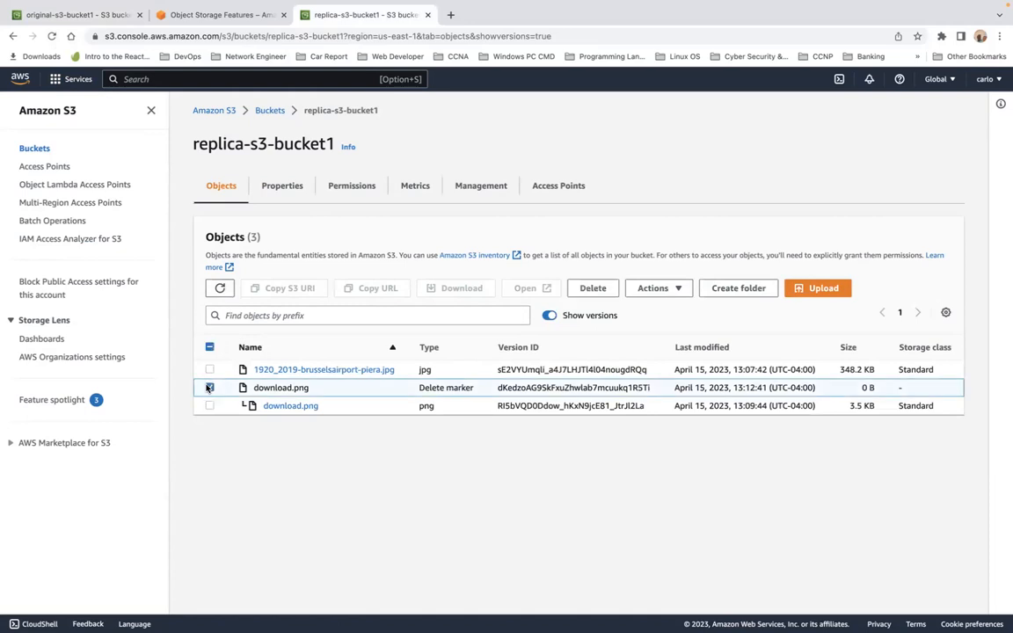
left_click(606, 288)
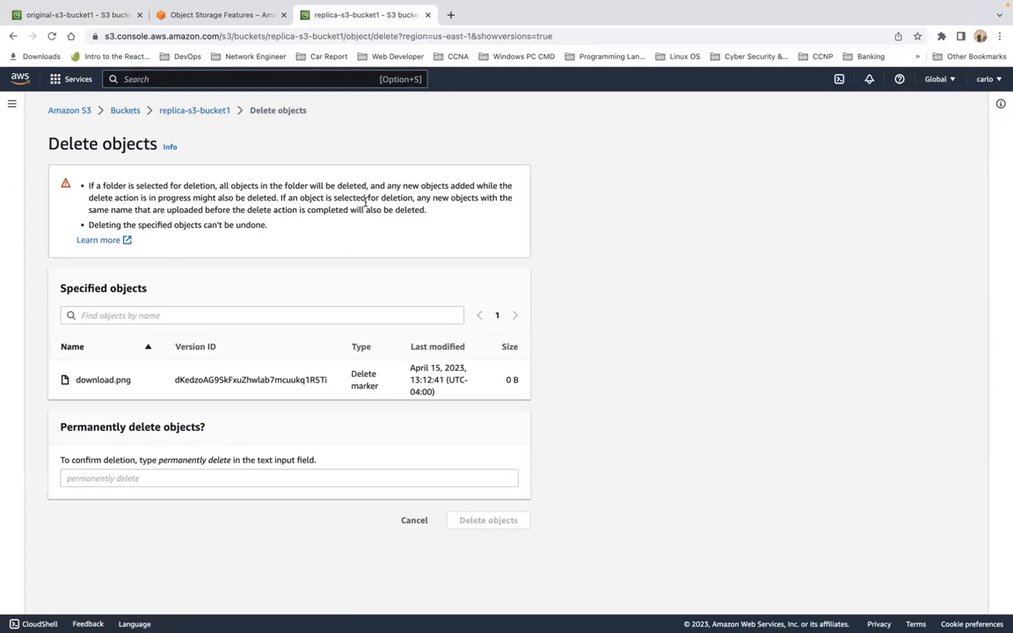
left_click(141, 479)
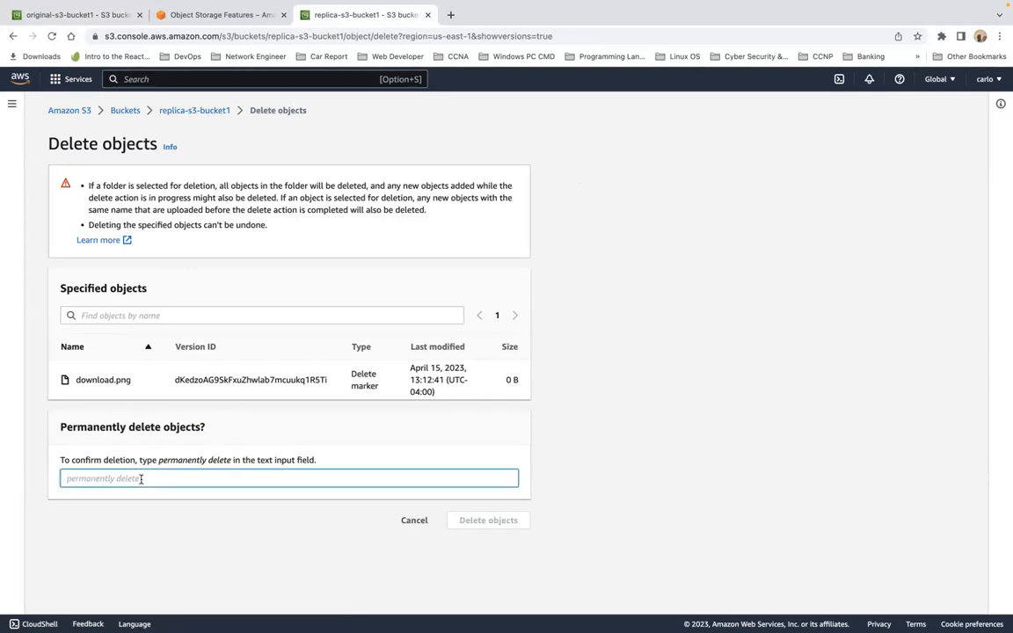
type("permanently delete")
left_click(484, 526)
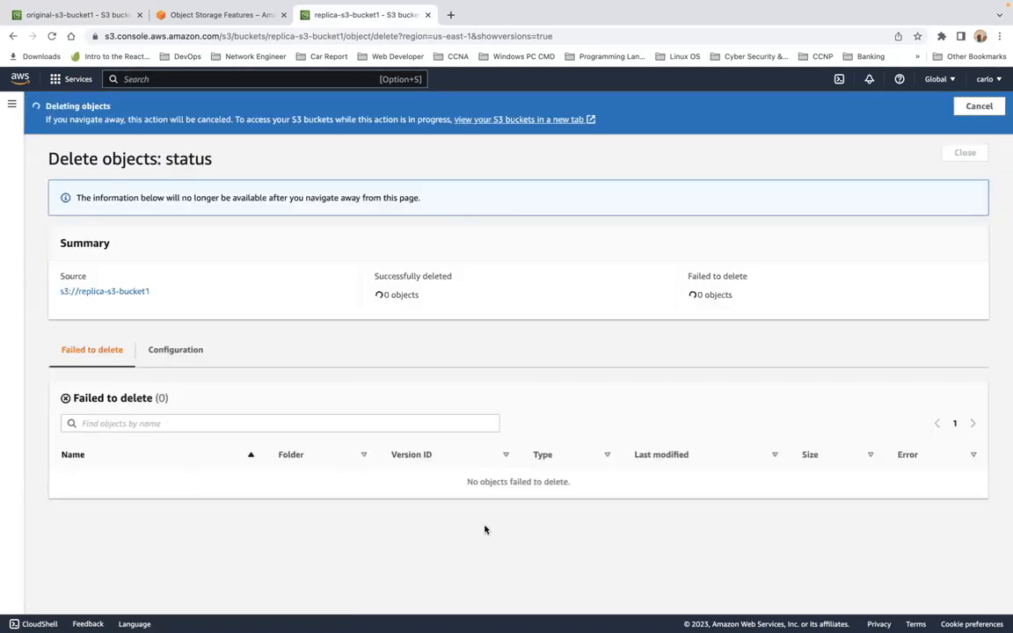
left_click(976, 156)
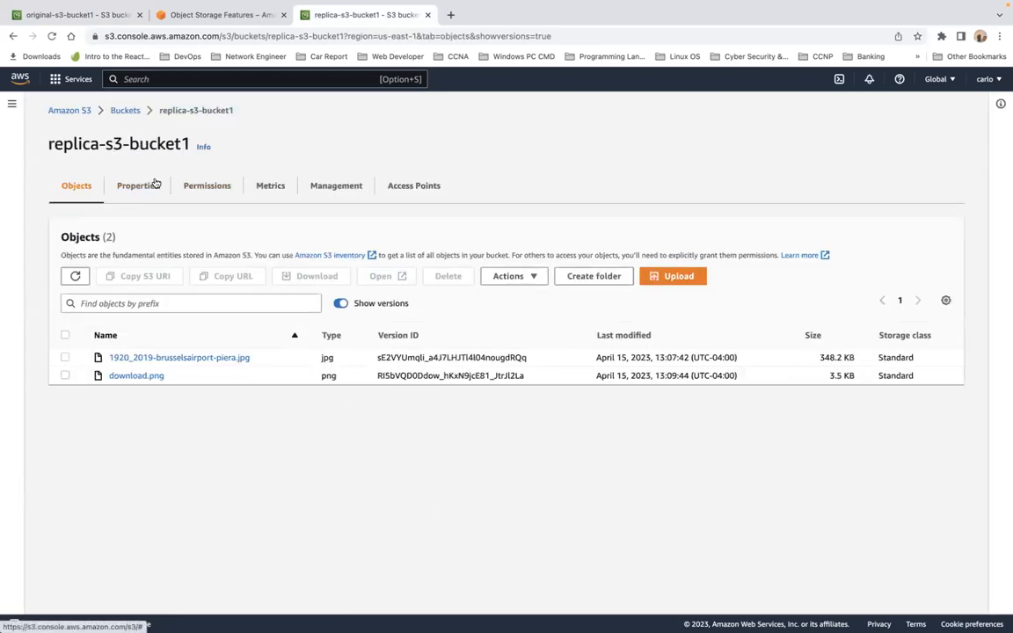
- Check download.png in replica-s3-bucket1 with object versions hidden and shown, and refresh original-s3-bucket1's object list for comparison
left_click(52, 36)
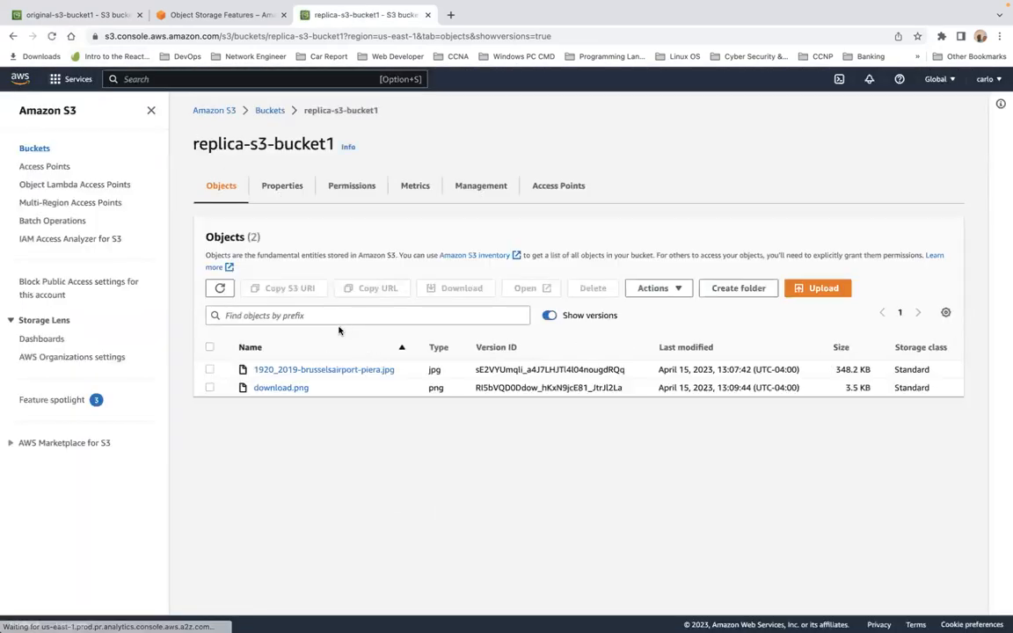
left_click(549, 318)
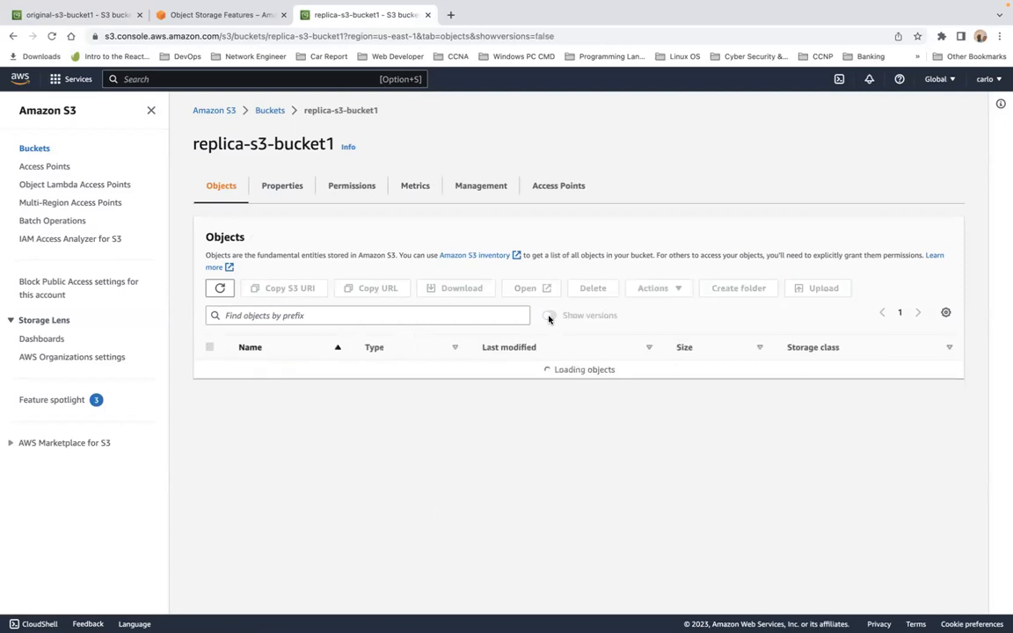
left_click(549, 316)
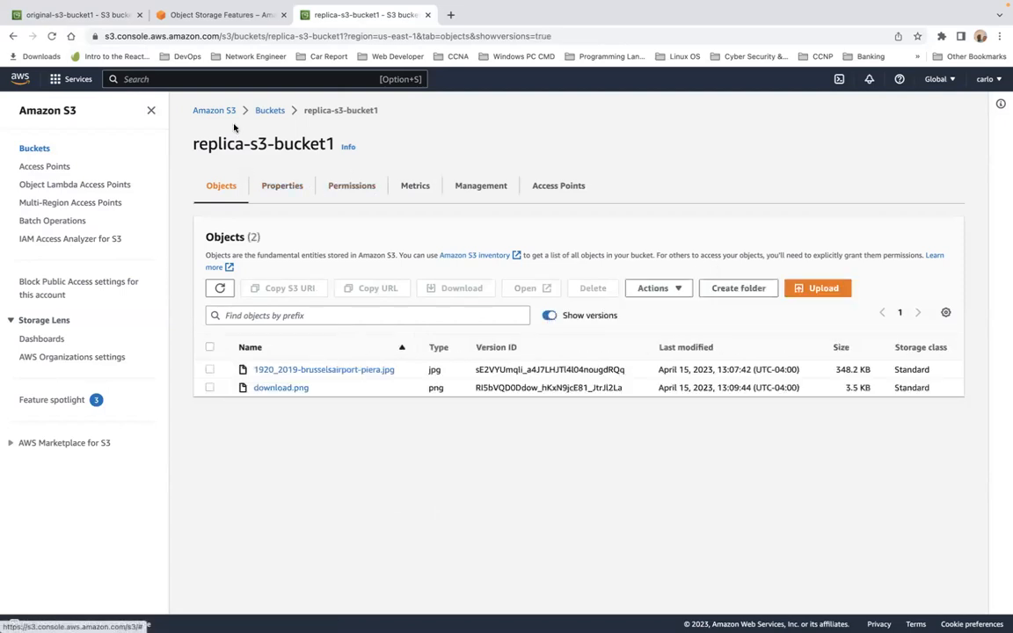
left_click(220, 290)
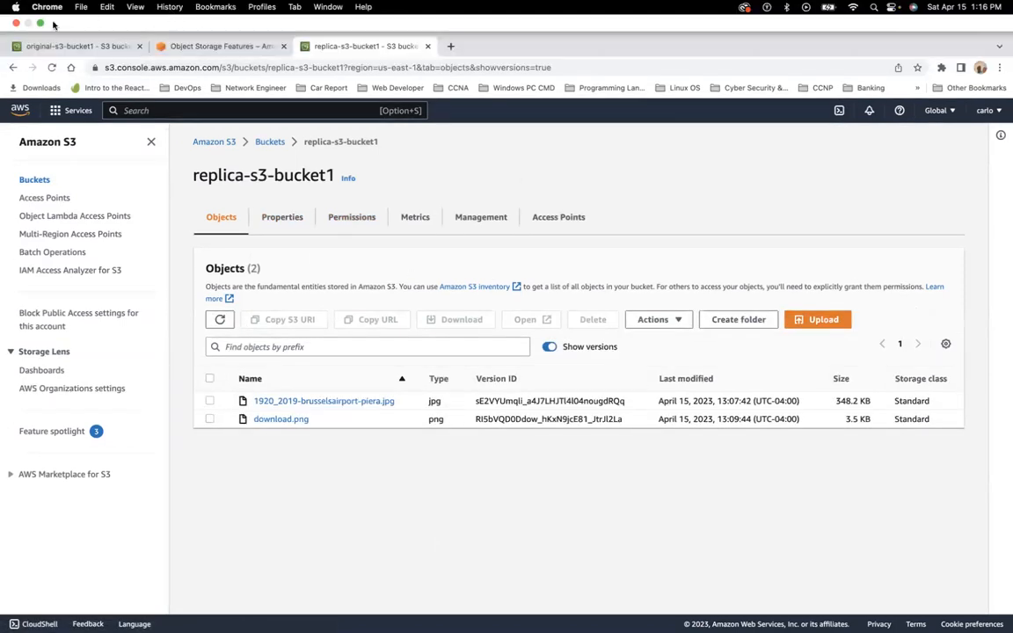
left_click(49, 44)
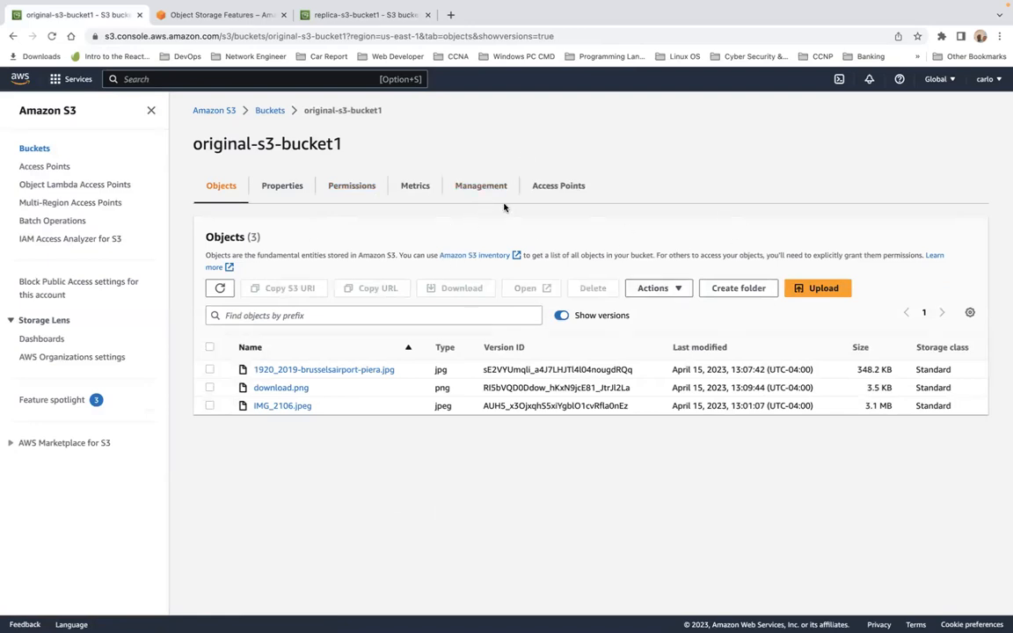
left_click(219, 290)
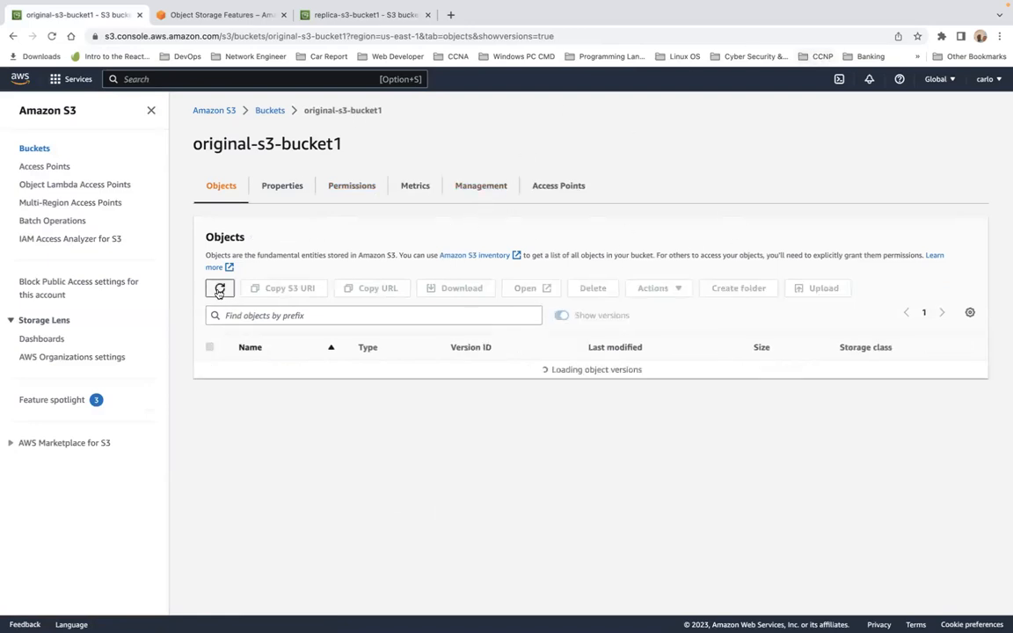